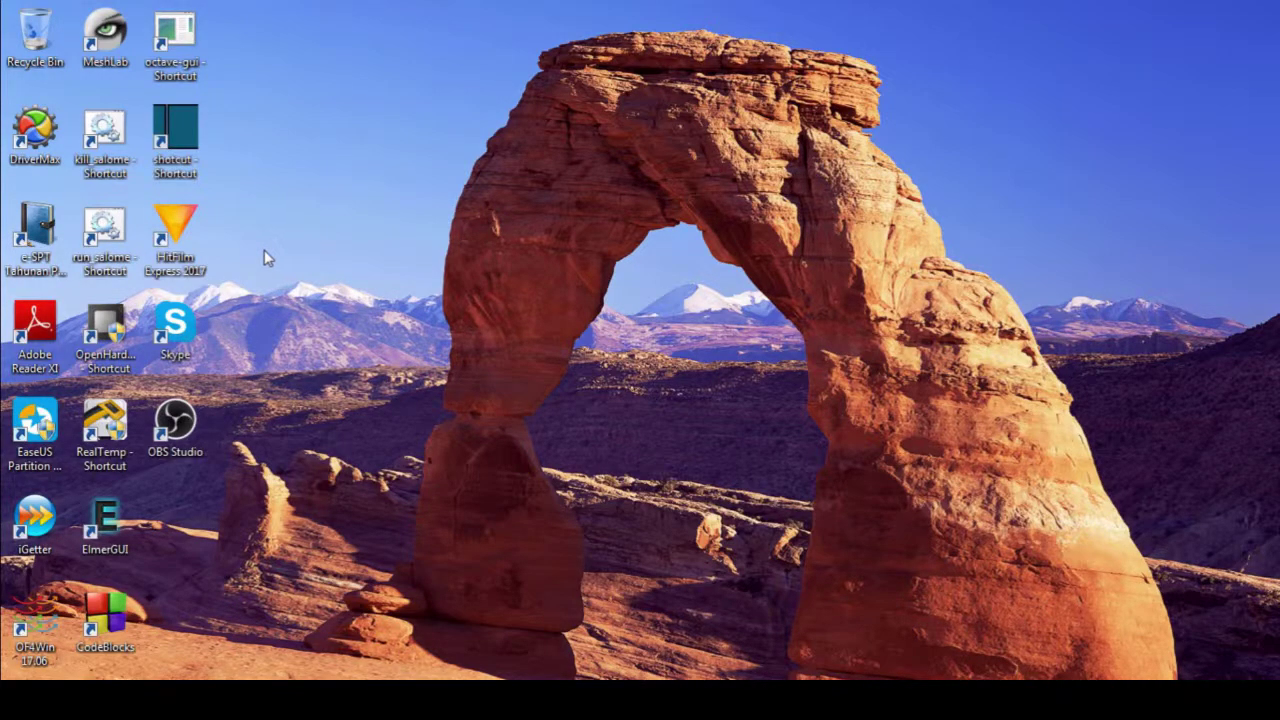
Step: Search 'chtmultiregion openfoam' and open the openfoamwiki planeWall2D guide at section 2.1
{"action": "left_click_drag", "start_coordinate": [264, 249], "coordinate": [1218, 375]}
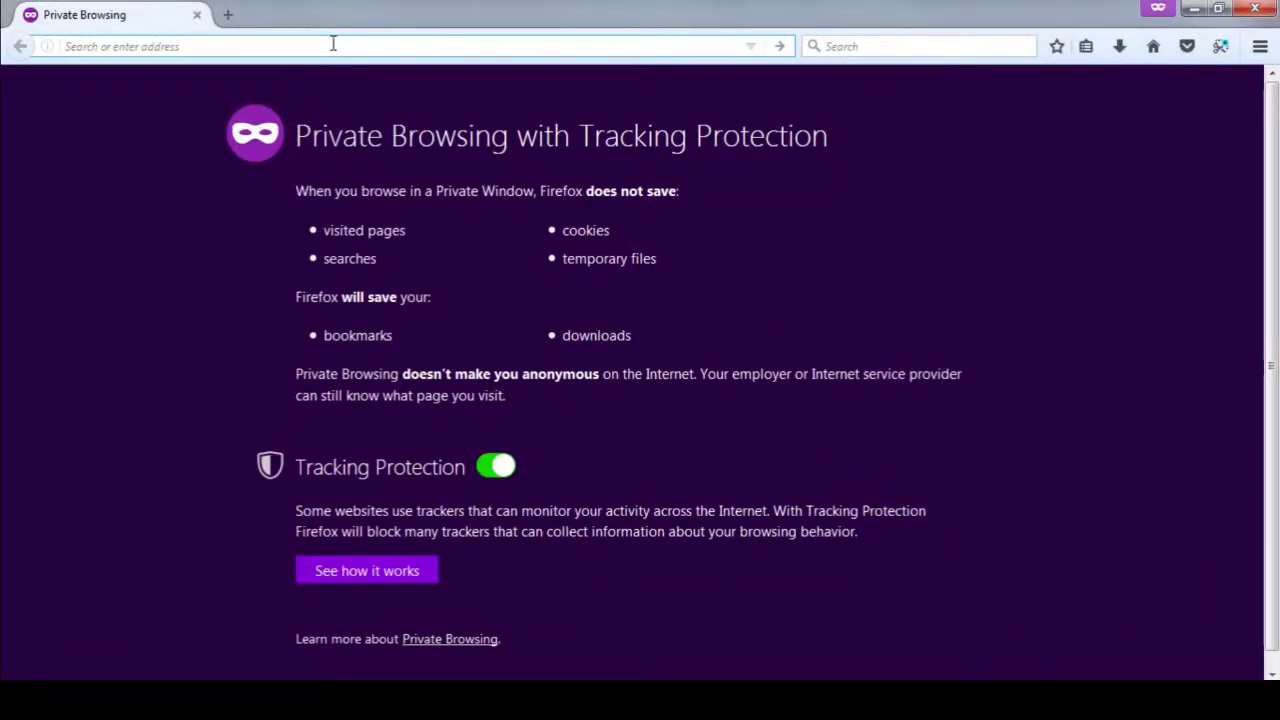
{"action": "type", "text": "cht"}
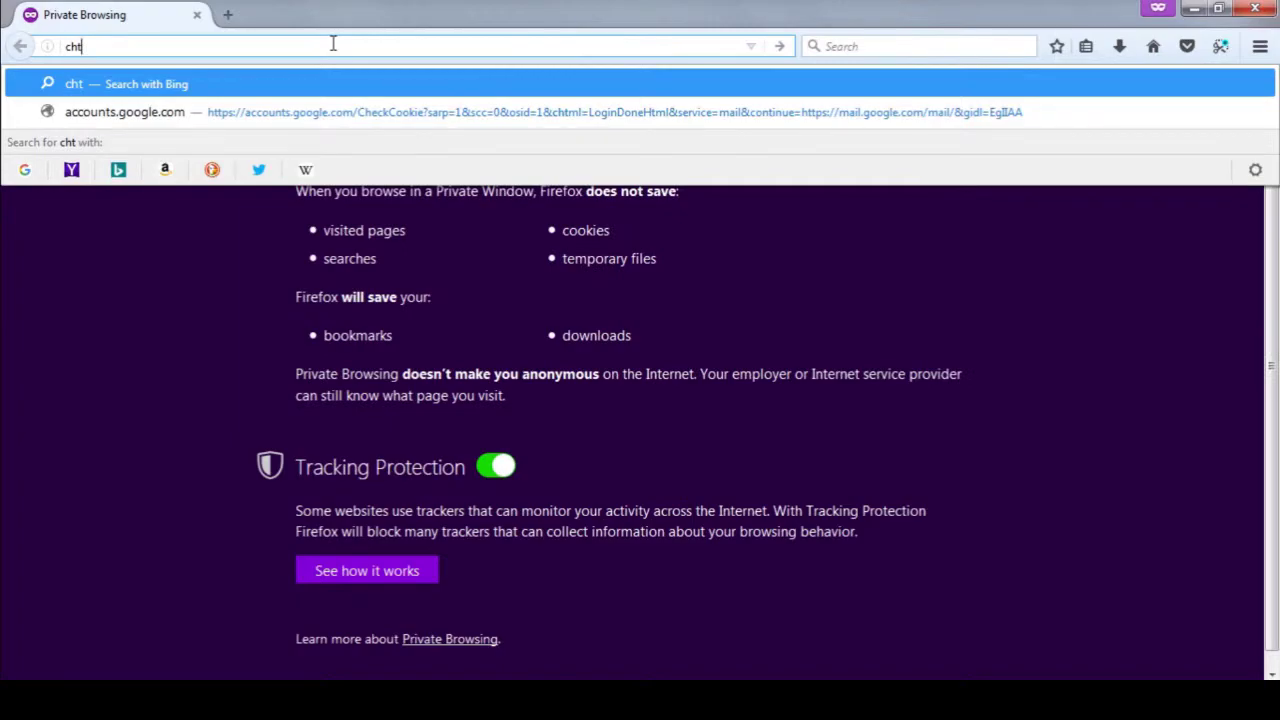
{"action": "type", "text": "multireg"}
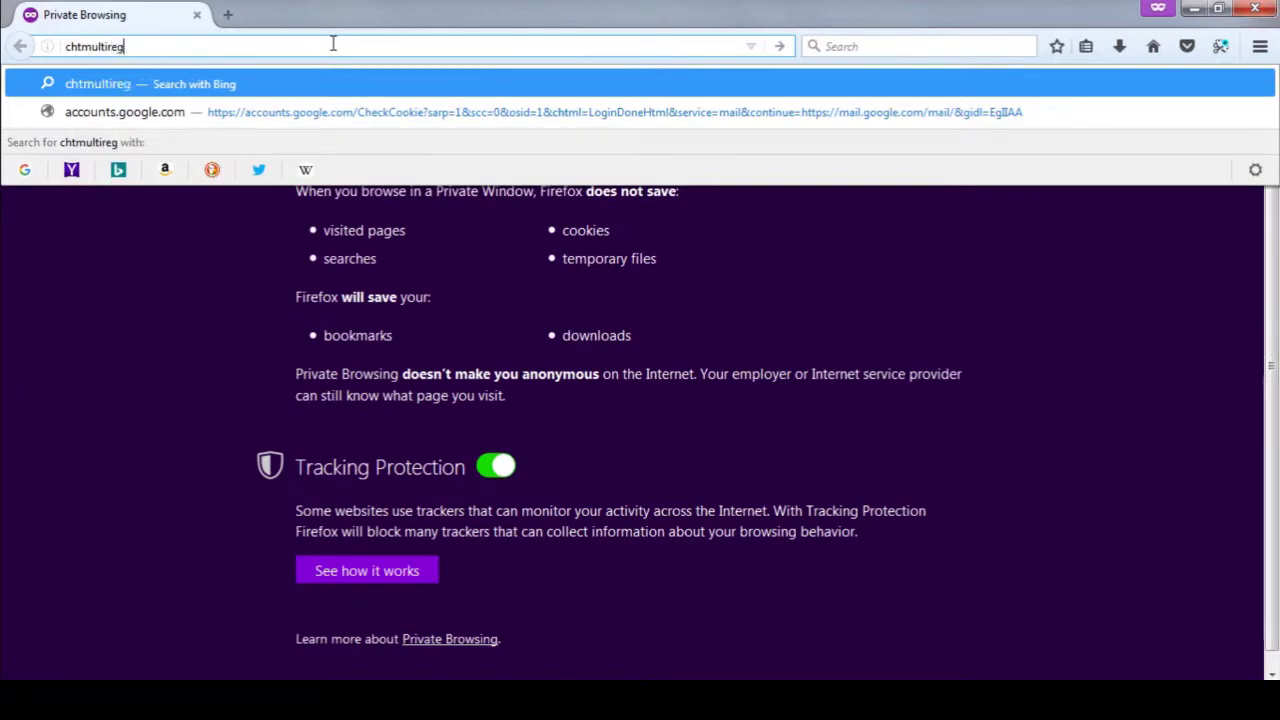
{"action": "type", "text": "ion openfoam"}
{"action": "key", "text": "Return"}
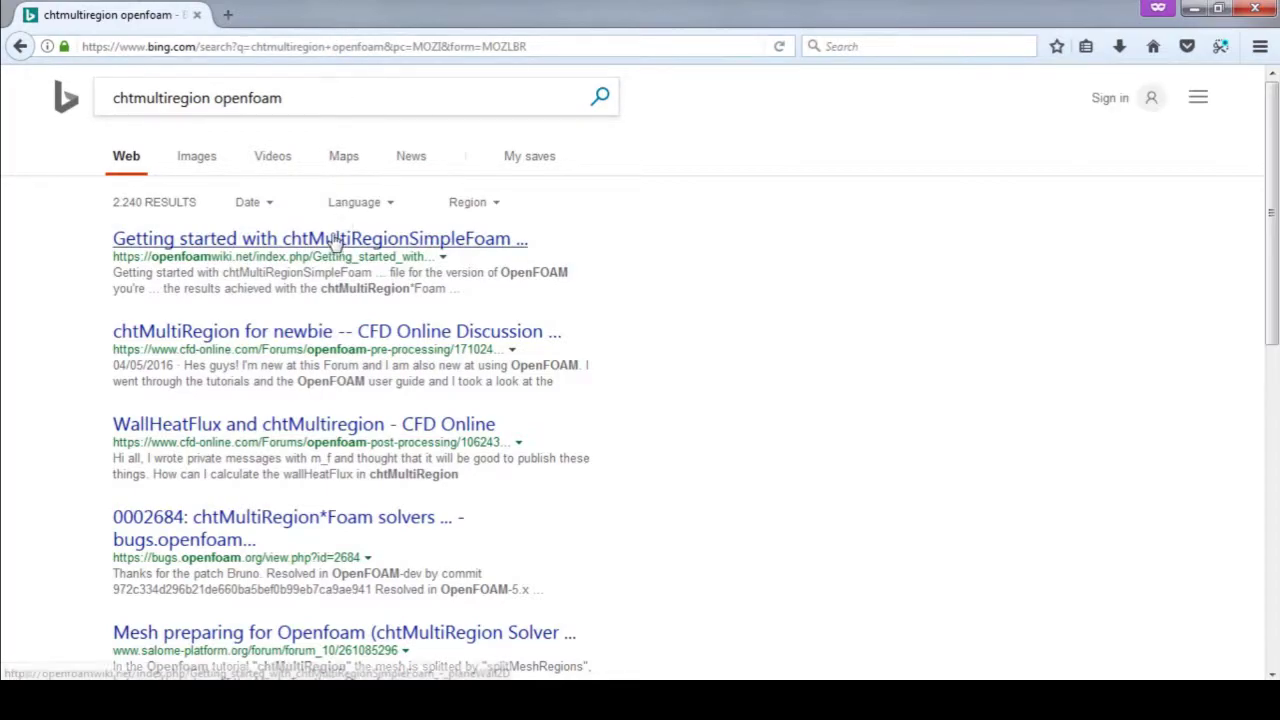
{"action": "left_click", "coordinate": [272, 243]}
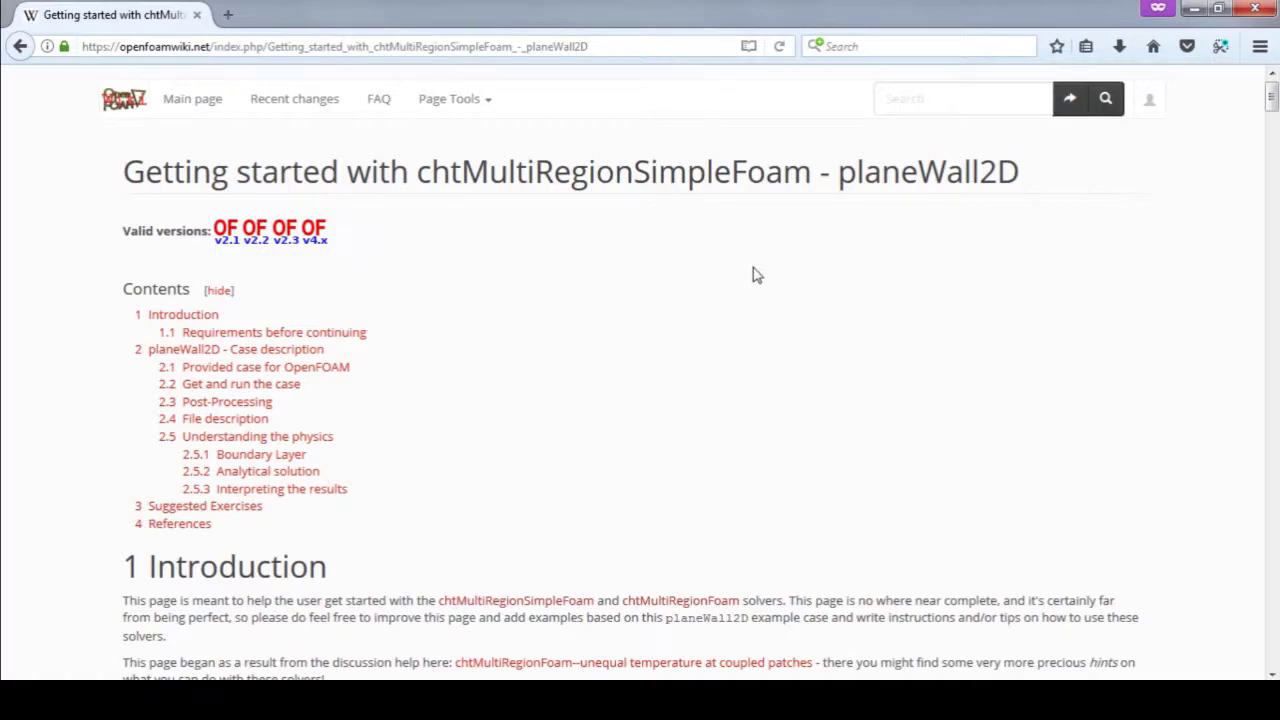
{"action": "mouse_move", "coordinate": [1275, 103]}
{"action": "left_mouse_down"}
{"action": "mouse_move", "coordinate": [1275, 262]}
{"action": "mouse_move", "coordinate": [1275, 224]}
{"action": "left_mouse_up"}
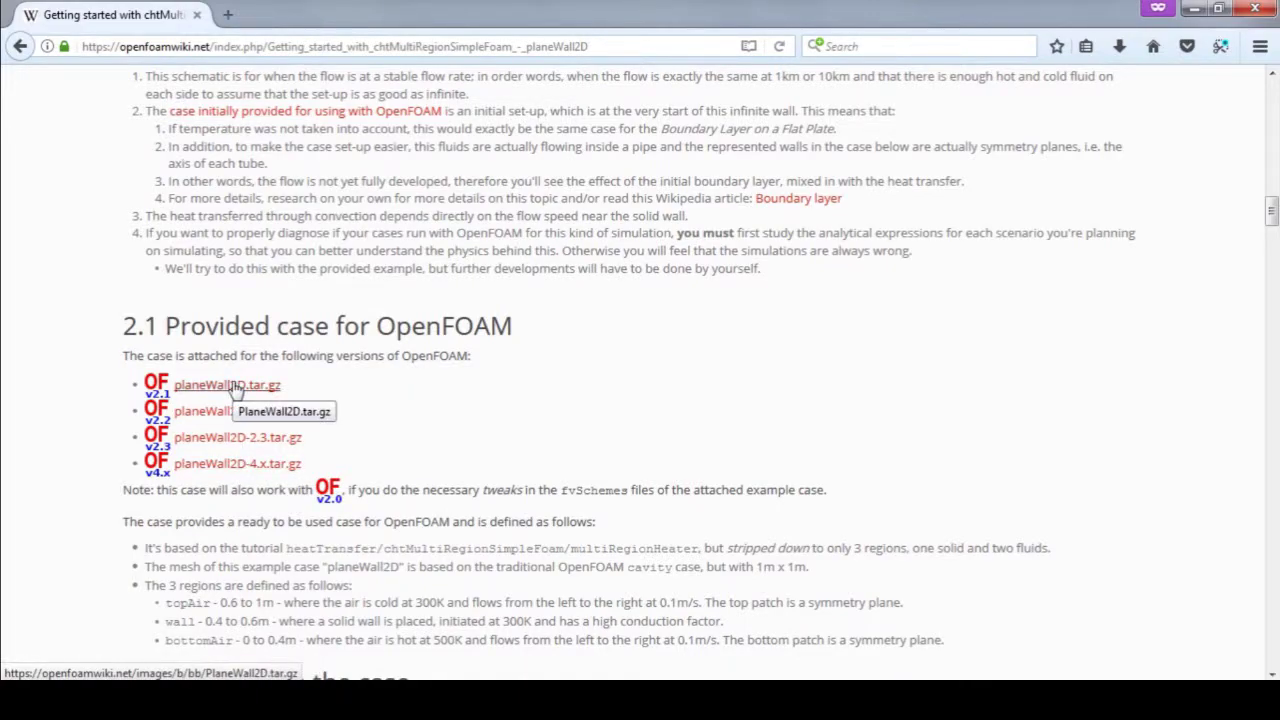
Step: Save planeWall2D-4.x.tar.gz to disk and show the recent downloads list
{"action": "right_click", "coordinate": [259, 474]}
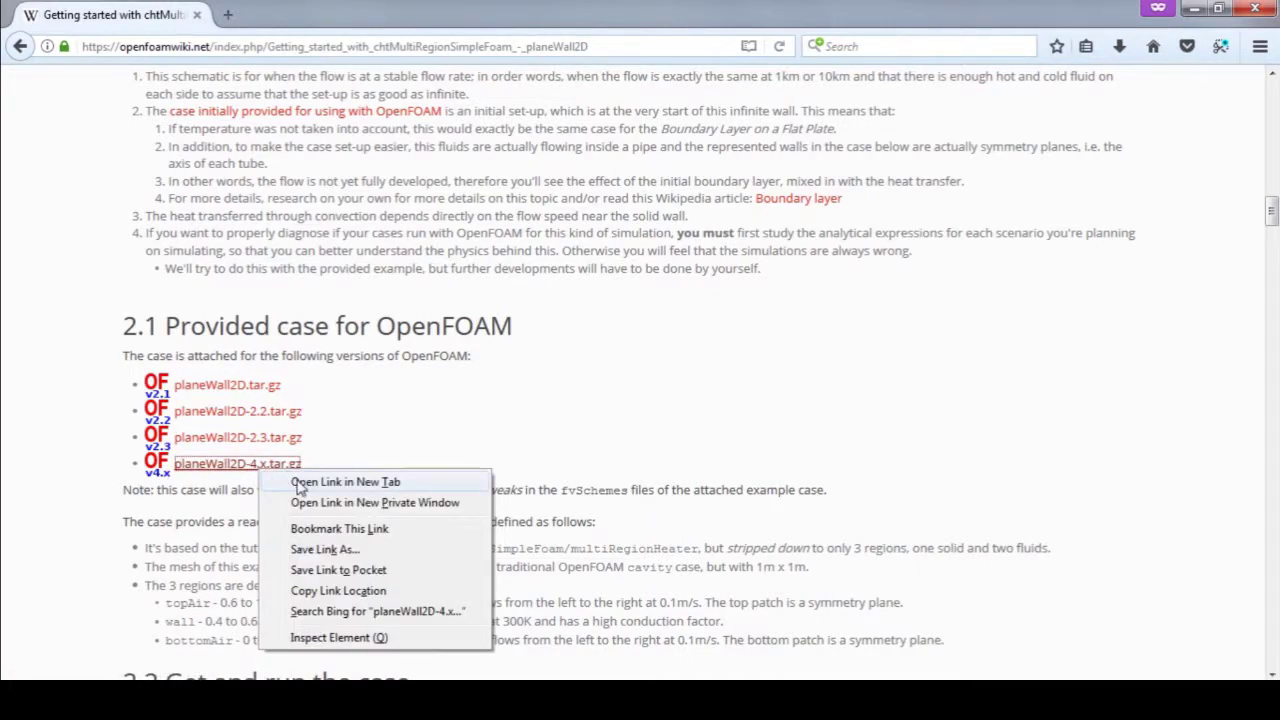
{"action": "left_click", "coordinate": [503, 427]}
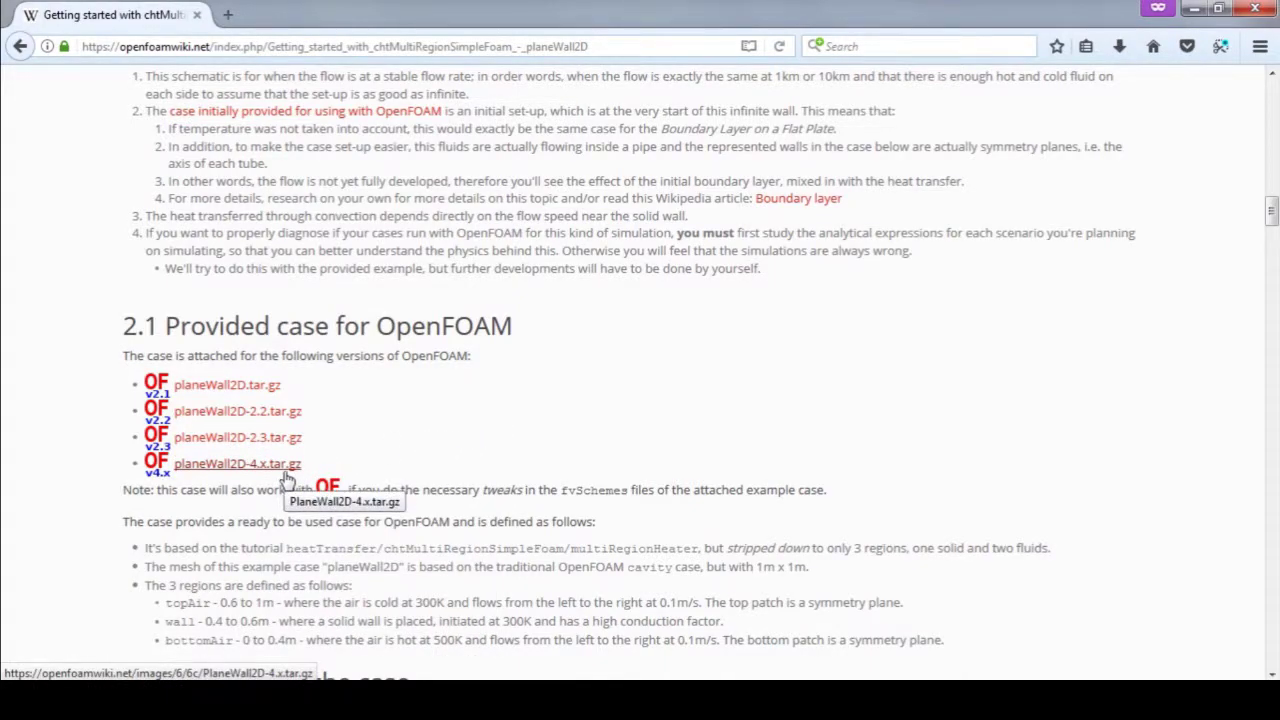
{"action": "left_click", "coordinate": [214, 472]}
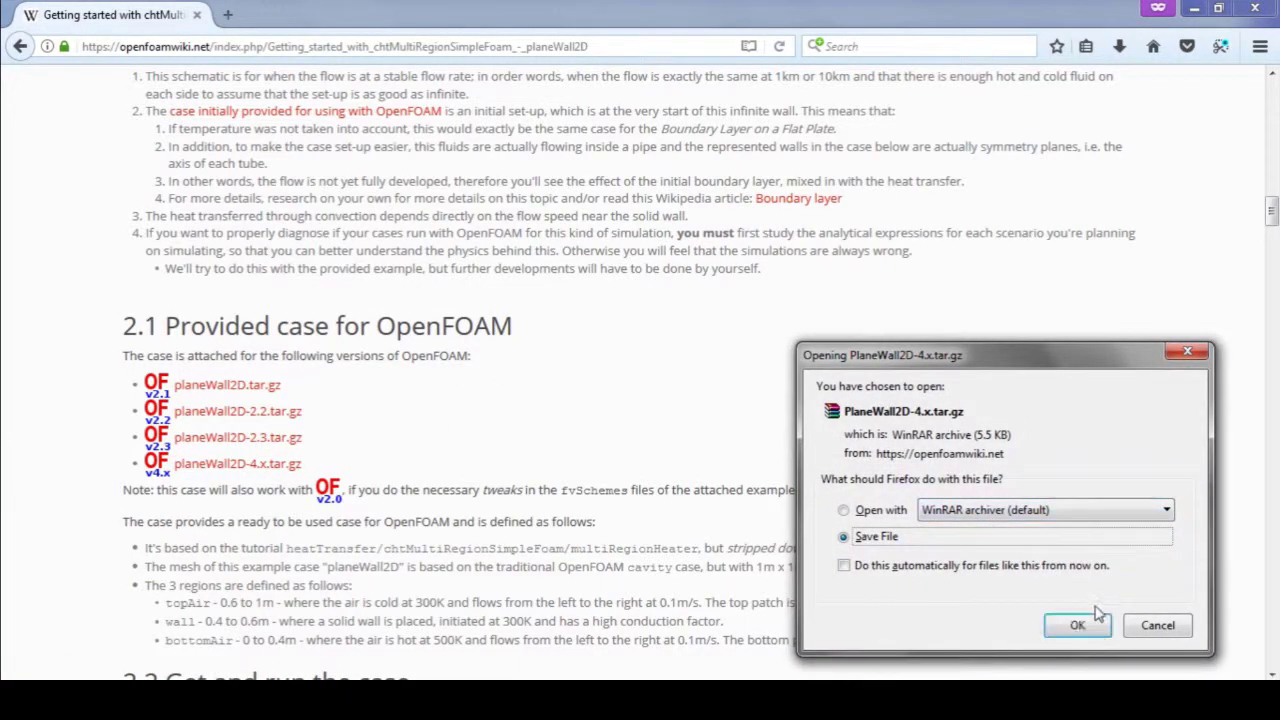
{"action": "left_click", "coordinate": [1073, 623]}
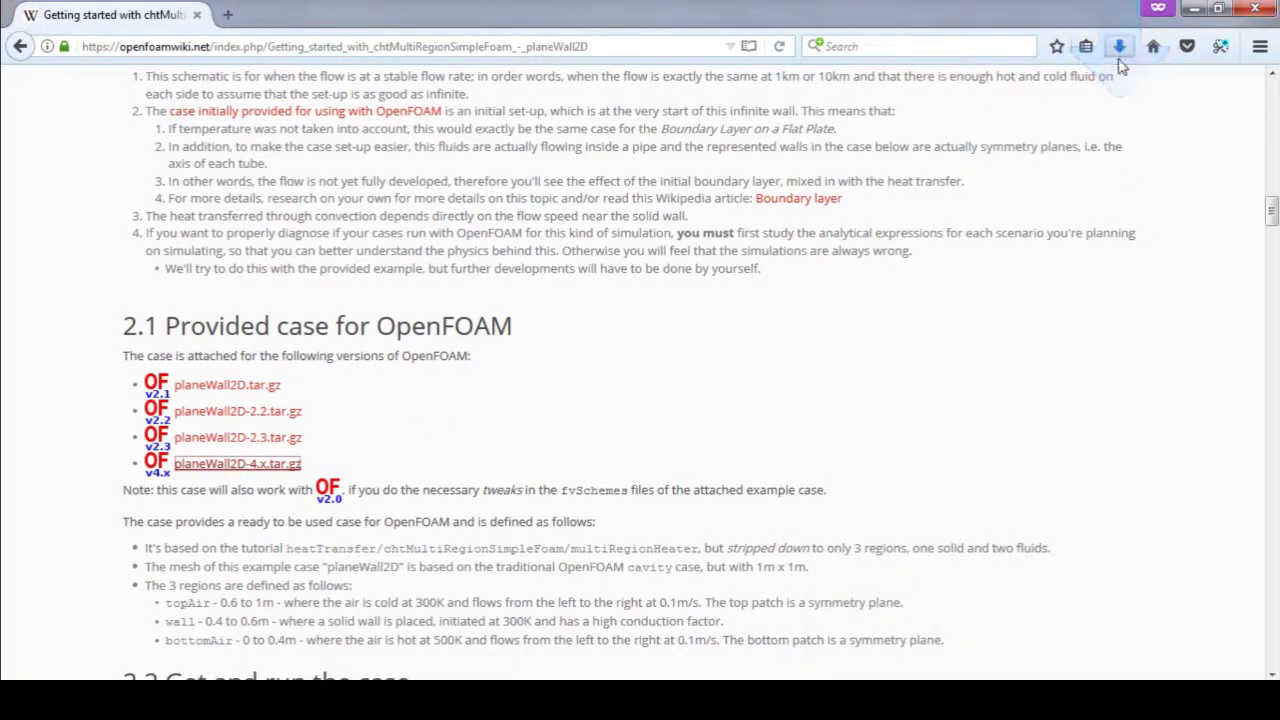
{"action": "left_click", "coordinate": [1119, 46]}
Step: Extract the PlaneWall2D-4.x.tar archive into the Downloads folder
{"action": "left_click", "coordinate": [1109, 97]}
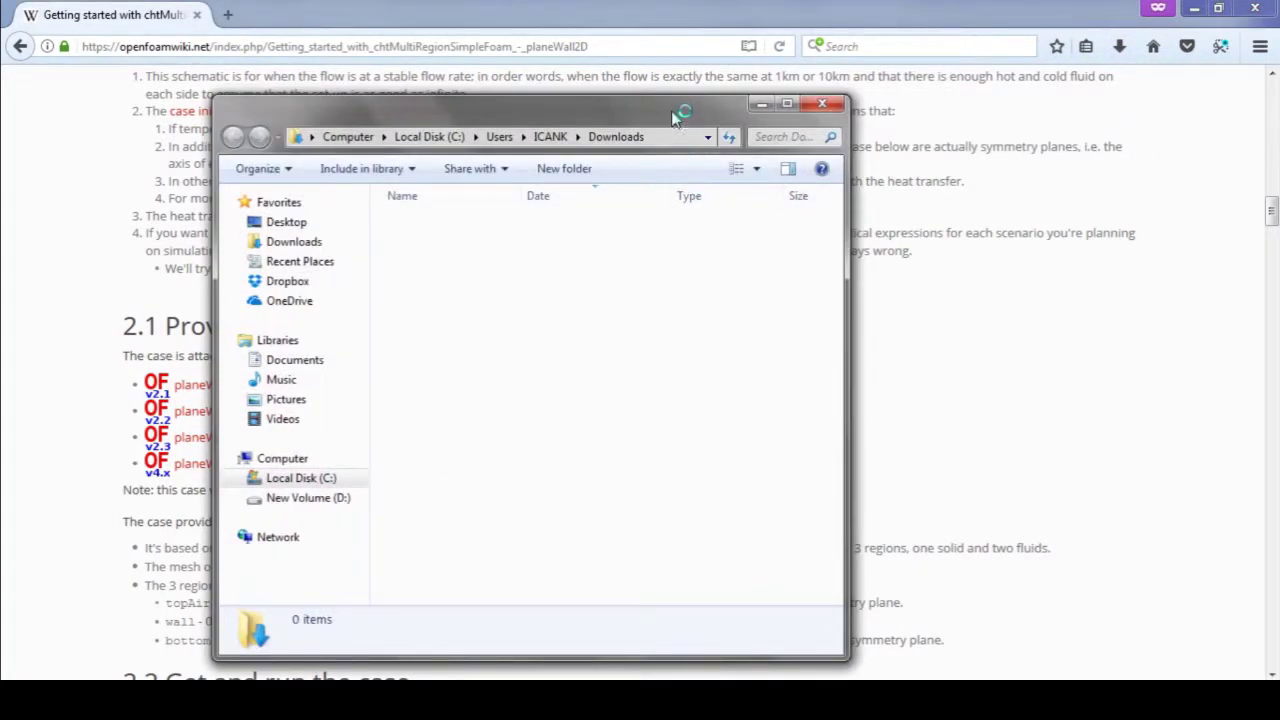
{"action": "left_click_drag", "start_coordinate": [672, 117], "coordinate": [2, 122]}
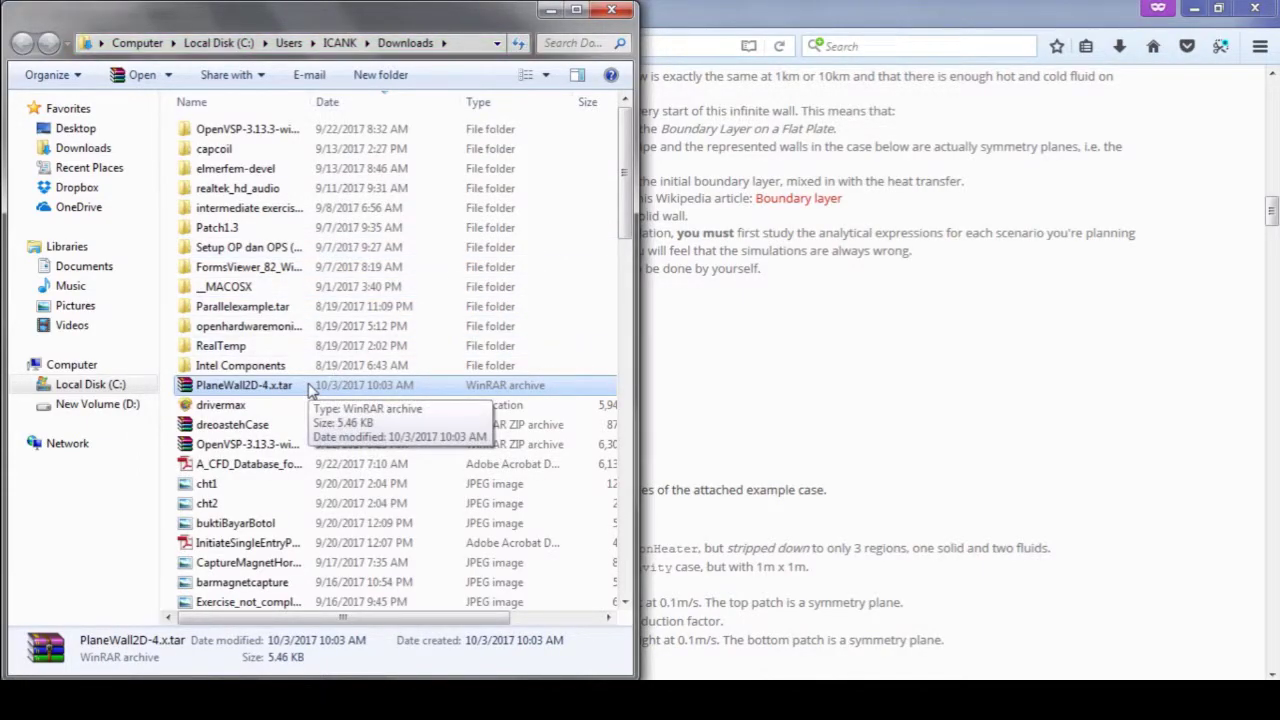
{"action": "right_click", "coordinate": [310, 390]}
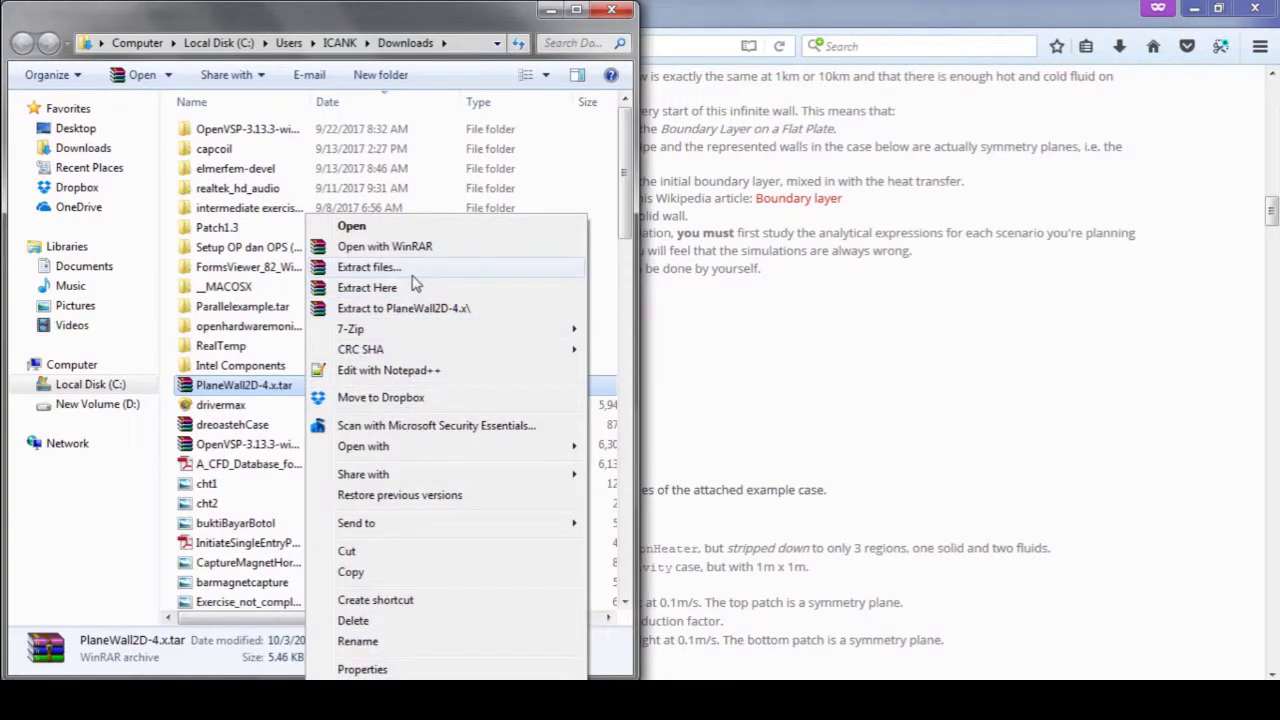
{"action": "left_click", "coordinate": [390, 267]}
{"action": "left_click", "coordinate": [699, 550]}
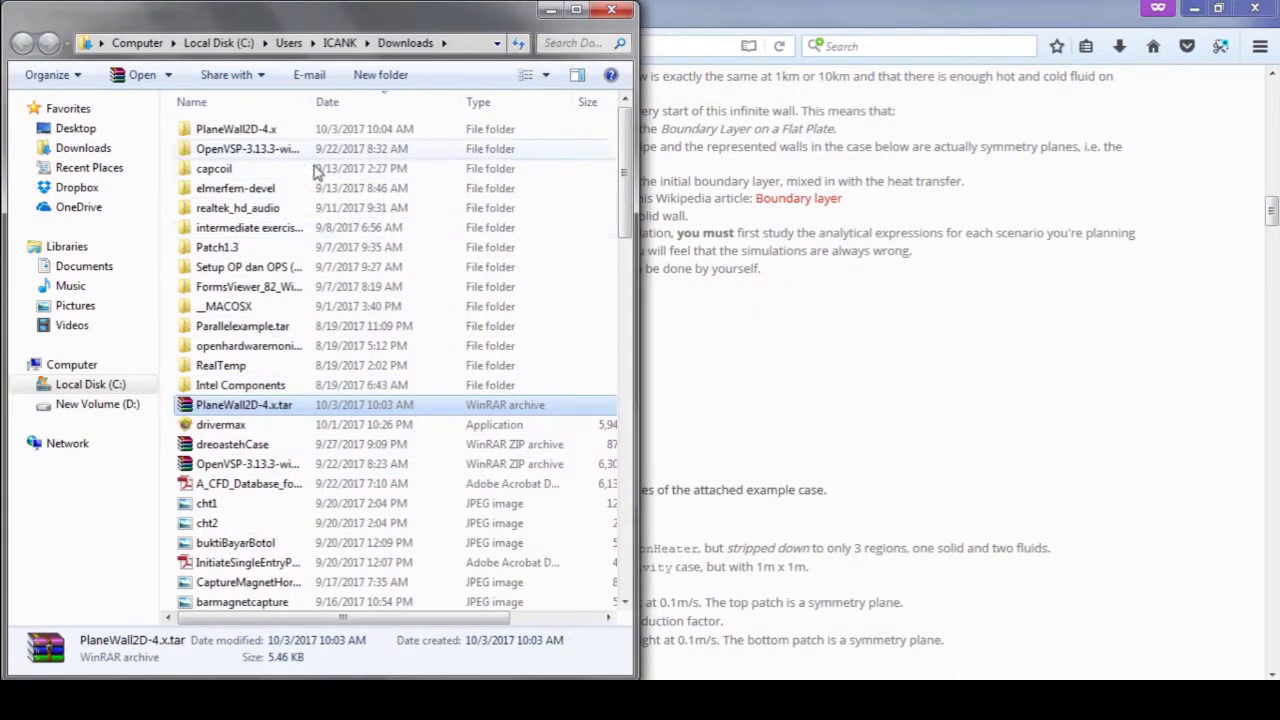
Step: Rename the extracted planeWall2D case folder to Tutorial1
{"action": "double_click", "coordinate": [292, 133]}
{"action": "double_click", "coordinate": [294, 135]}
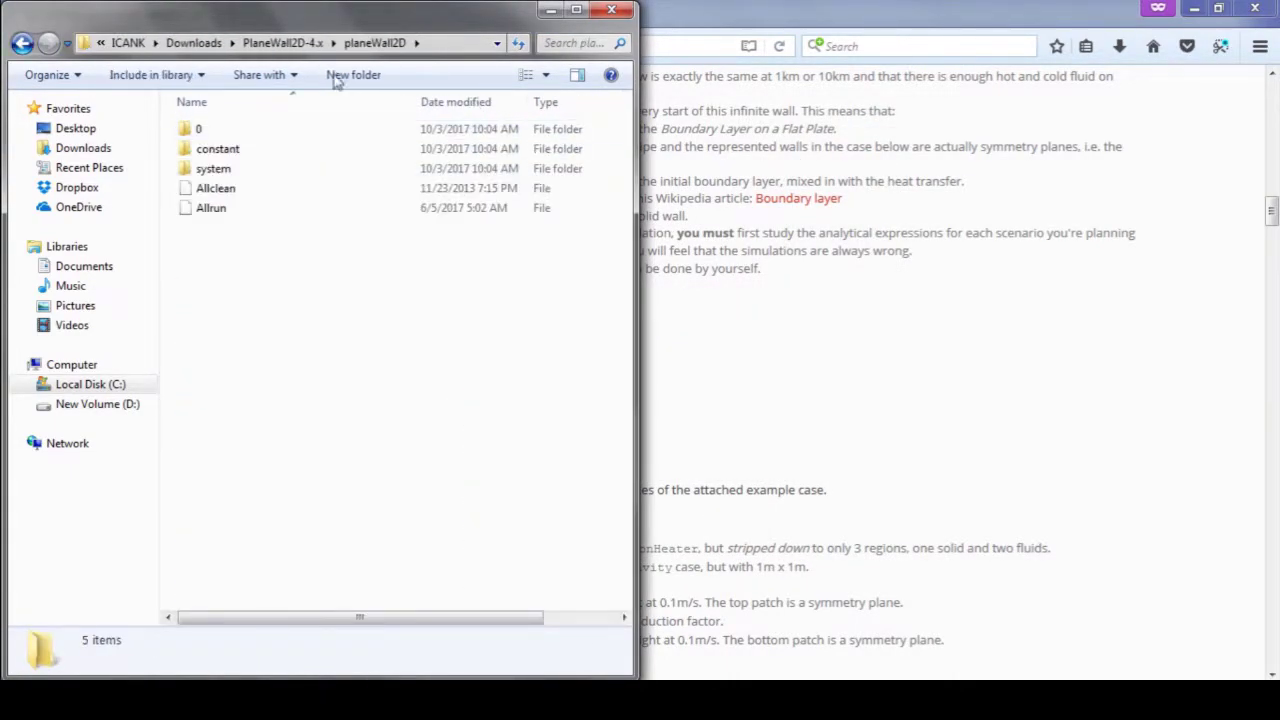
{"action": "left_click", "coordinate": [275, 43]}
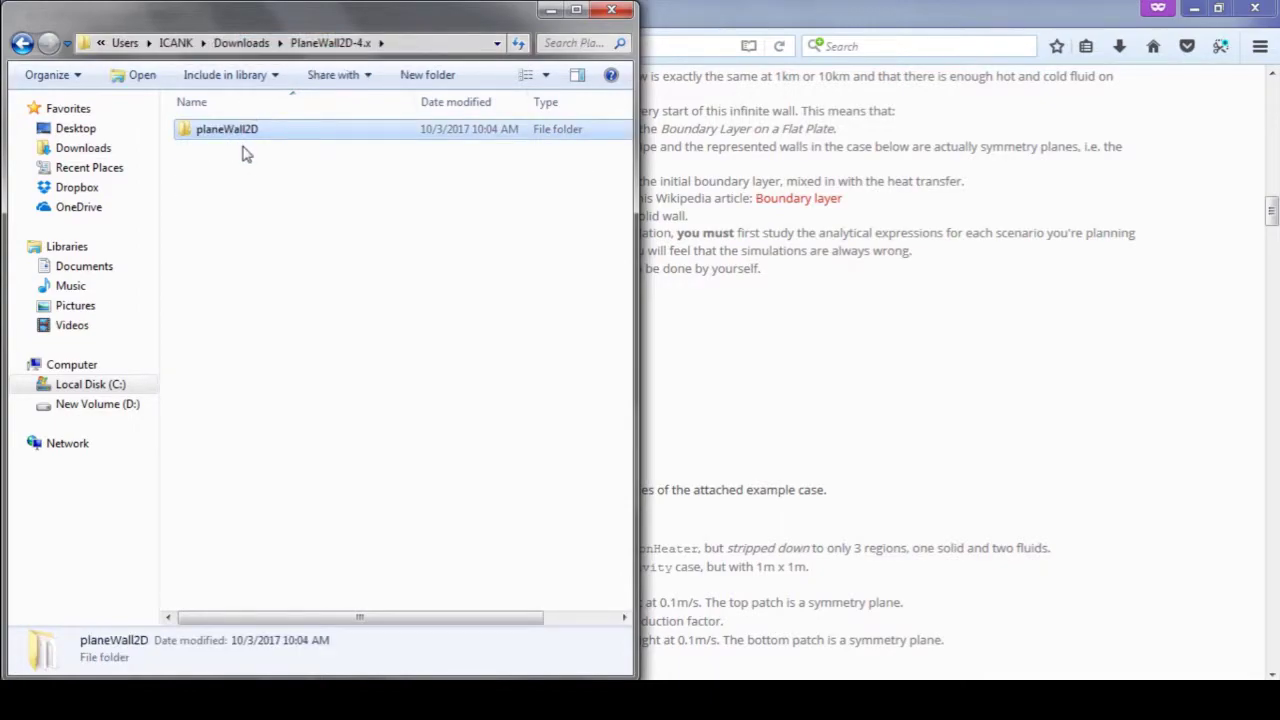
{"action": "right_click", "coordinate": [238, 131]}
{"action": "left_click", "coordinate": [345, 619]}
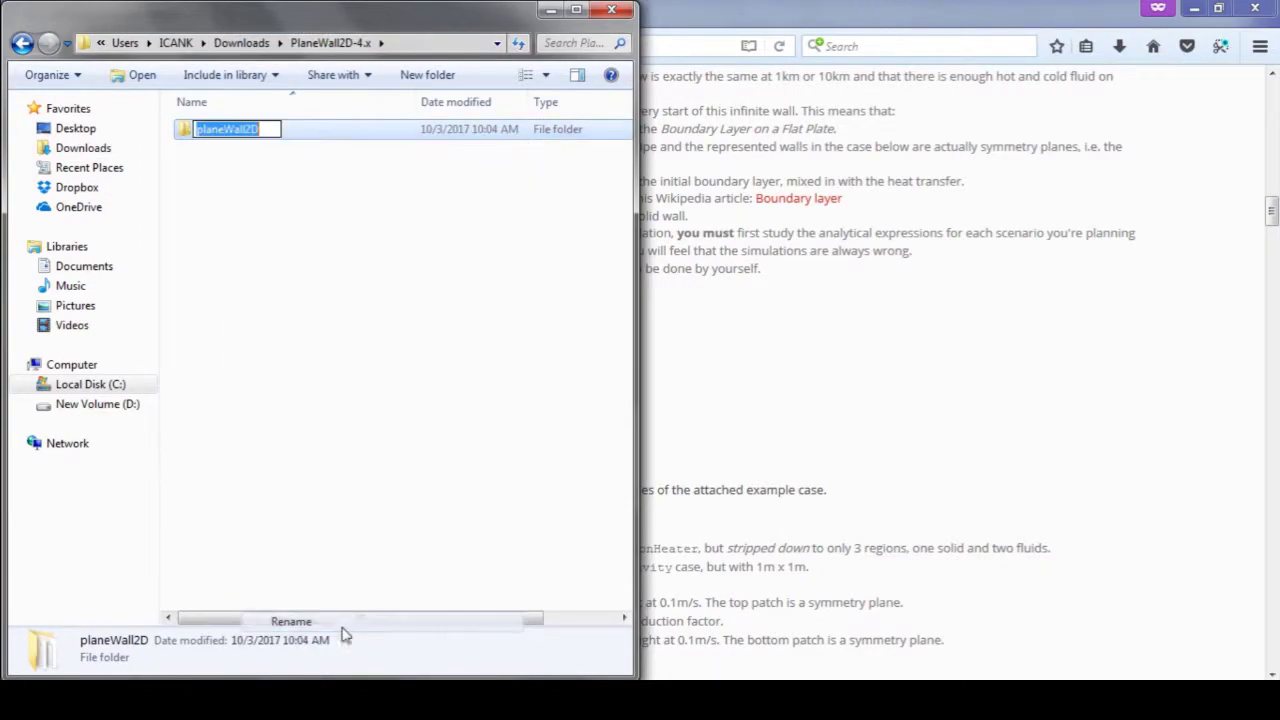
{"action": "type", "text": "Ttu"}
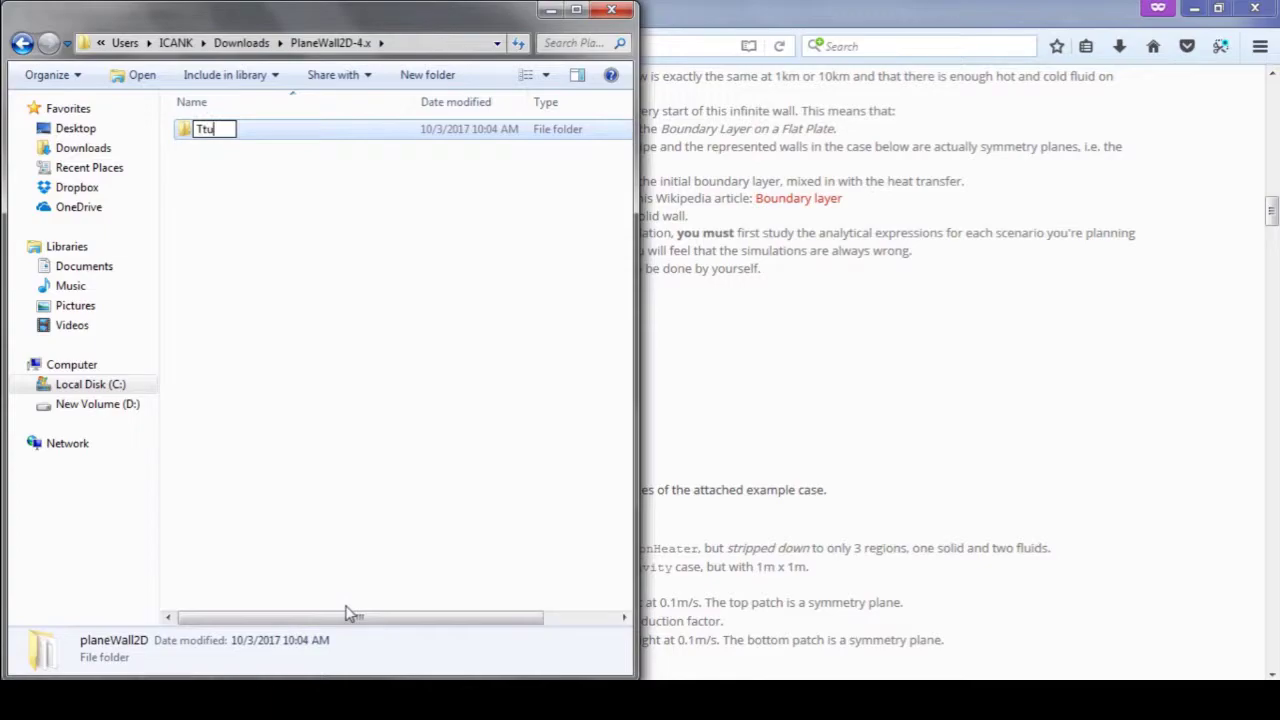
{"action": "key", "text": "BackSpace"}
{"action": "key", "text": "BackSpace"}
{"action": "type", "text": "ut"}
{"action": "type", "text": "orial"}
{"action": "type", "text": "1"}
{"action": "key", "text": "Return"}
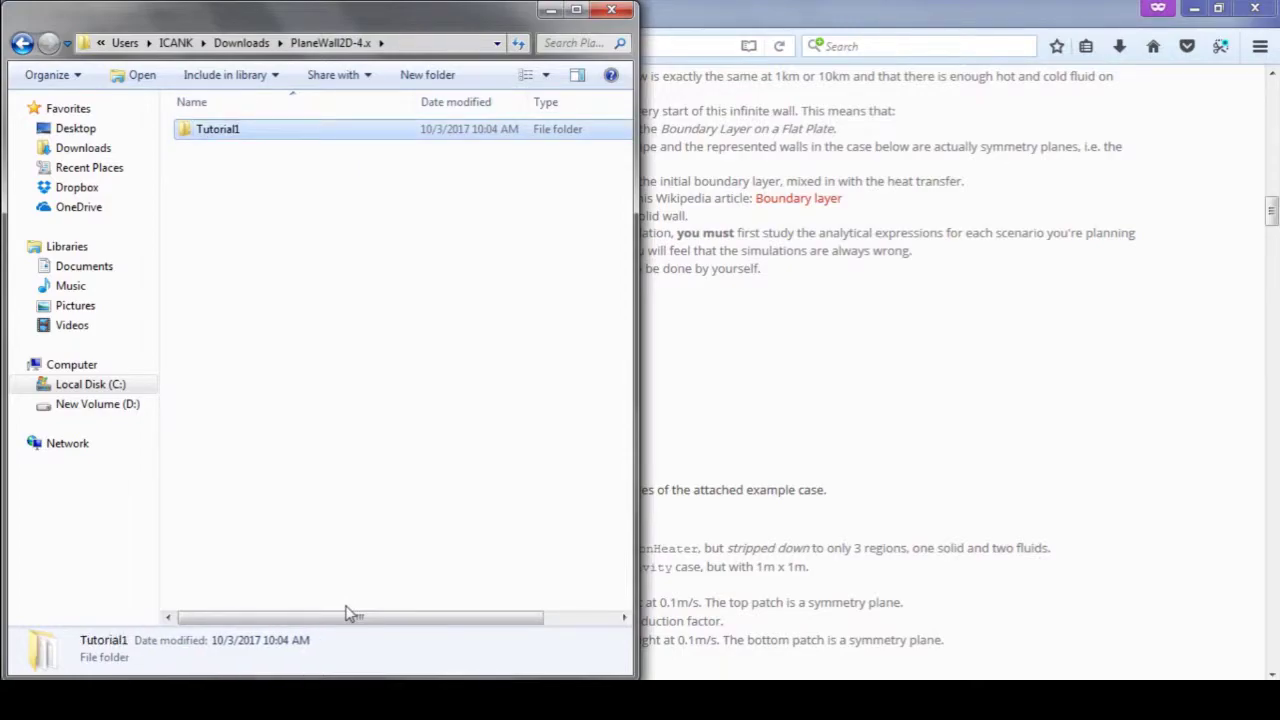
Step: In D:\OpenFOAM\17.06\run, delete the old TutorialCht case folder
{"action": "left_click", "coordinate": [135, 405]}
{"action": "double_click", "coordinate": [215, 266]}
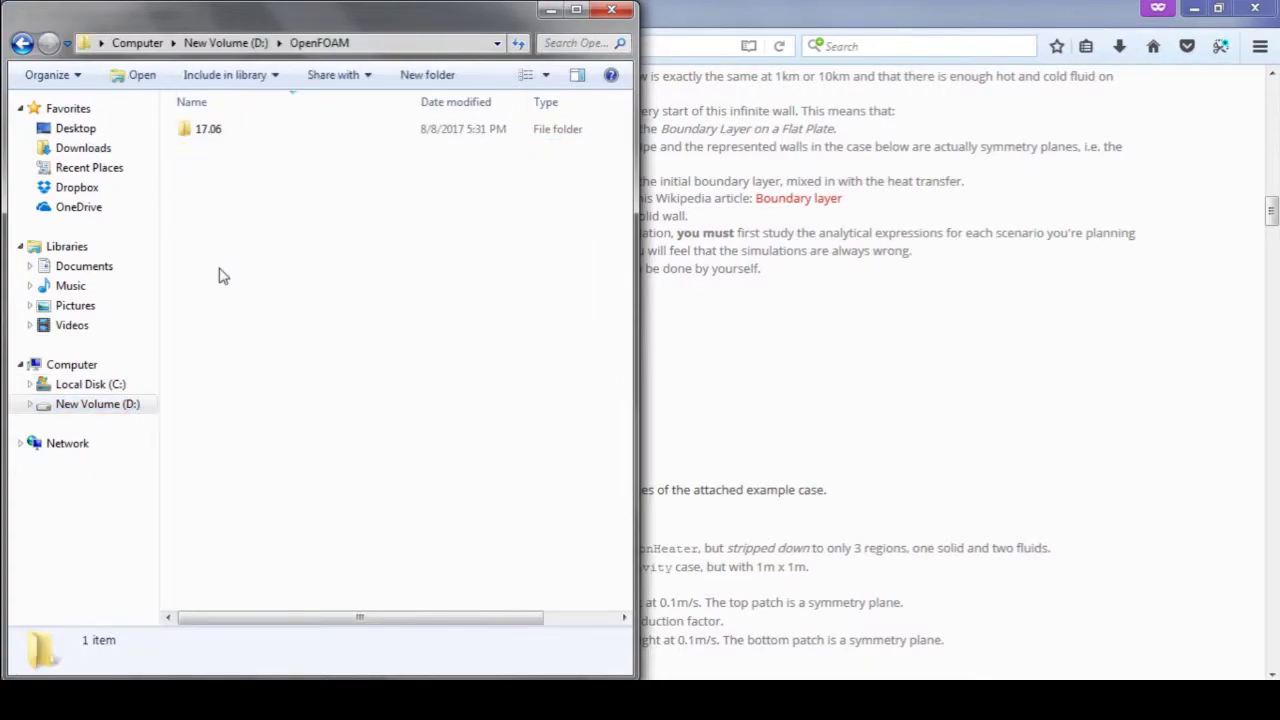
{"action": "double_click", "coordinate": [213, 129]}
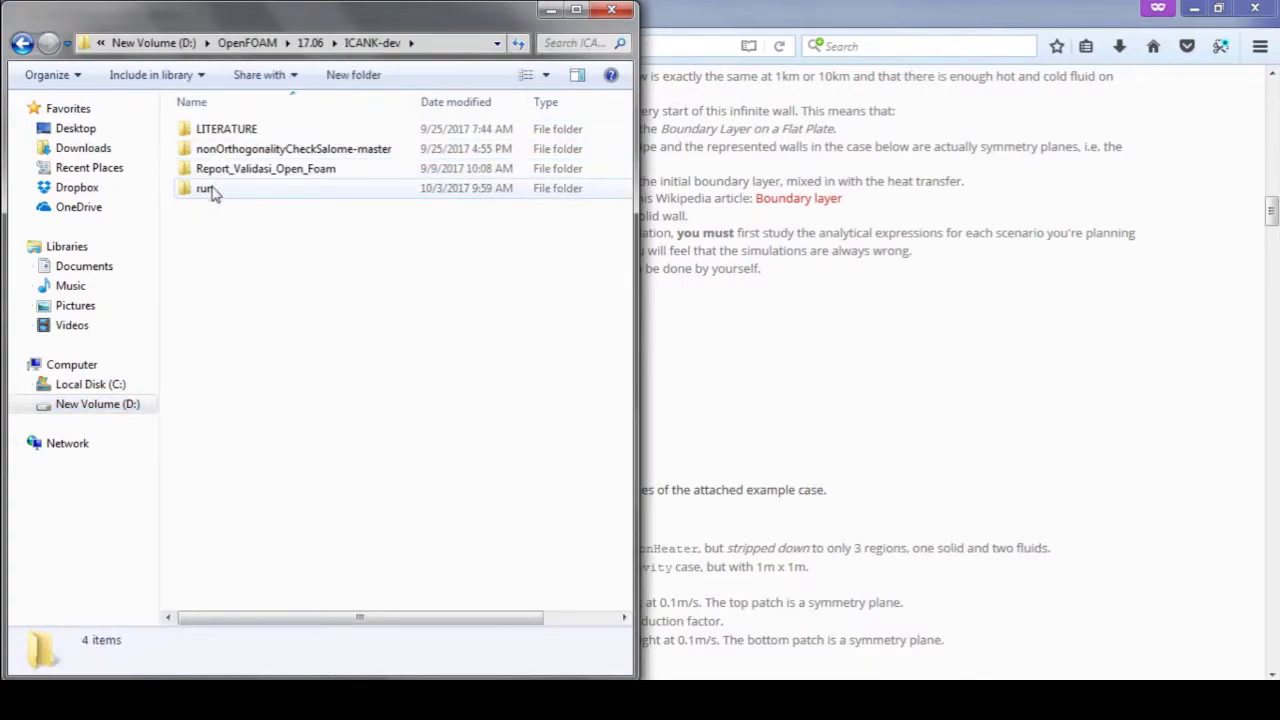
{"action": "double_click", "coordinate": [208, 190]}
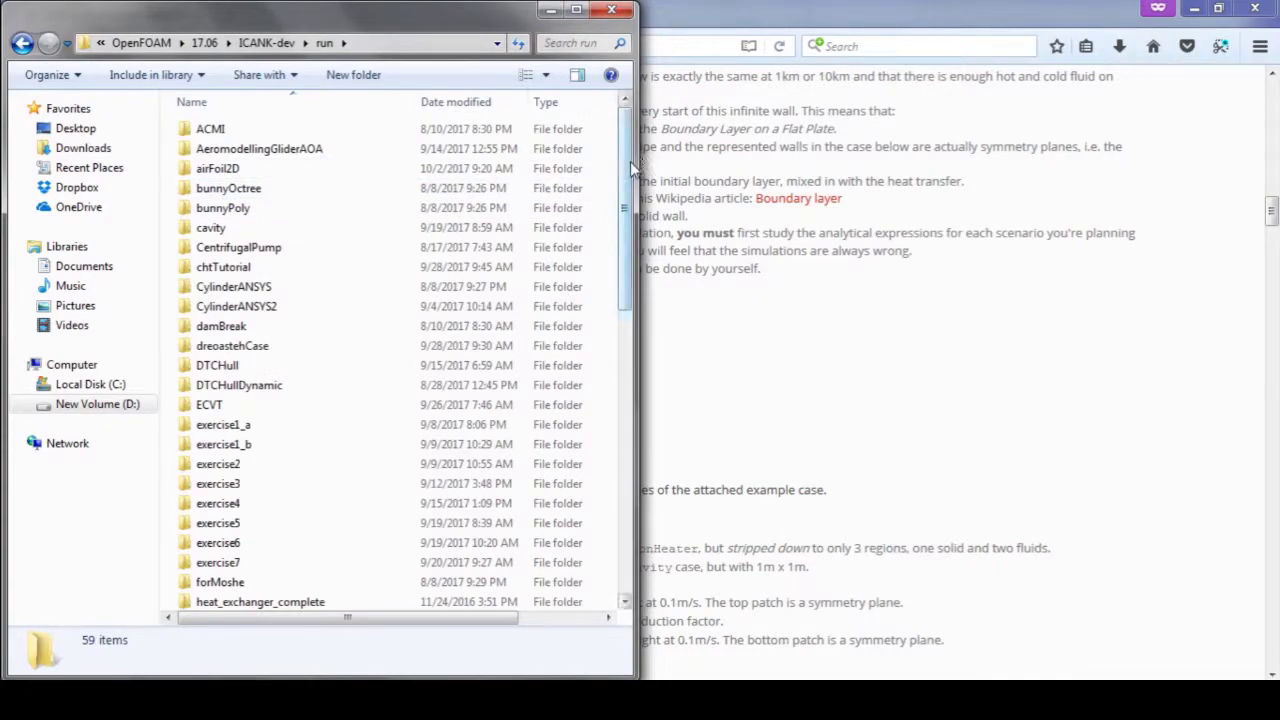
{"action": "scroll", "coordinate": [610, 290], "scroll_direction": "down", "scroll_amount": 6}
{"action": "scroll", "coordinate": [600, 330], "scroll_direction": "down", "scroll_amount": 2}
{"action": "scroll", "coordinate": [585, 390], "scroll_direction": "down", "scroll_amount": 2}
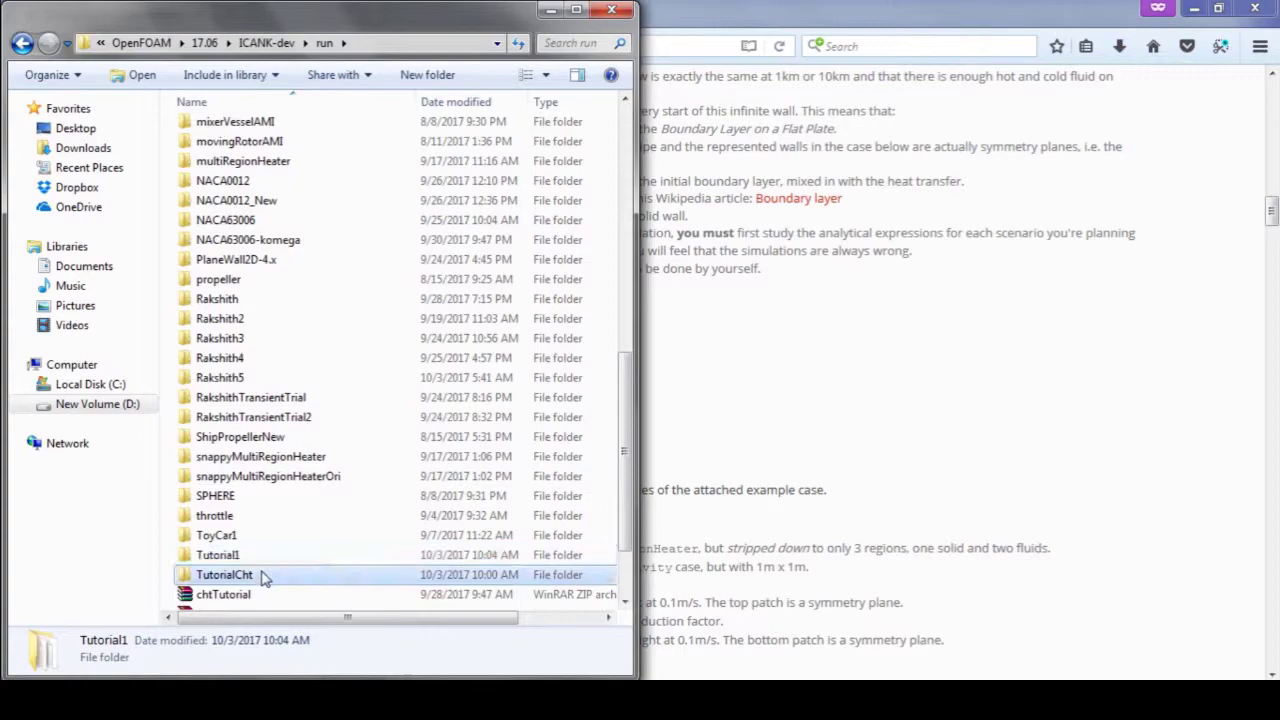
{"action": "left_click", "coordinate": [263, 576]}
{"action": "key", "text": "Delete"}
{"action": "key", "text": "Return"}
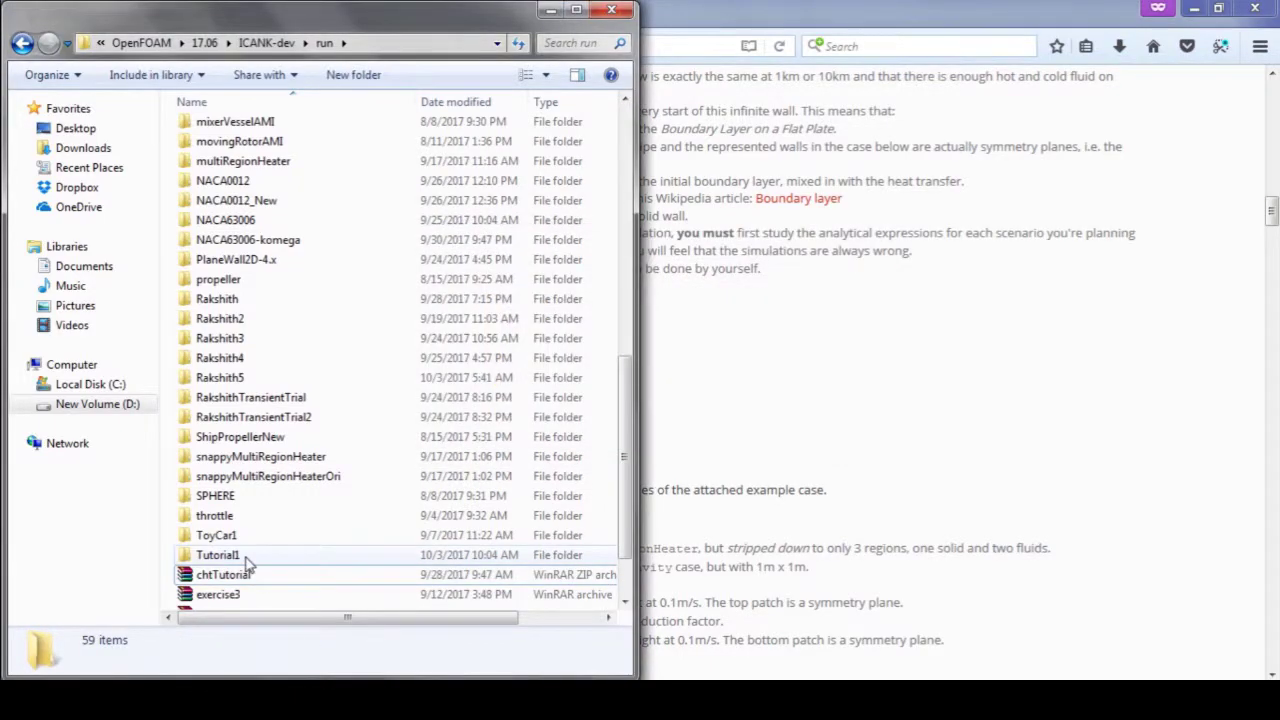
Step: Open Tutorial1's constant folder, inspect the wall folder, and select topAir
{"action": "double_click", "coordinate": [245, 558]}
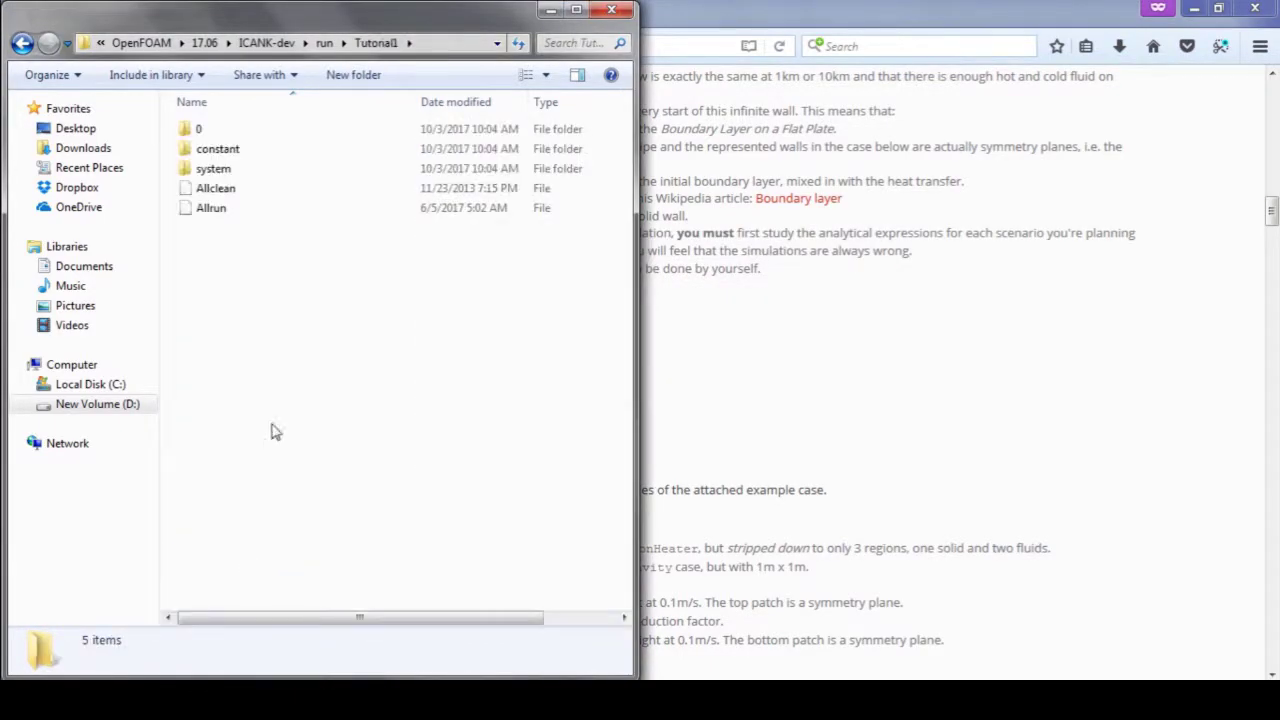
{"action": "double_click", "coordinate": [230, 150]}
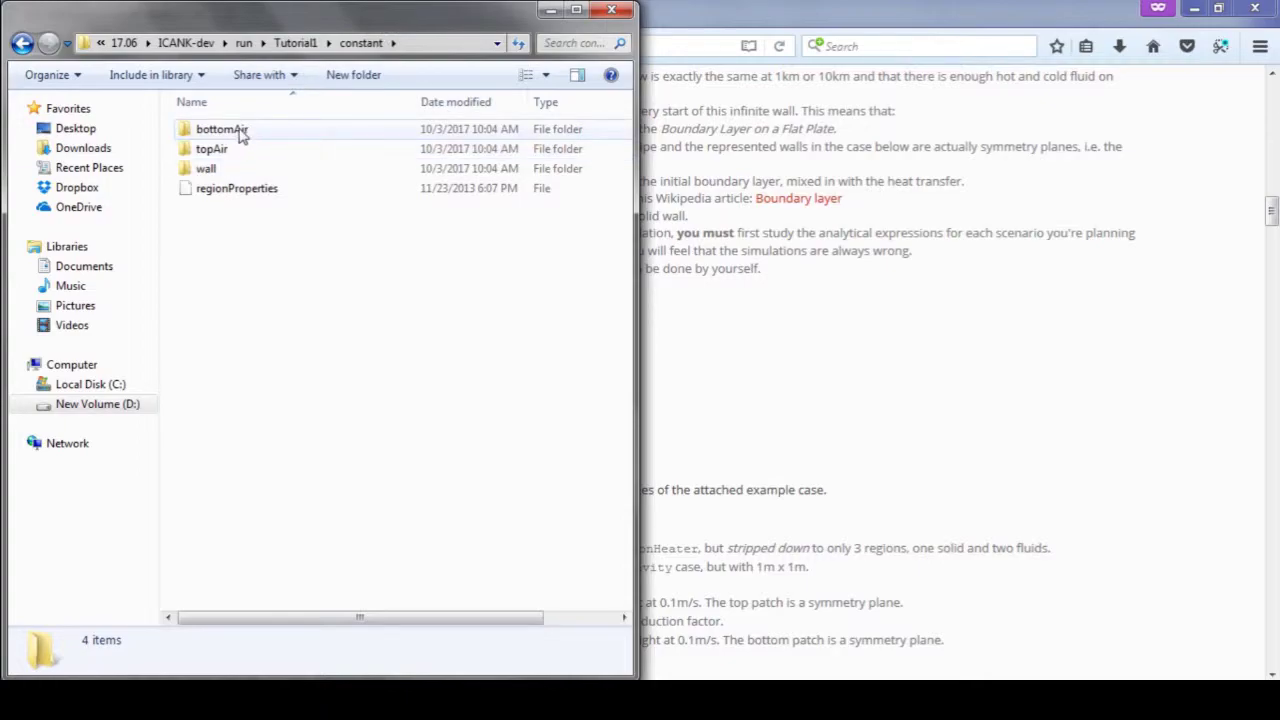
{"action": "double_click", "coordinate": [214, 170]}
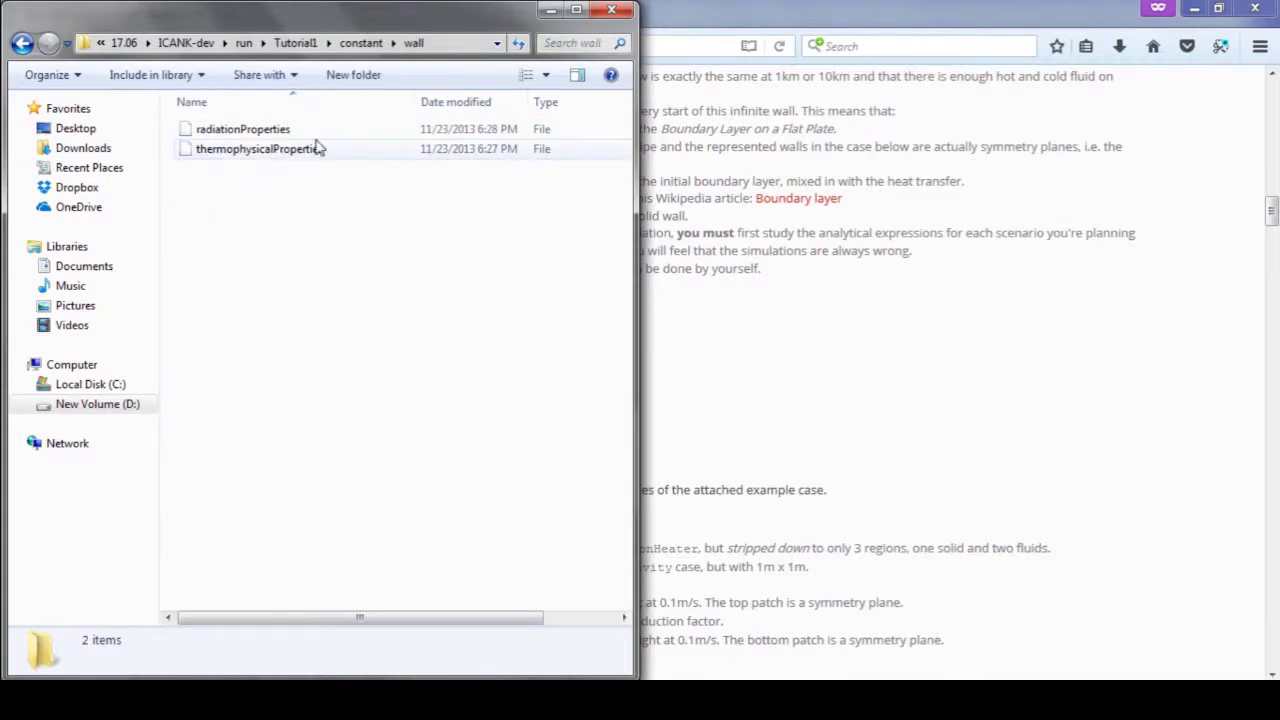
{"action": "left_click", "coordinate": [368, 43]}
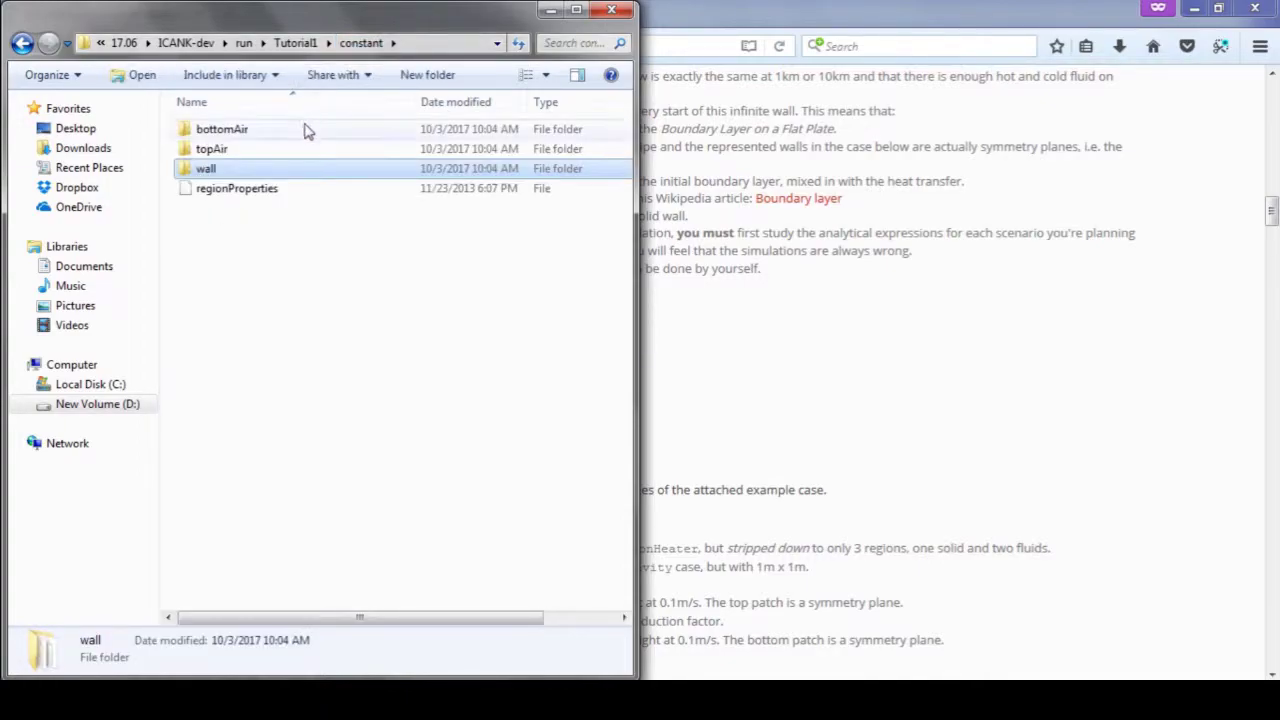
{"action": "left_click", "coordinate": [248, 146]}
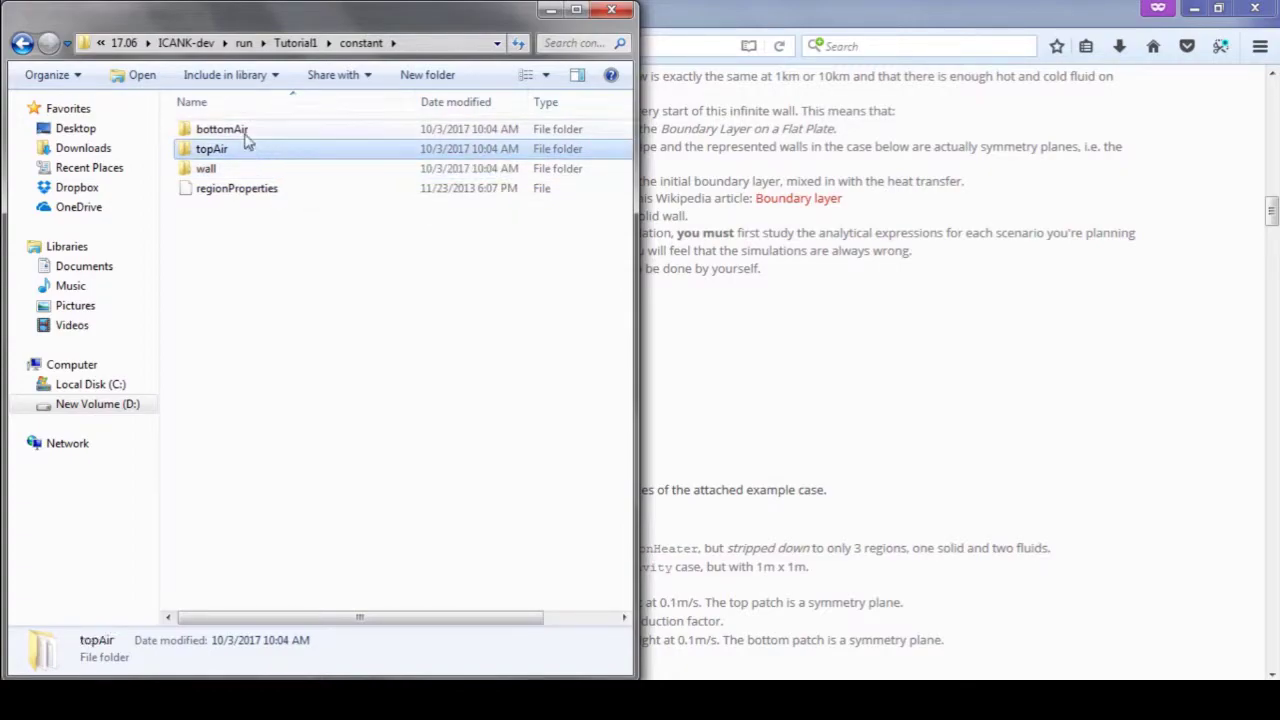
{"action": "left_click", "coordinate": [240, 147]}
Step: In constant, delete bottomAir and topAir and rename wall to example
{"action": "left_click", "coordinate": [240, 131], "text": "ctrl"}
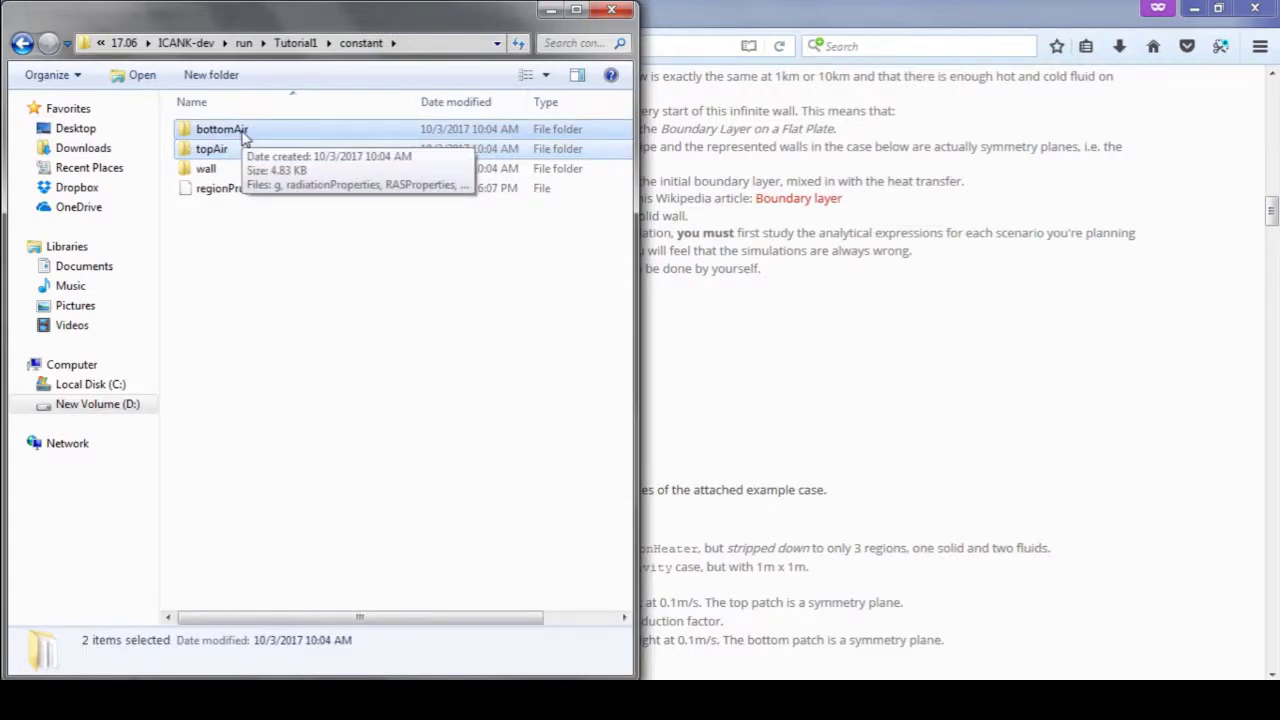
{"action": "key", "text": "Delete"}
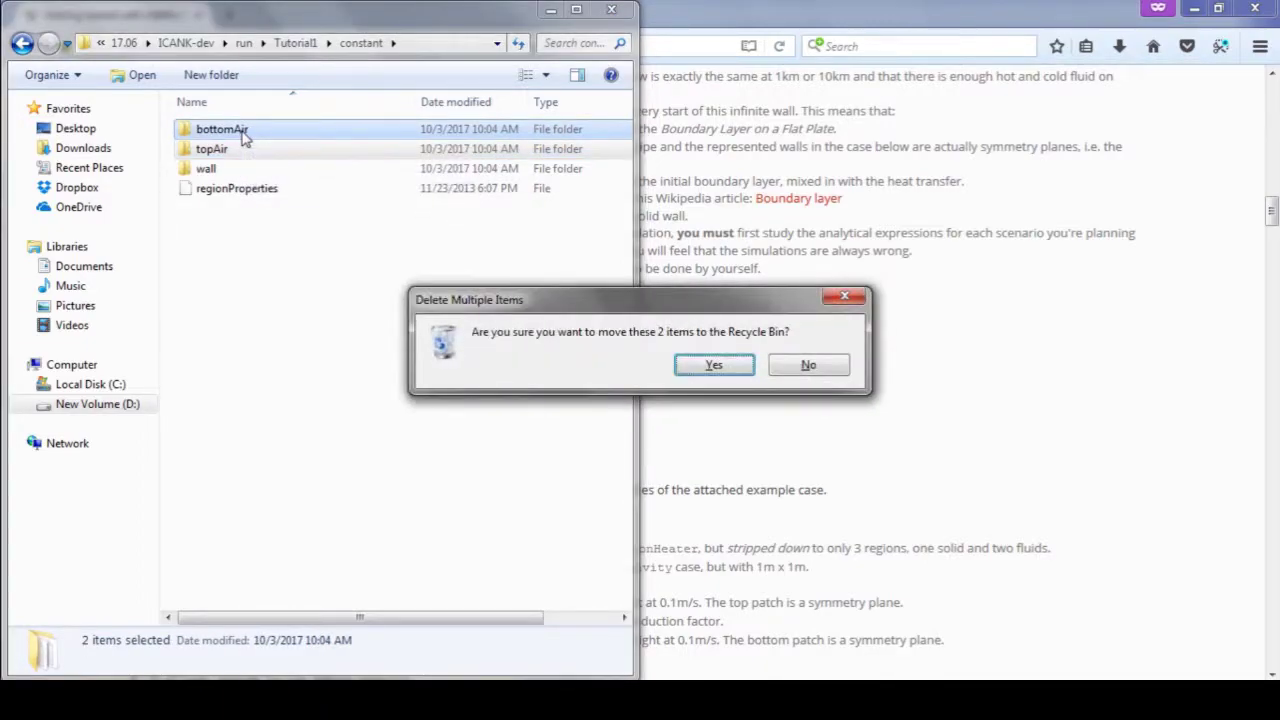
{"action": "key", "text": "Return"}
{"action": "right_click", "coordinate": [243, 136]}
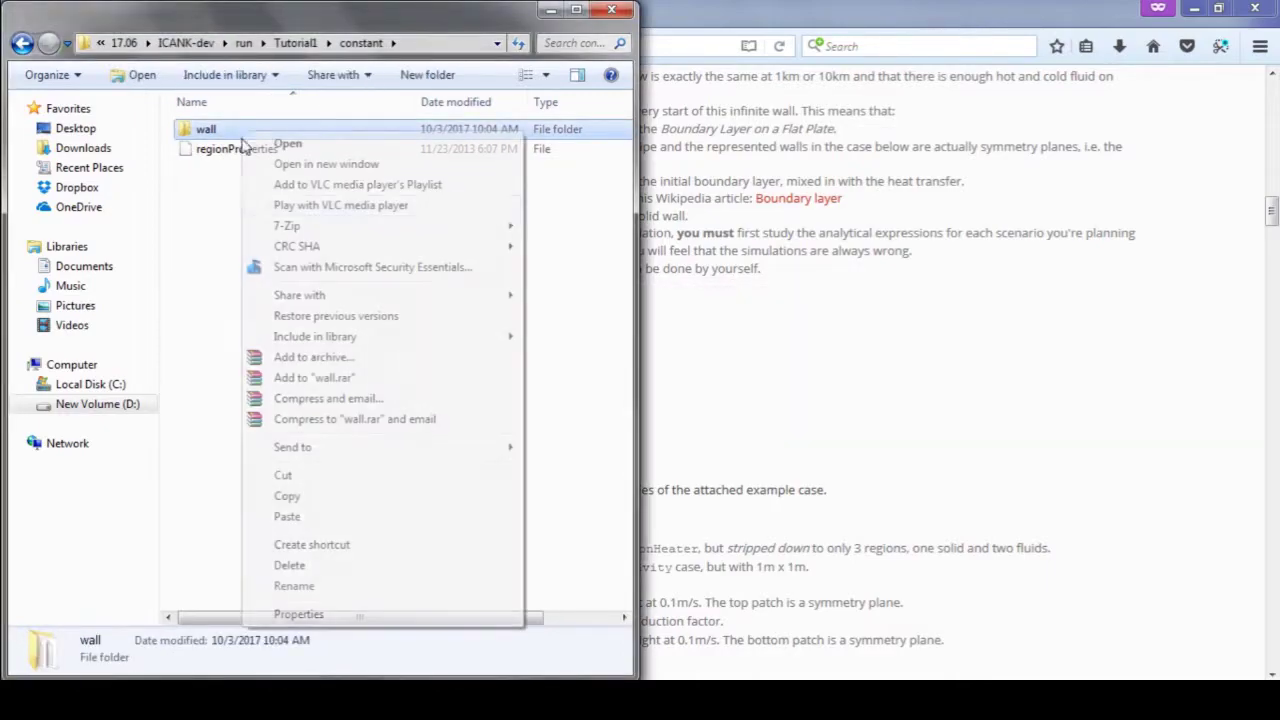
{"action": "left_click", "coordinate": [320, 585]}
{"action": "type", "text": "example"}
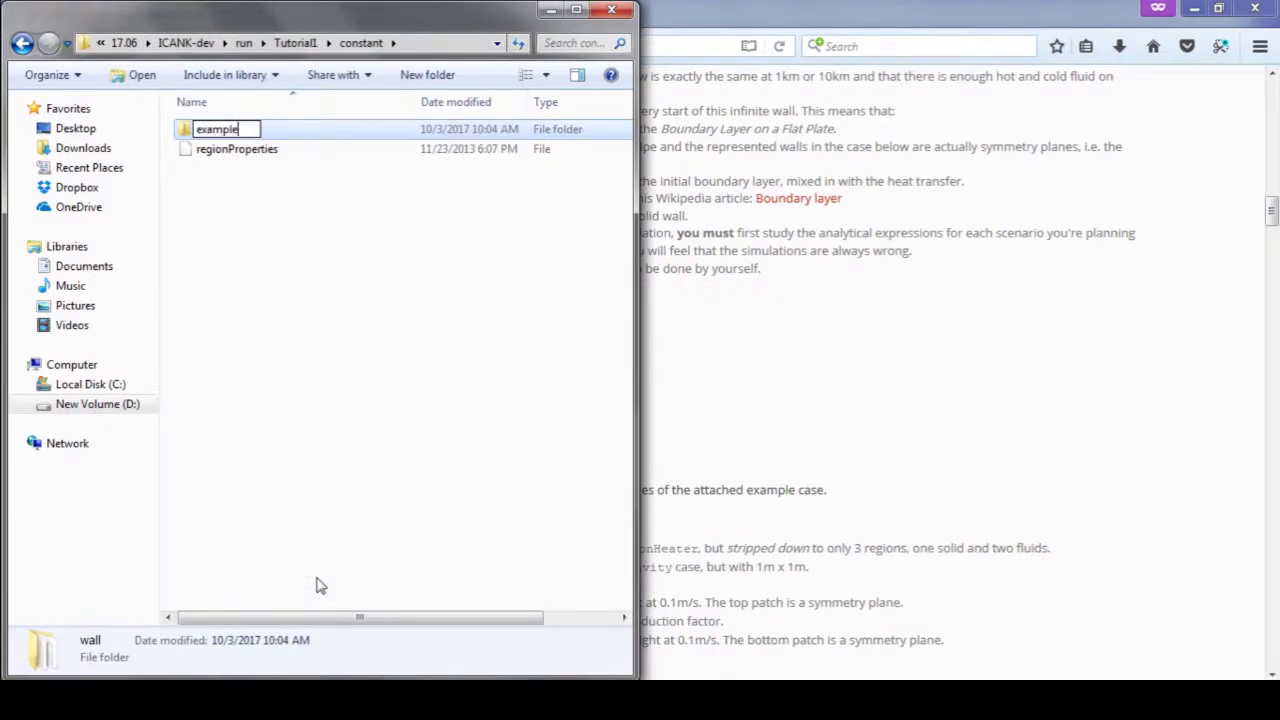
{"action": "key", "text": "Return"}
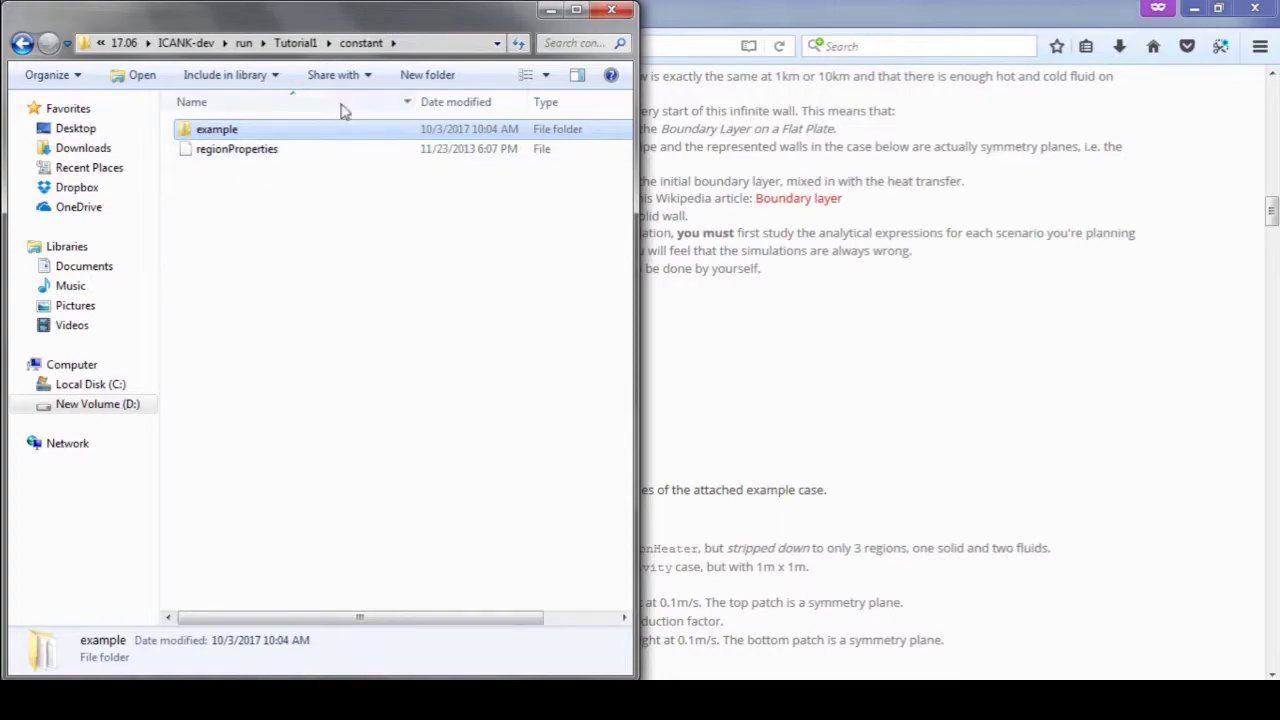
Step: In system, delete bottomAir and topAir and rename wall to example
{"action": "left_click", "coordinate": [296, 43]}
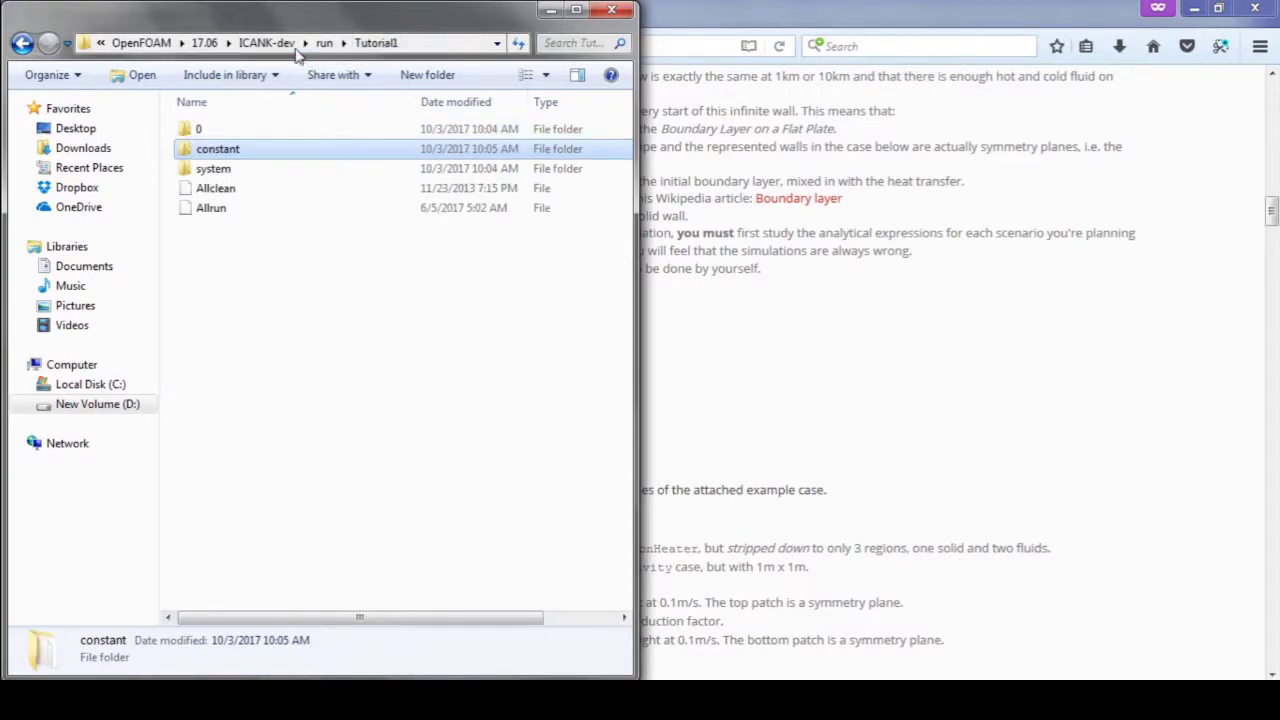
{"action": "double_click", "coordinate": [222, 170]}
{"action": "left_click", "coordinate": [233, 130]}
{"action": "left_click", "coordinate": [229, 150], "text": "ctrl"}
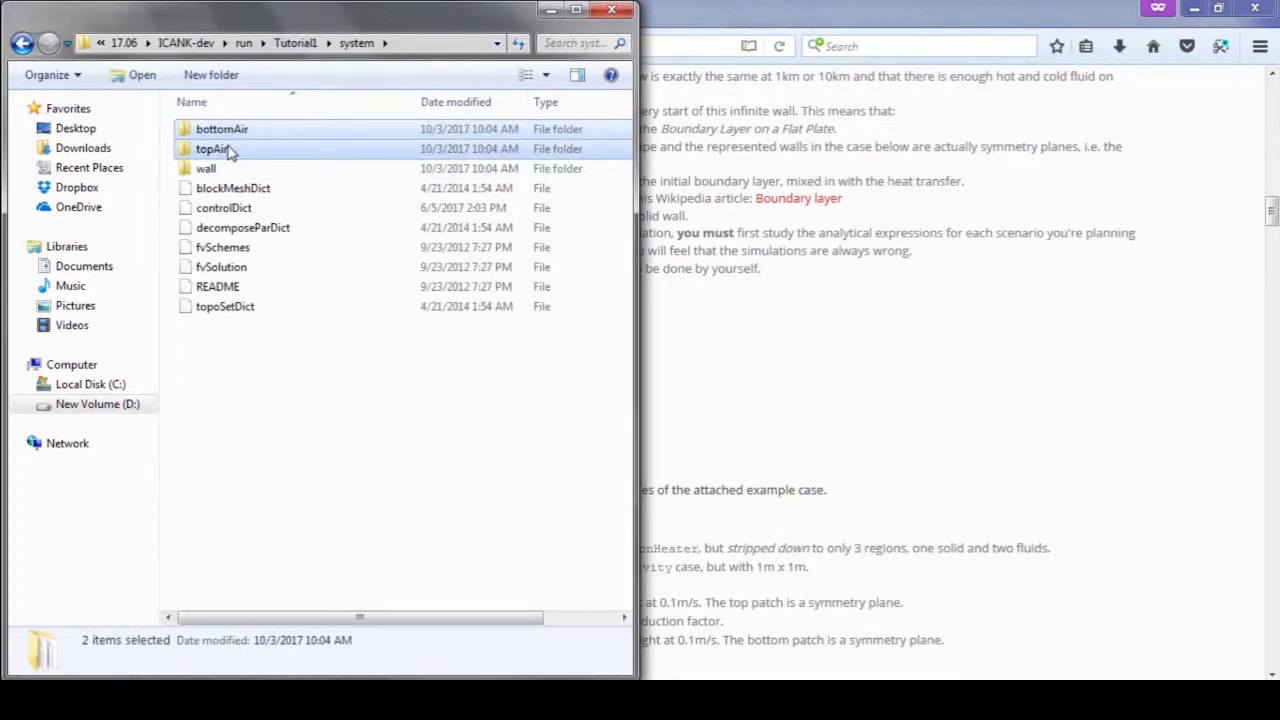
{"action": "key", "text": "Delete"}
{"action": "key", "text": "Return"}
{"action": "right_click", "coordinate": [223, 135]}
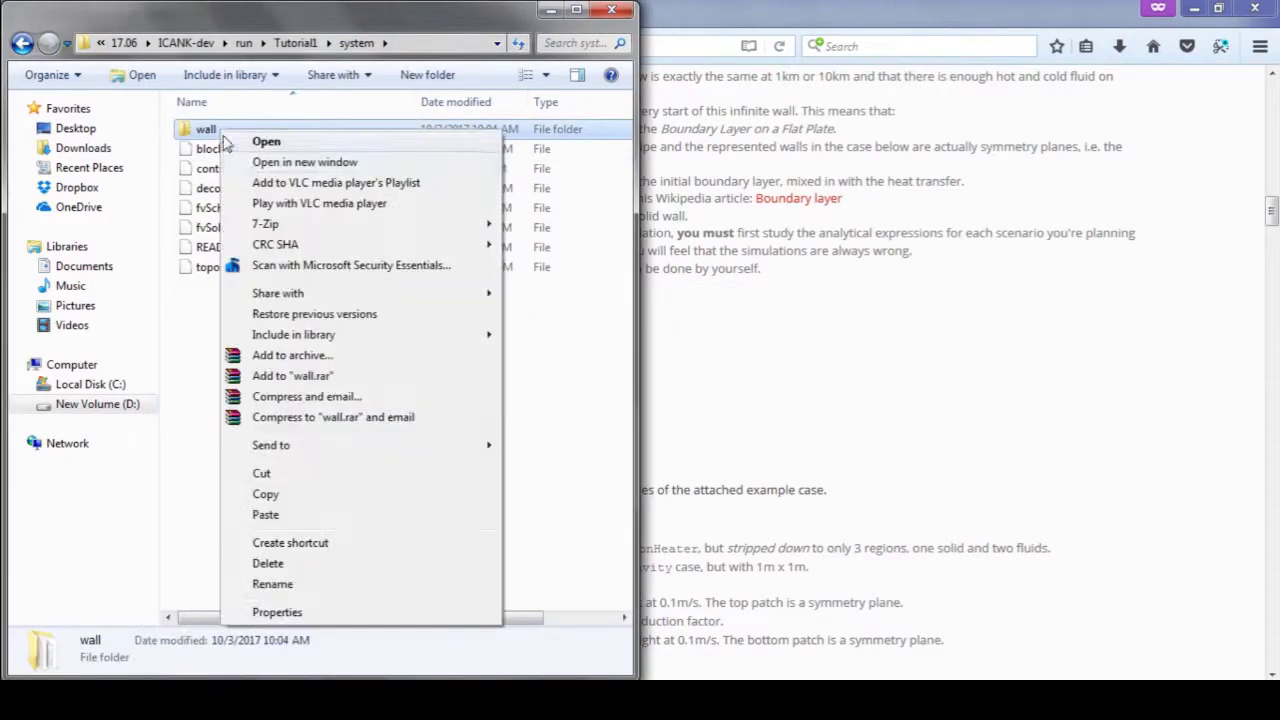
{"action": "left_click", "coordinate": [285, 585]}
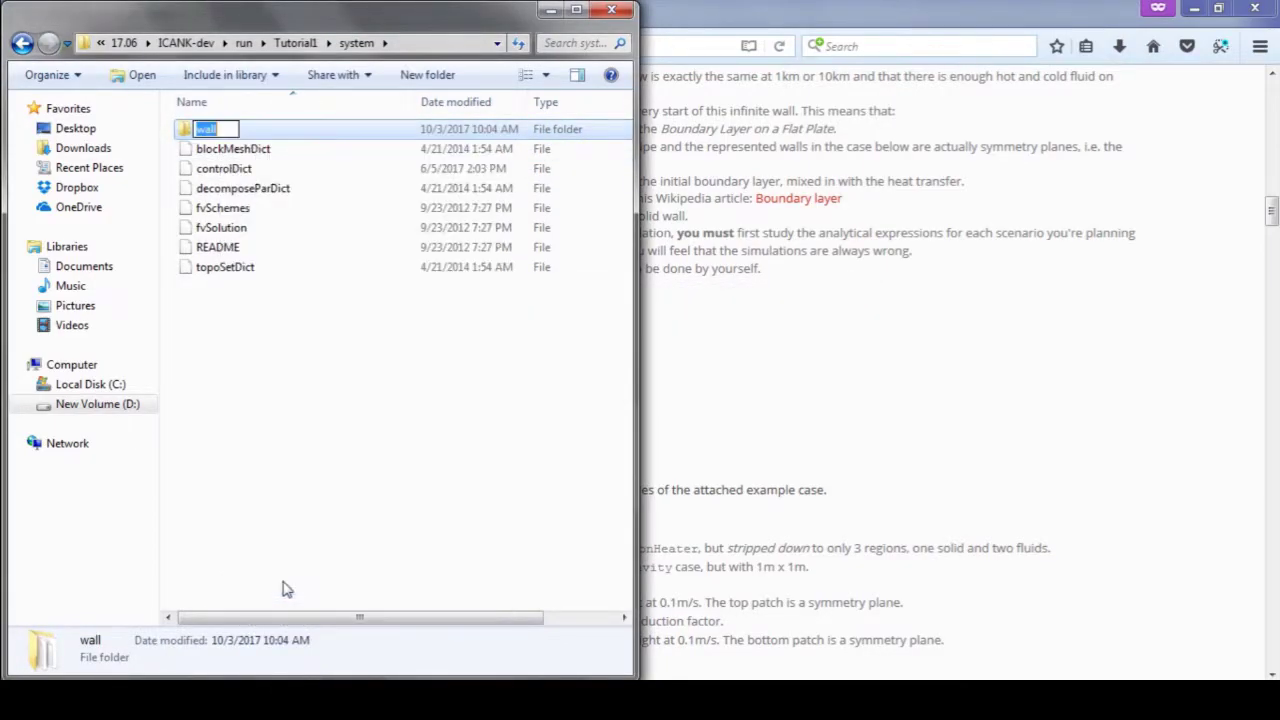
{"action": "type", "text": "example"}
{"action": "key", "text": "Return"}
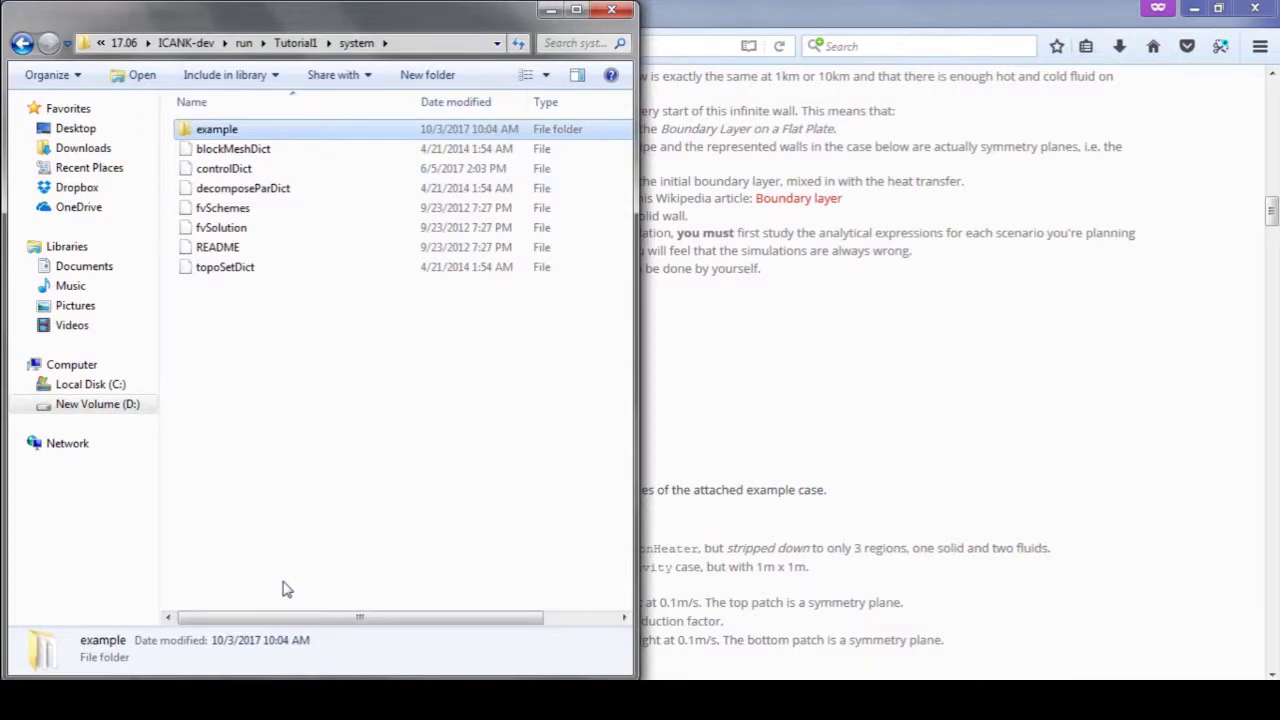
{"action": "left_click", "coordinate": [300, 43]}
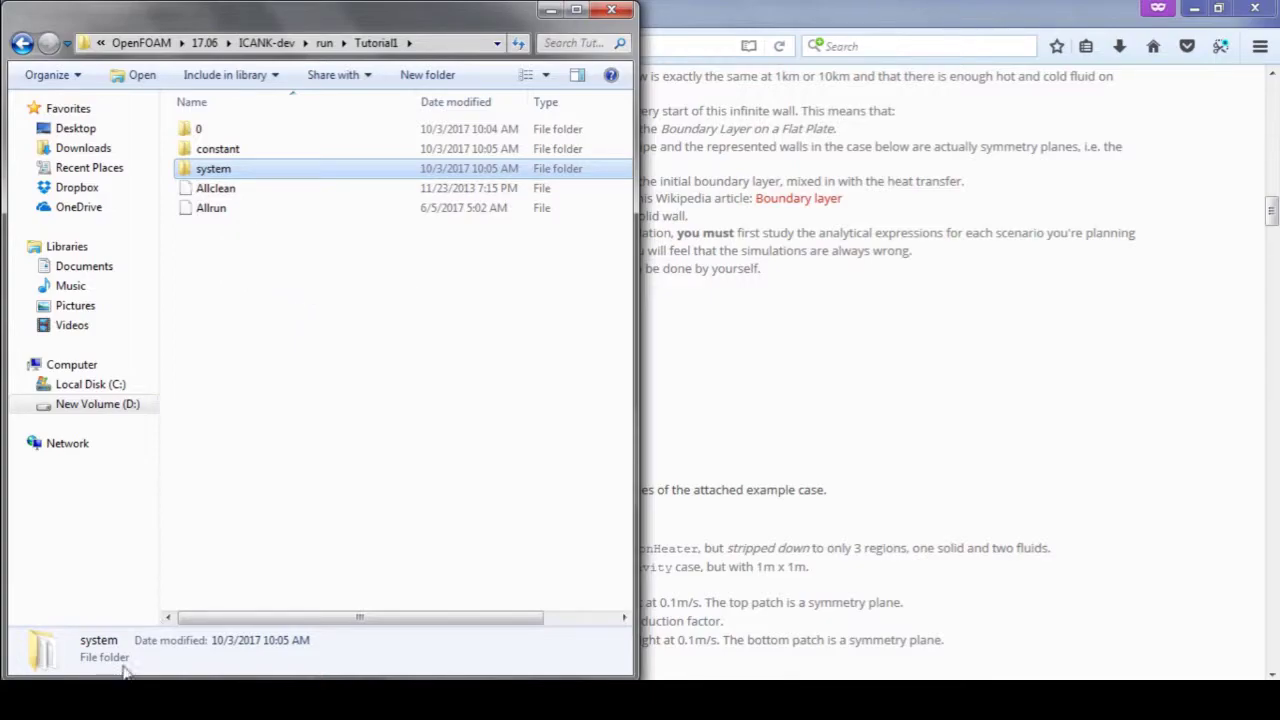
Step: Copy solidMesh.unv from D:\SALOME-8.2.0-WIN64\WORK\unv_mesh
{"action": "left_click", "coordinate": [128, 700]}
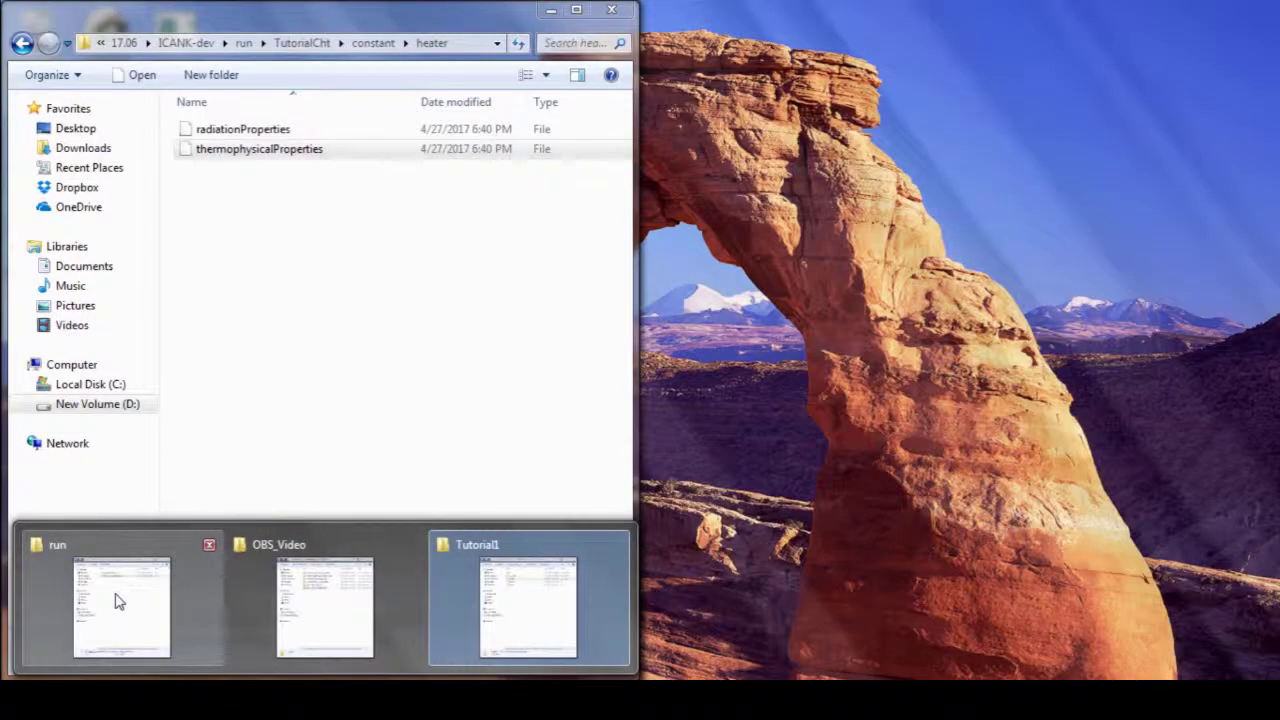
{"action": "left_click", "coordinate": [115, 600]}
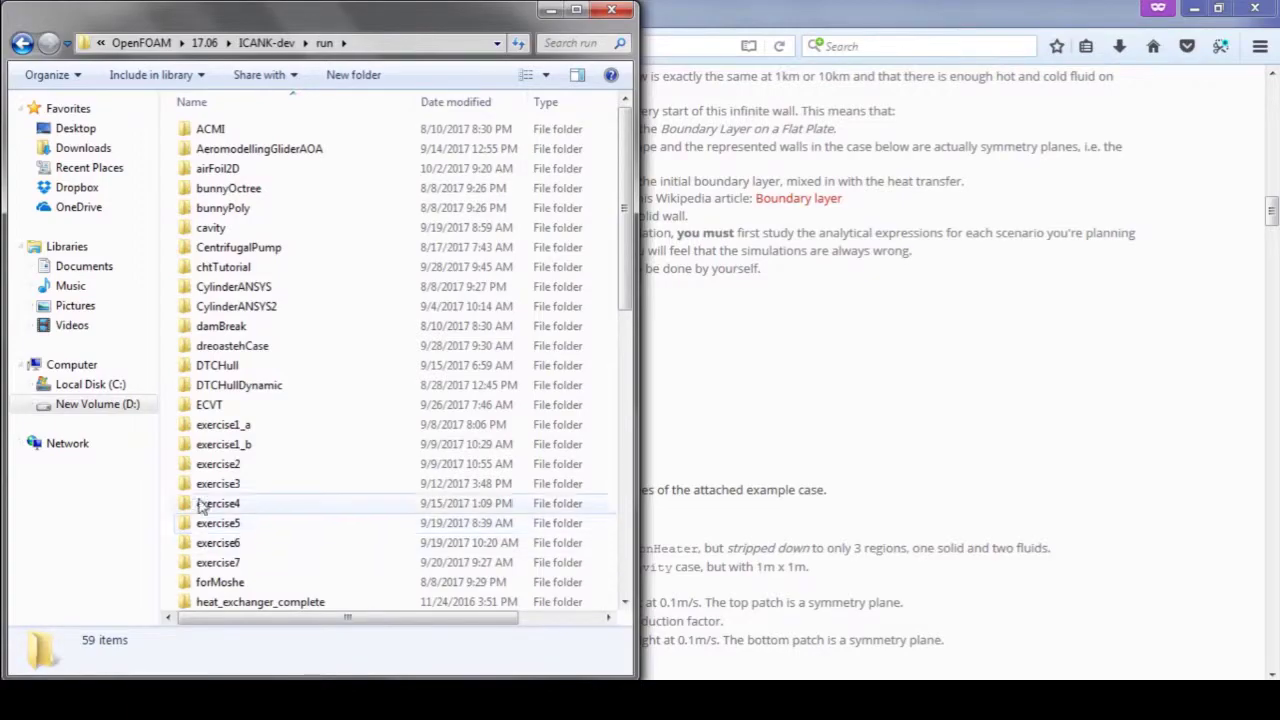
{"action": "left_click", "coordinate": [115, 405]}
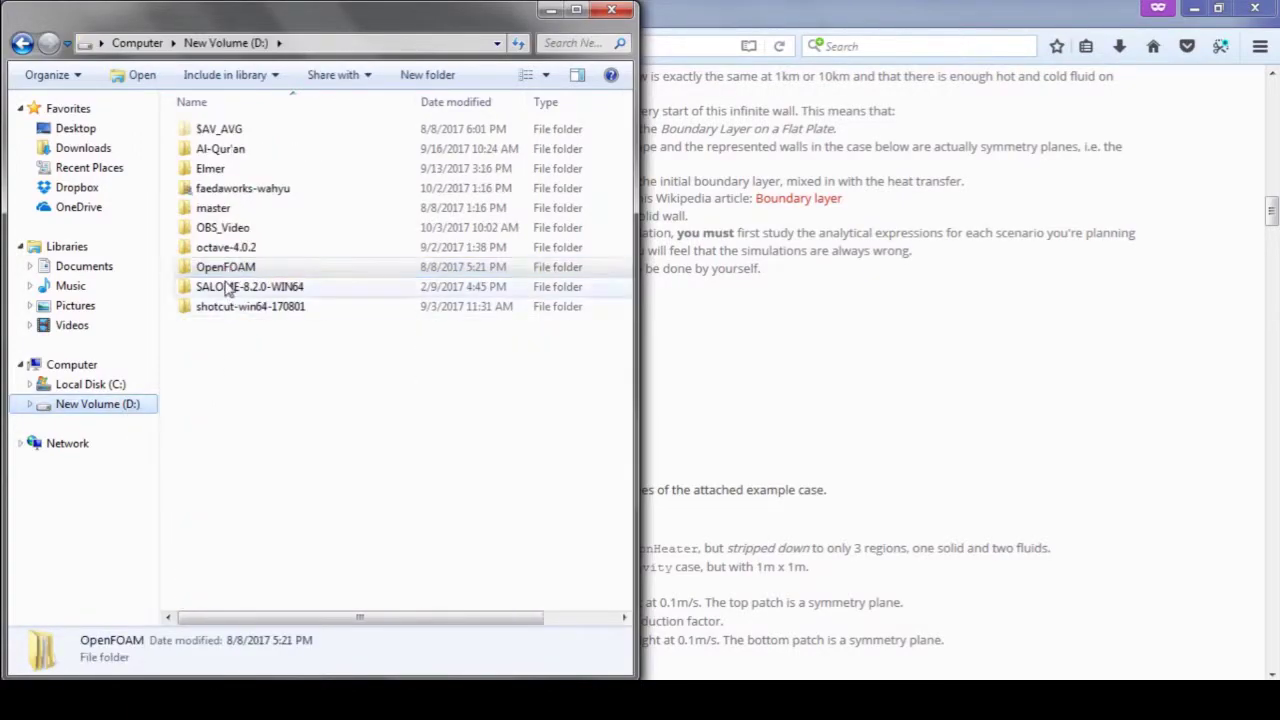
{"action": "double_click", "coordinate": [228, 288]}
{"action": "double_click", "coordinate": [213, 207]}
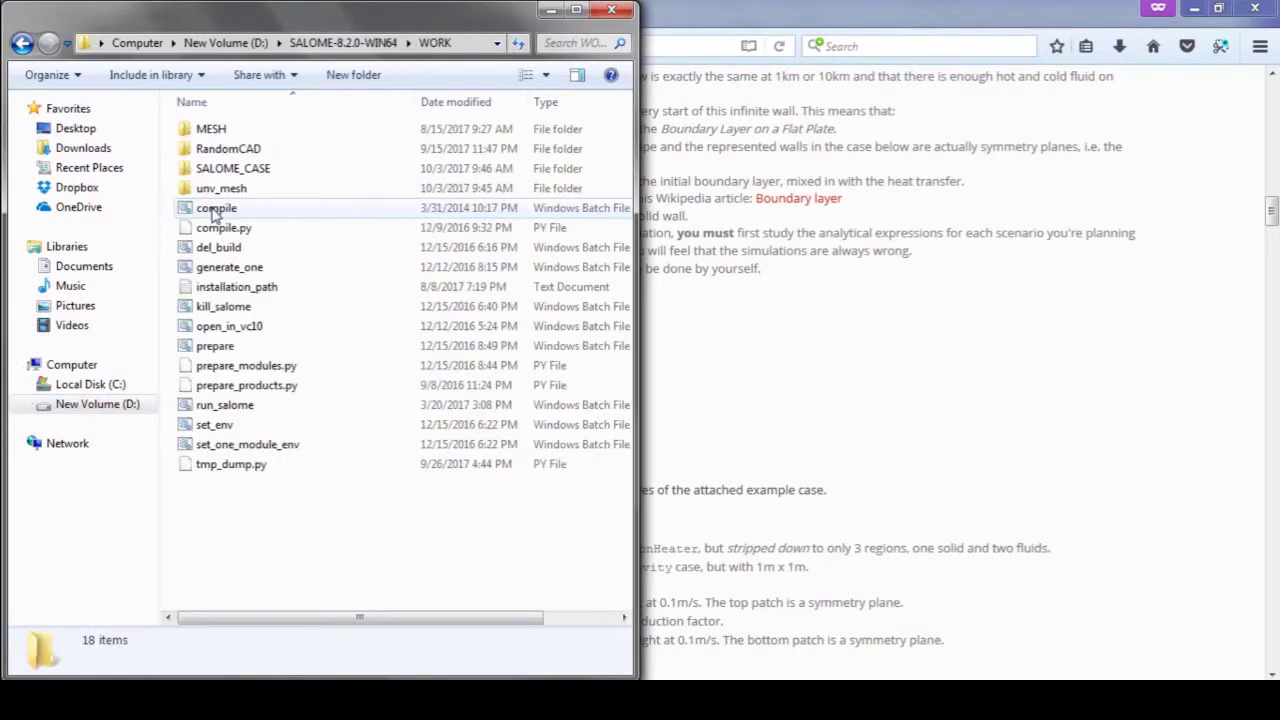
{"action": "double_click", "coordinate": [228, 188]}
{"action": "left_click", "coordinate": [228, 157]}
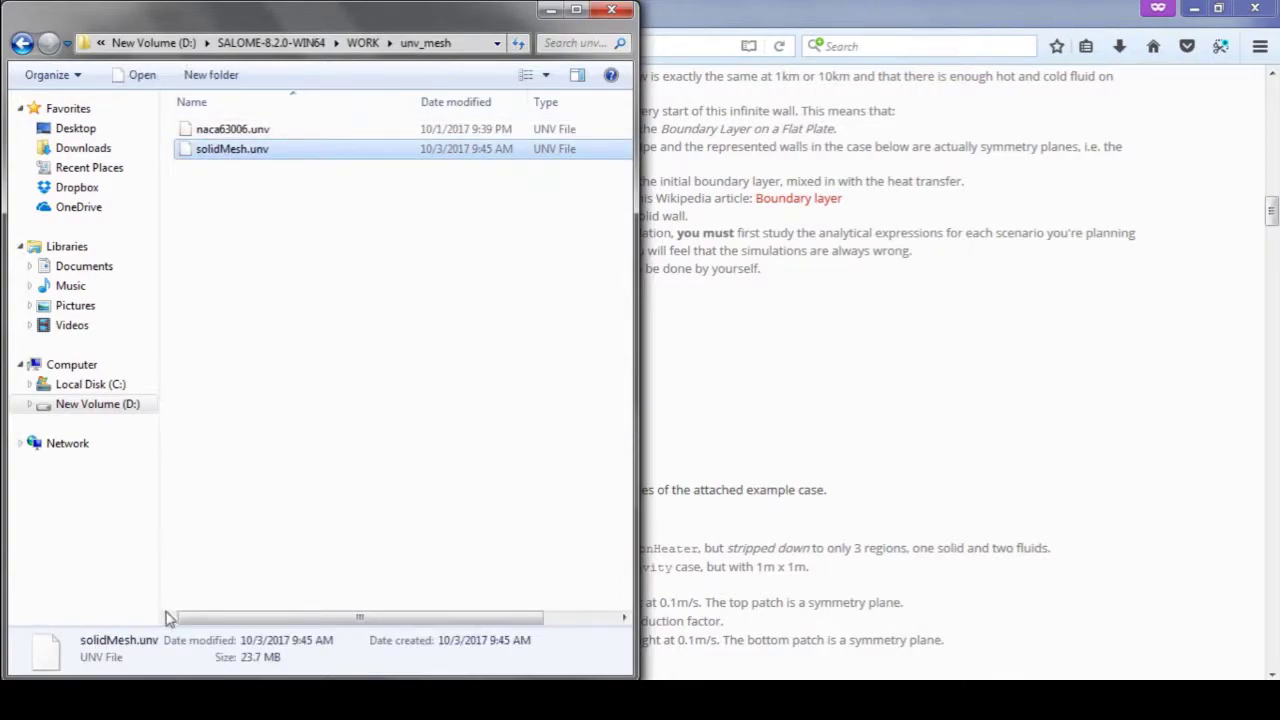
Step: Create a MESH folder in Tutorial1 and paste solidMesh.unv into it
{"action": "left_click", "coordinate": [147, 700]}
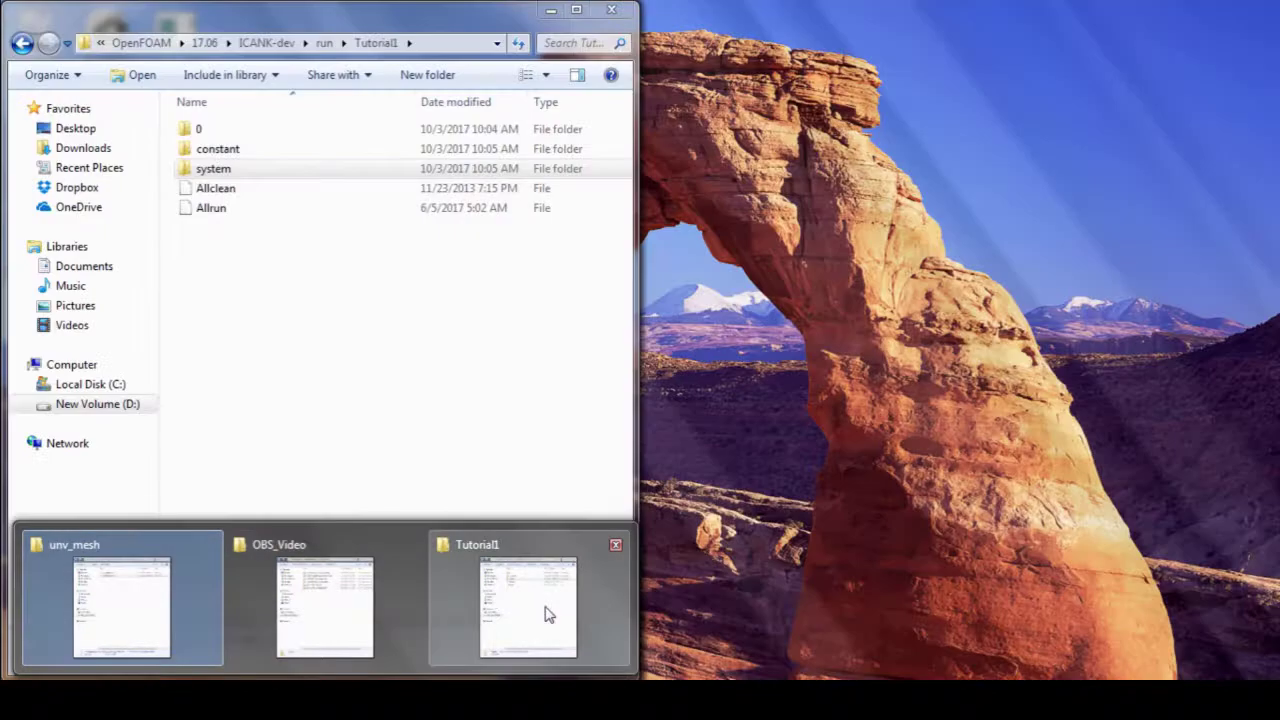
{"action": "left_click", "coordinate": [543, 608]}
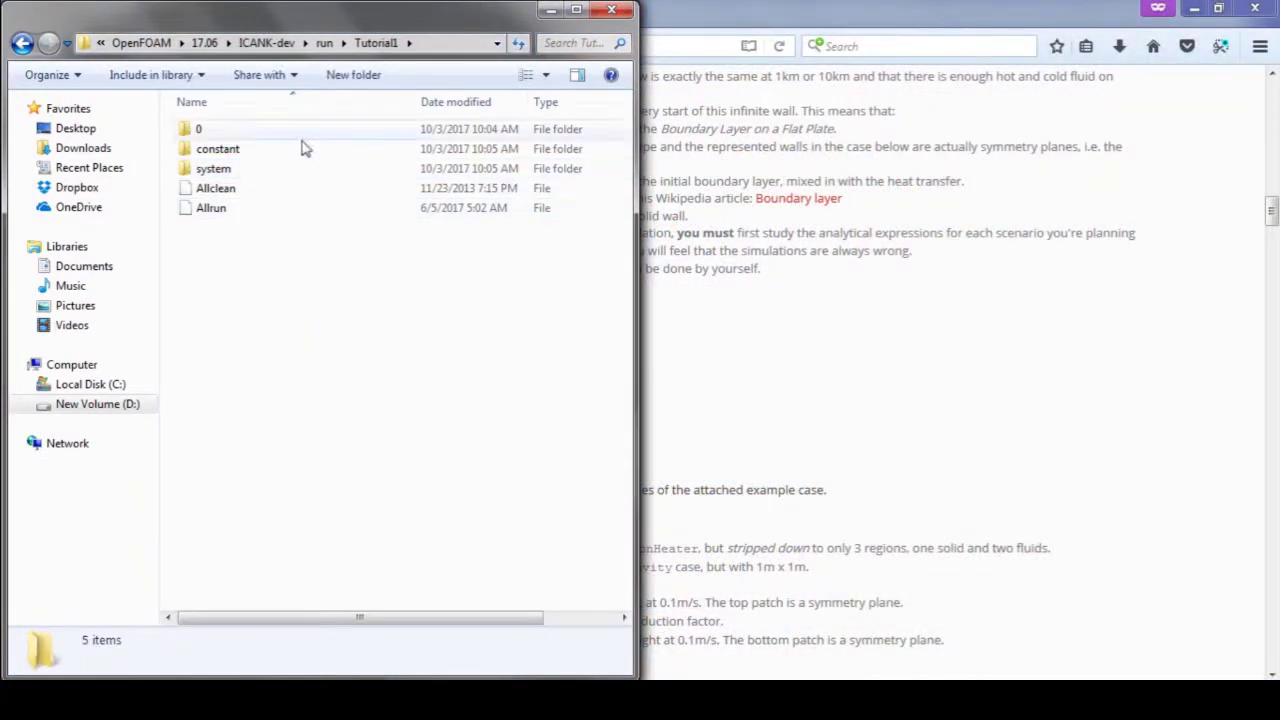
{"action": "left_click", "coordinate": [358, 78]}
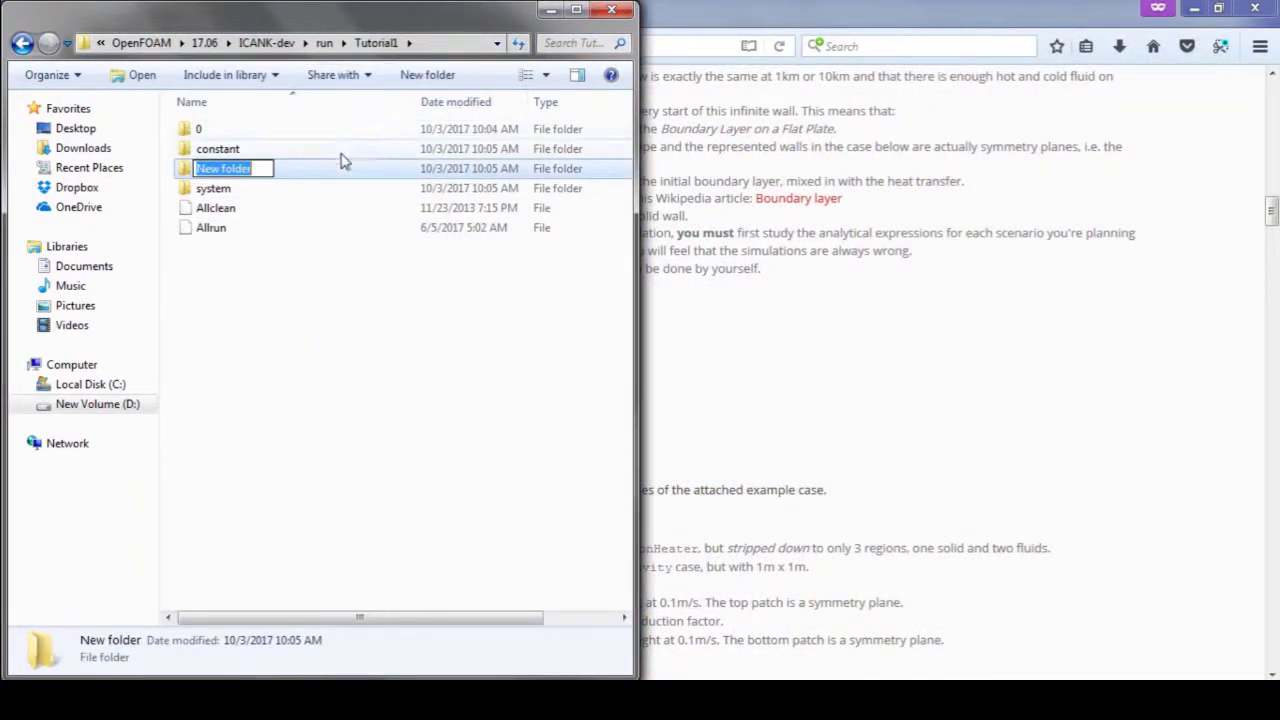
{"action": "type", "text": "C"}
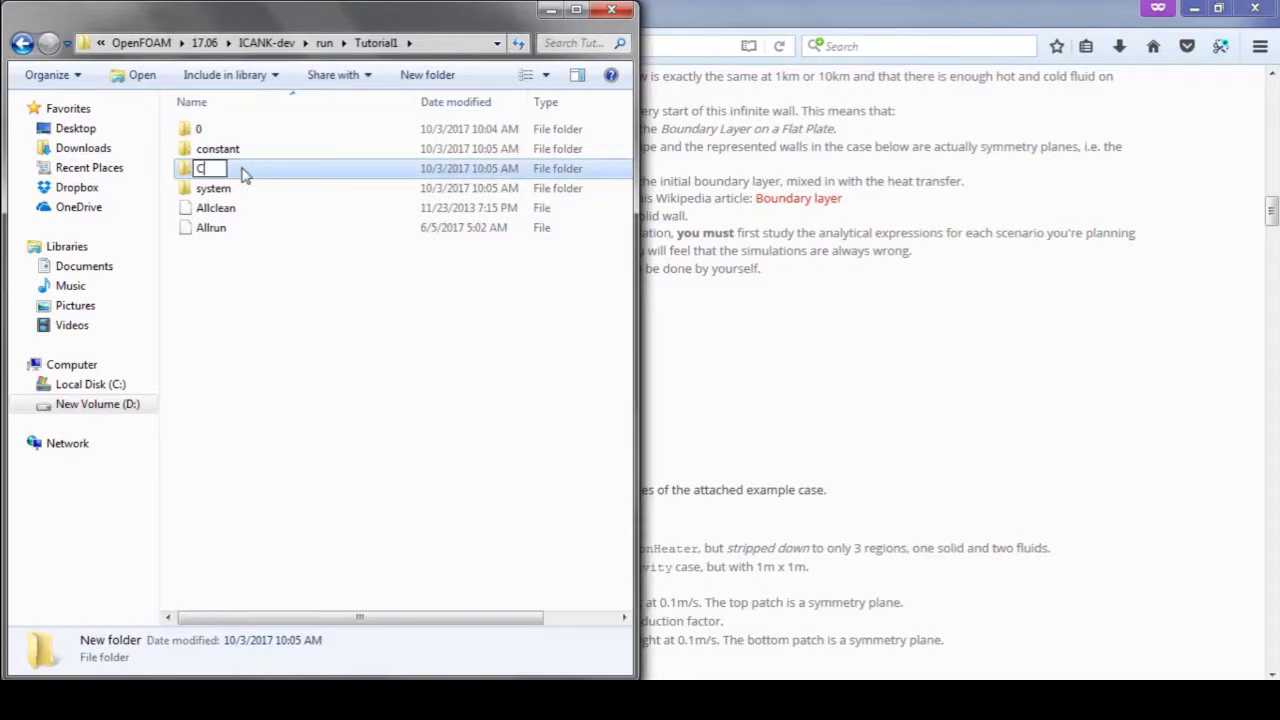
{"action": "type", "text": "AD"}
{"action": "key", "text": "BackSpace"}
{"action": "key", "text": "BackSpace"}
{"action": "key", "text": "BackSpace"}
{"action": "type", "text": "MESH"}
{"action": "key", "text": "Return"}
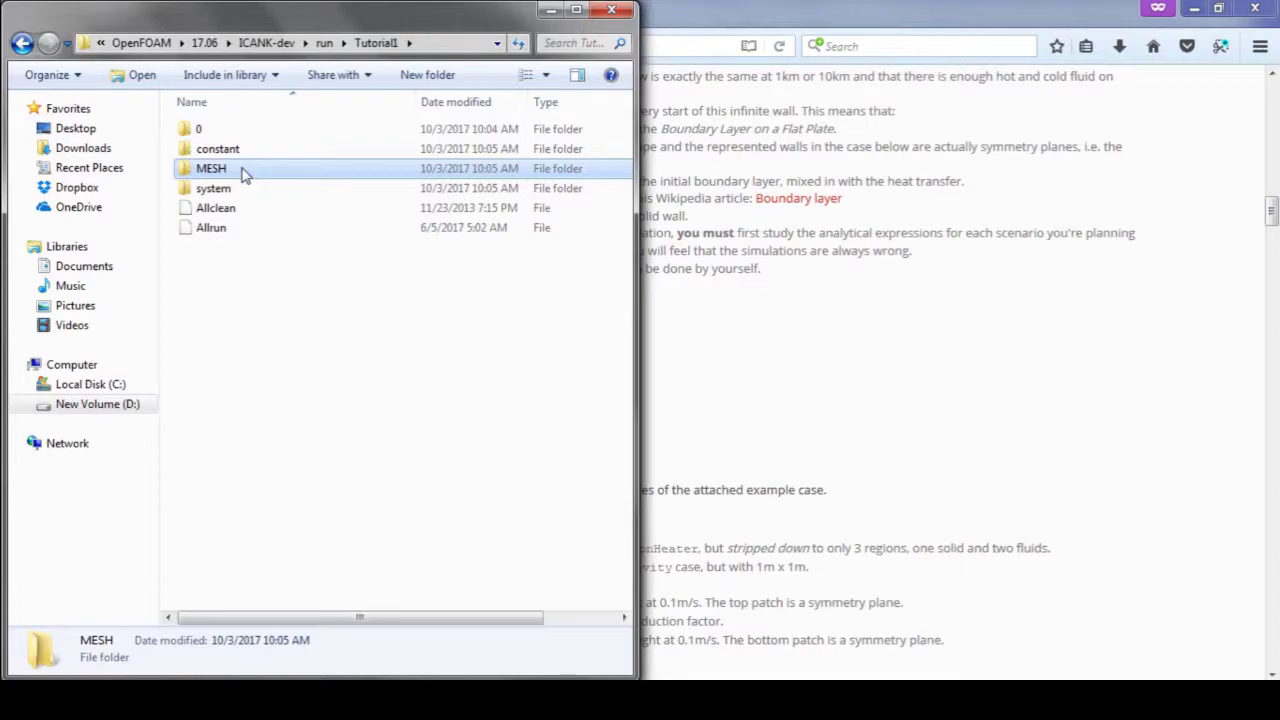
{"action": "double_click", "coordinate": [243, 170]}
{"action": "key", "text": "ctrl+v"}
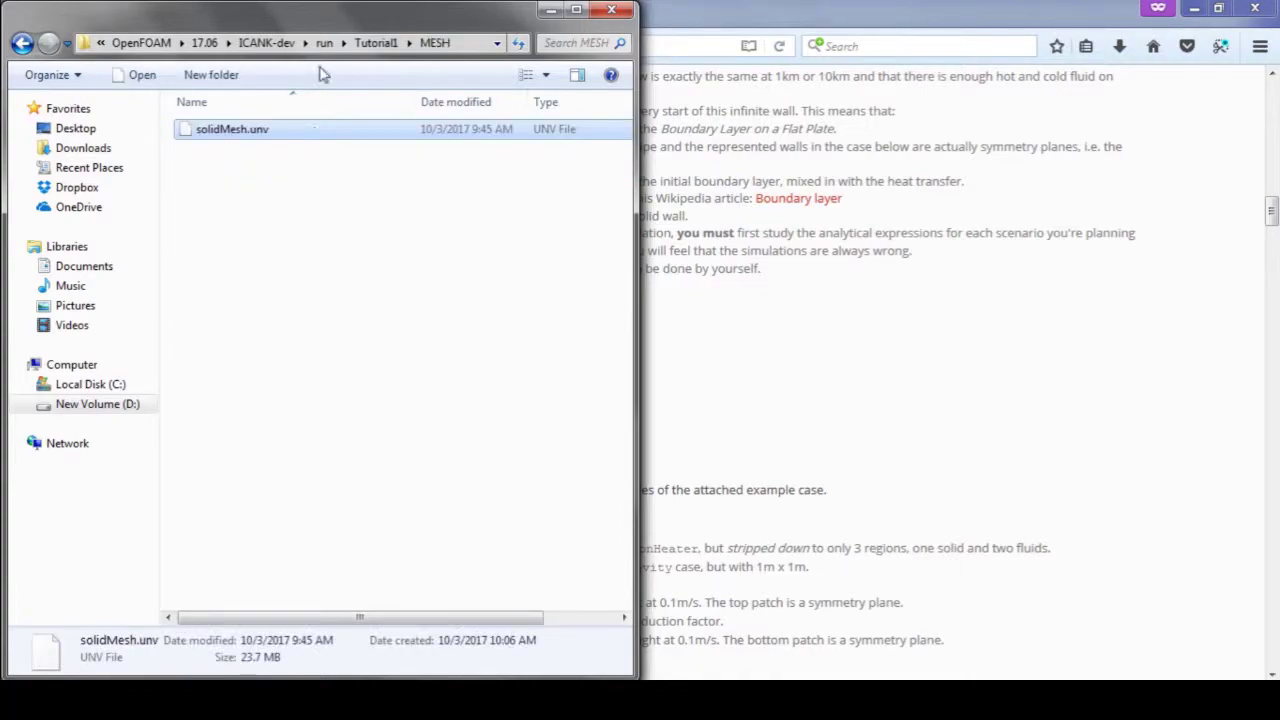
{"action": "left_click", "coordinate": [376, 43]}
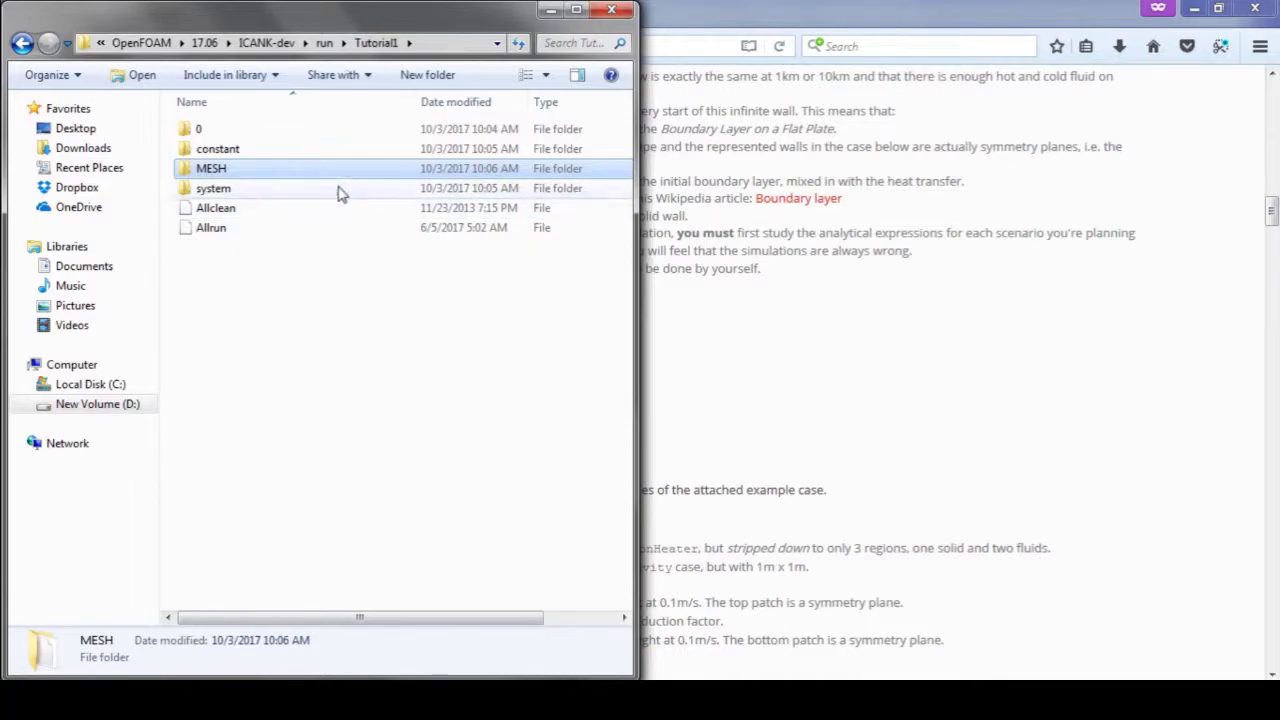
Step: Open the Allrun script in Notepad++ and highlight its blockMesh line
{"action": "left_click", "coordinate": [260, 228]}
{"action": "right_click", "coordinate": [259, 228]}
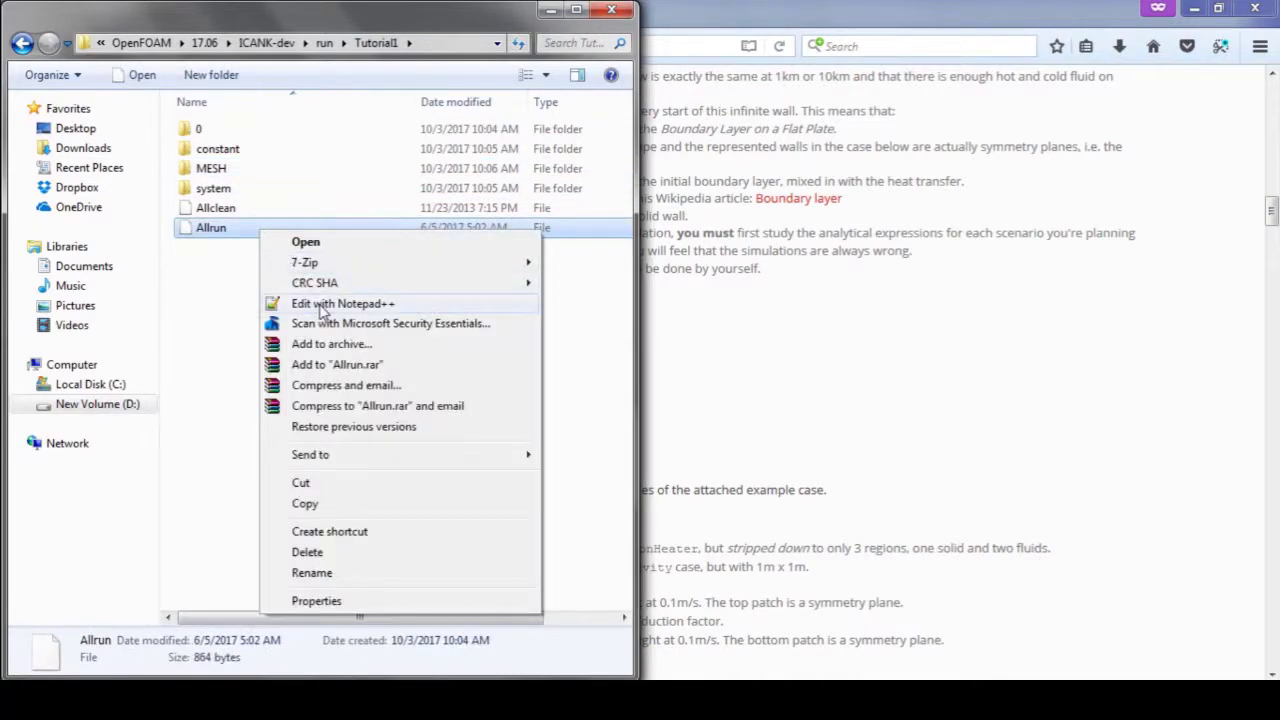
{"action": "left_click", "coordinate": [323, 305]}
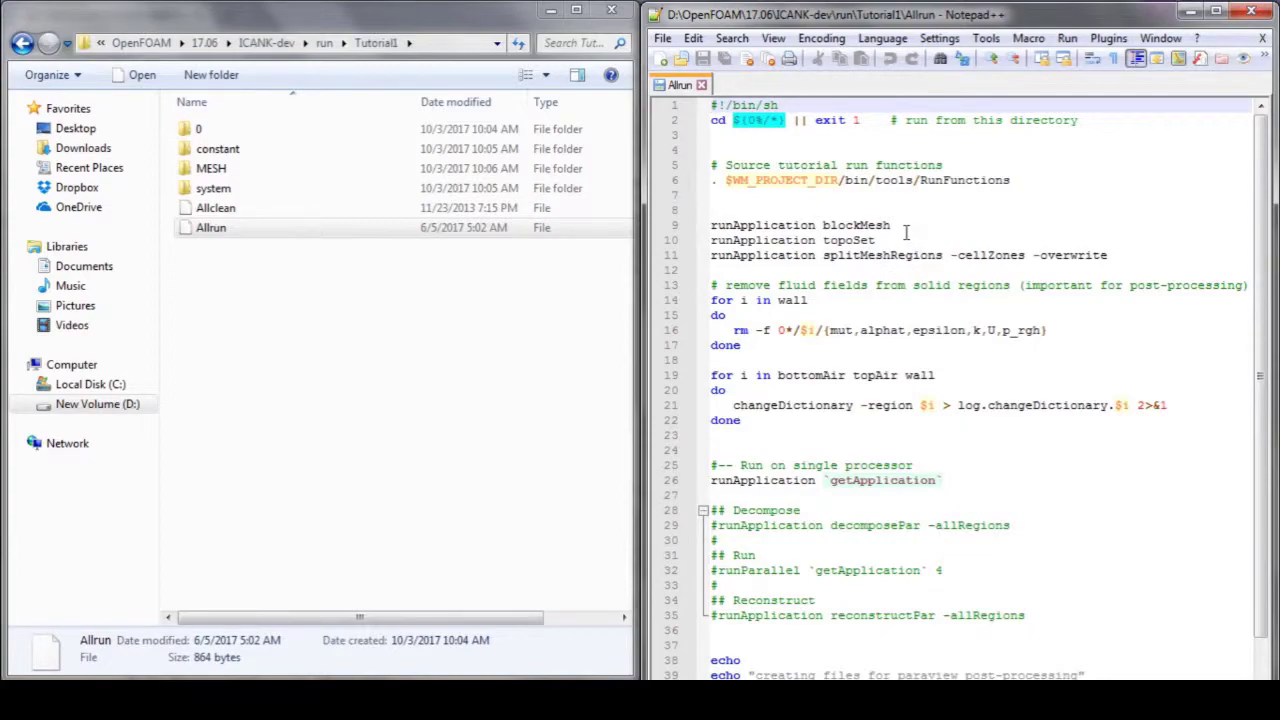
{"action": "left_click_drag", "start_coordinate": [892, 225], "coordinate": [703, 225]}
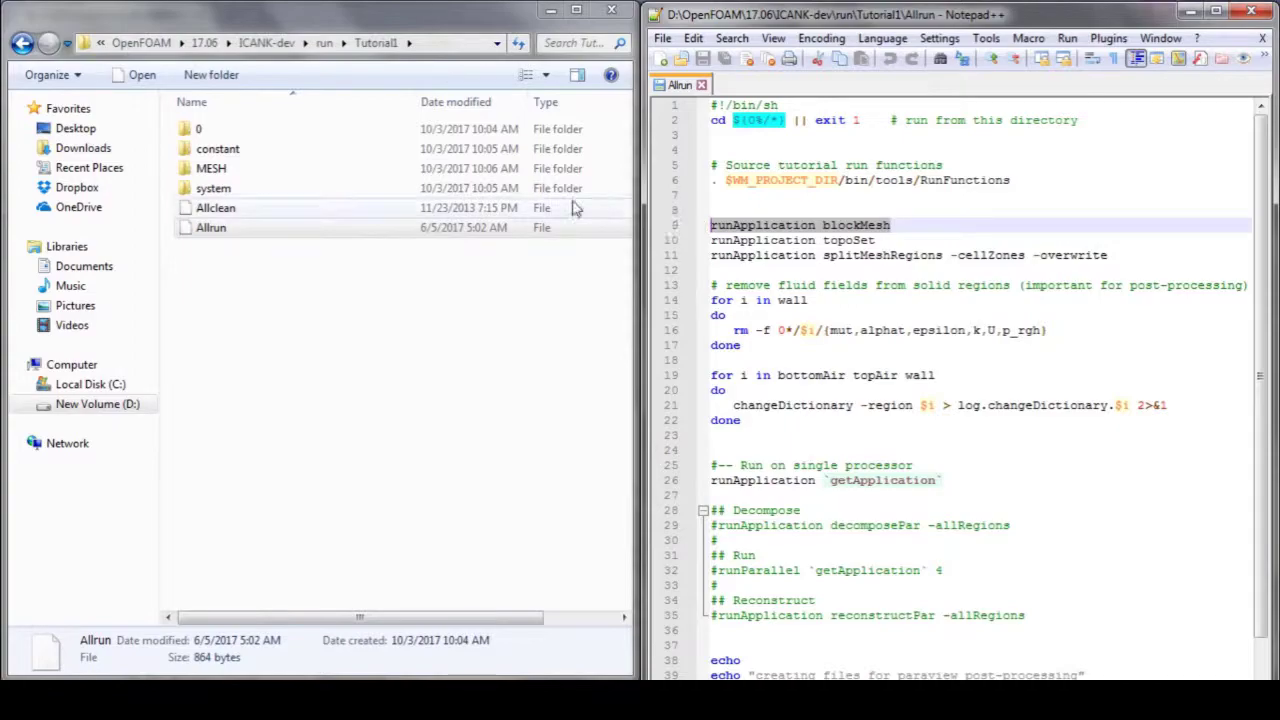
Step: Delete blockMeshDict and topoSetDict from Tutorial1's system folder
{"action": "double_click", "coordinate": [256, 192]}
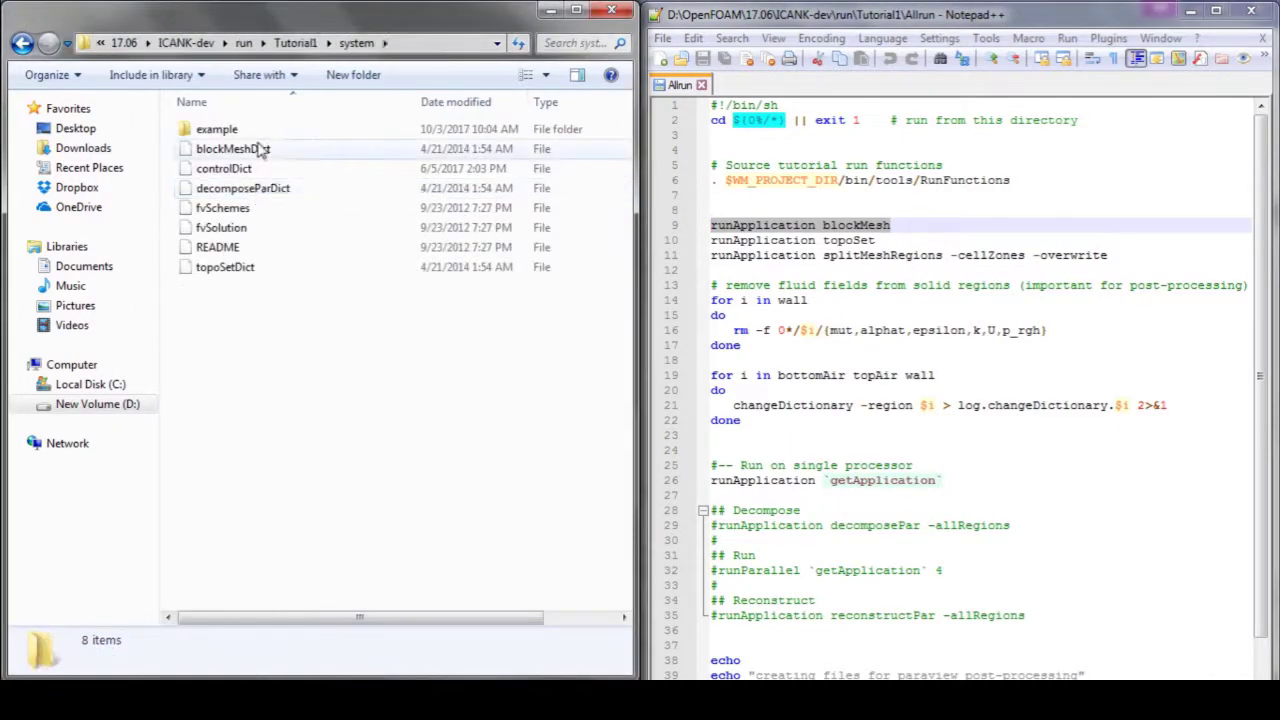
{"action": "double_click", "coordinate": [217, 129]}
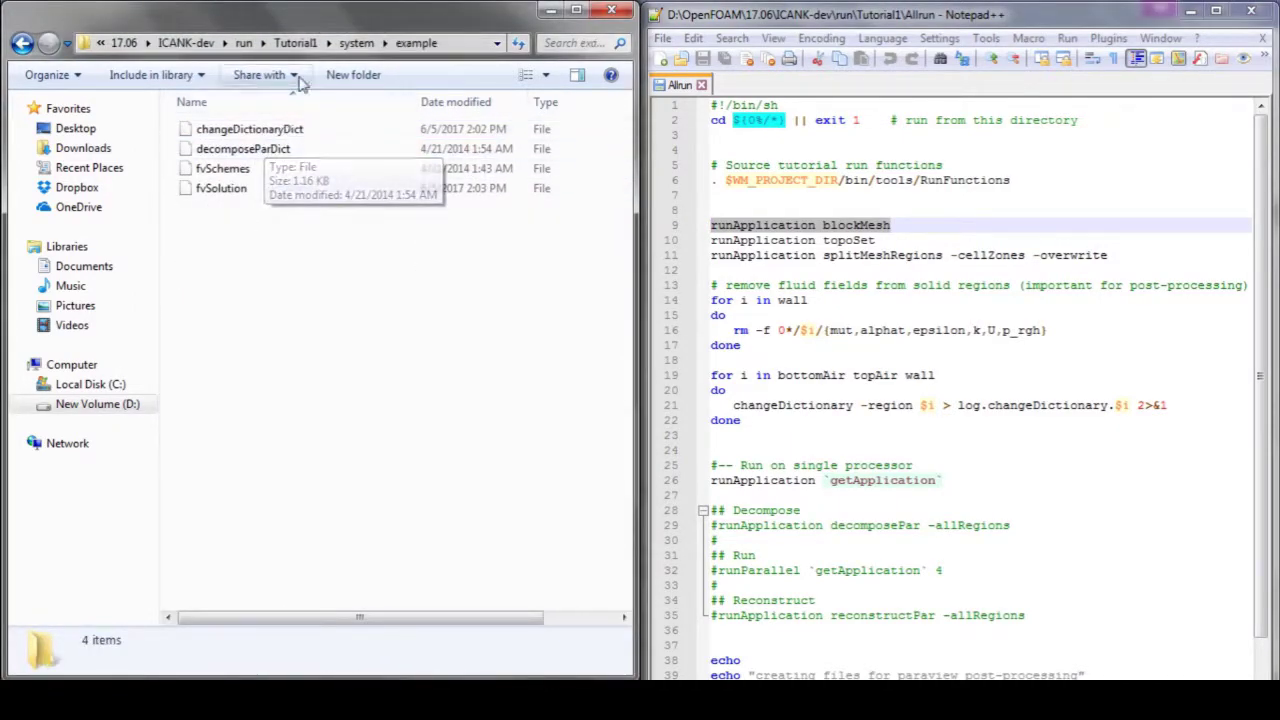
{"action": "left_click", "coordinate": [347, 46]}
{"action": "left_click", "coordinate": [251, 148]}
{"action": "key", "text": "Delete"}
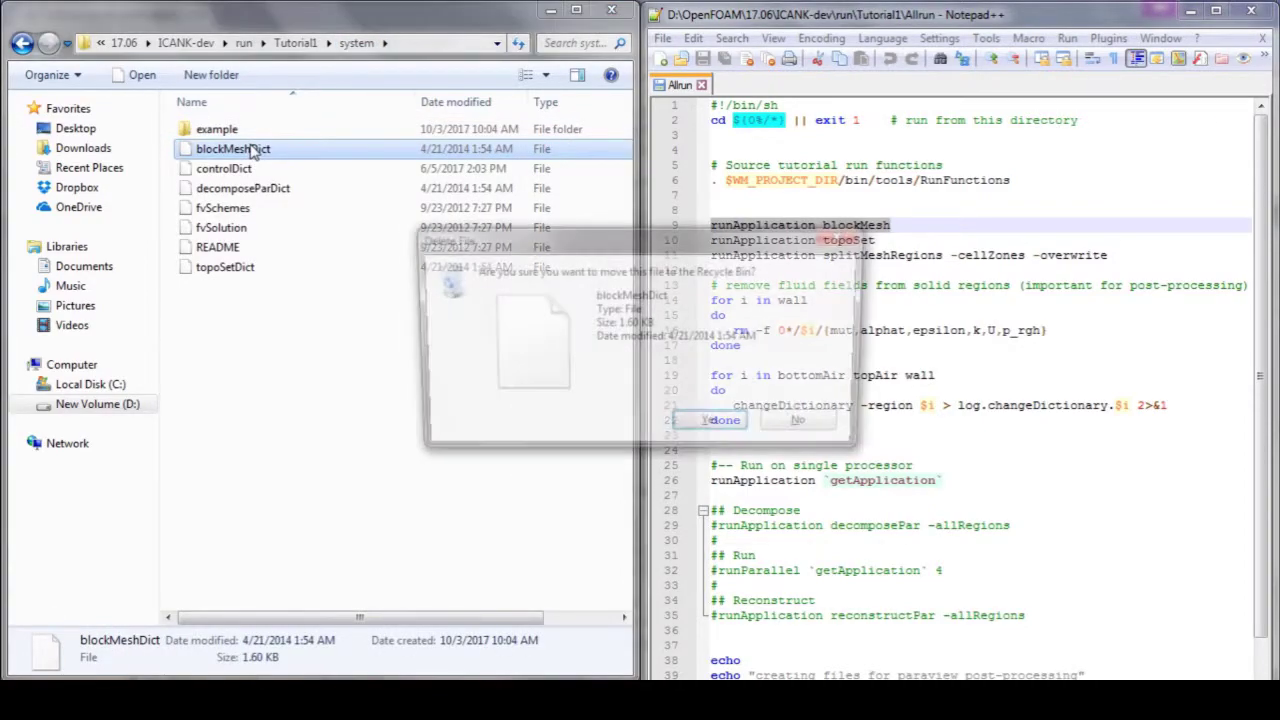
{"action": "key", "text": "Return"}
{"action": "left_click_drag", "start_coordinate": [880, 242], "coordinate": [737, 244]}
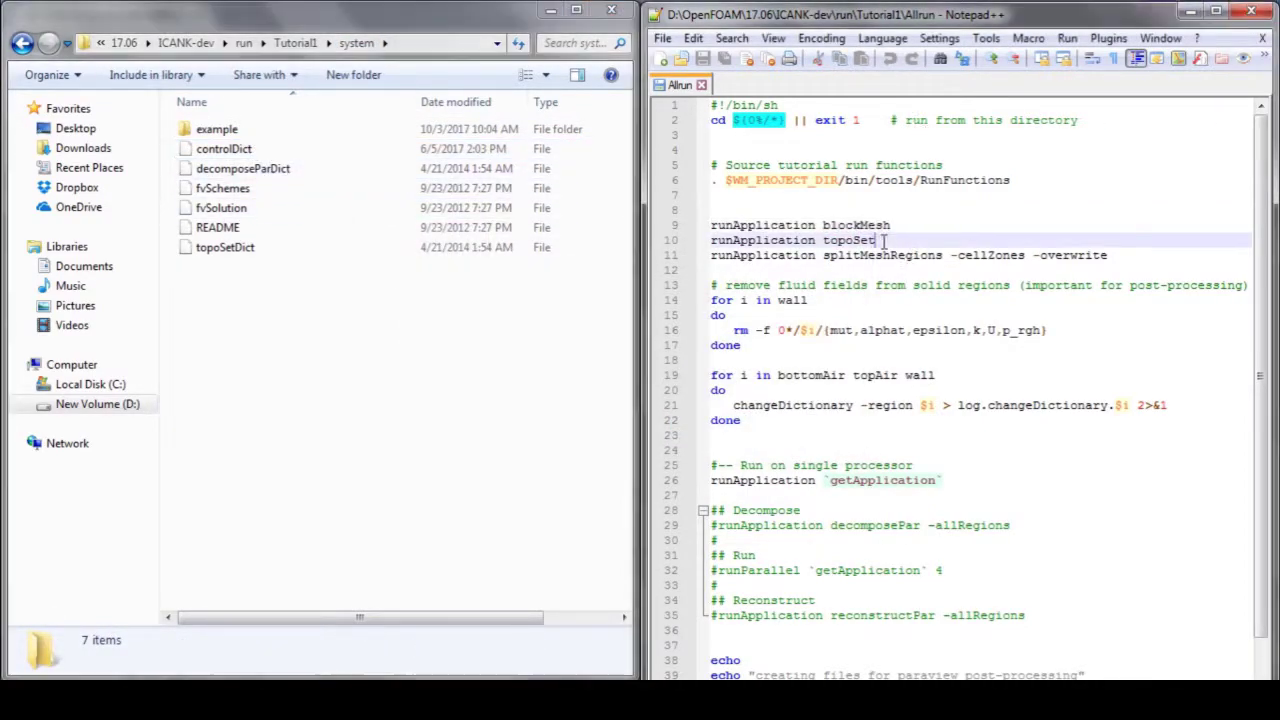
{"action": "left_click", "coordinate": [250, 248]}
{"action": "key", "text": "Delete"}
{"action": "key", "text": "Return"}
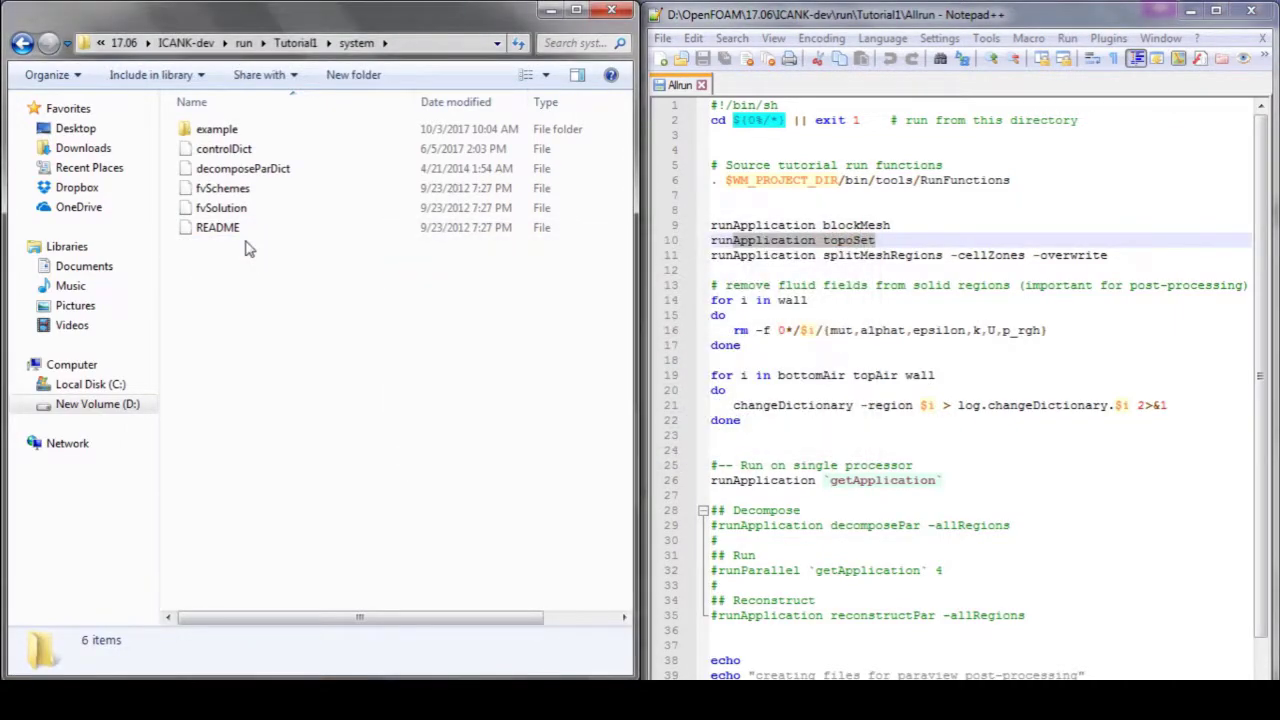
Step: Review the splitMeshRegions -cellZones command on line 11 of Allrun
{"action": "left_click", "coordinate": [906, 245]}
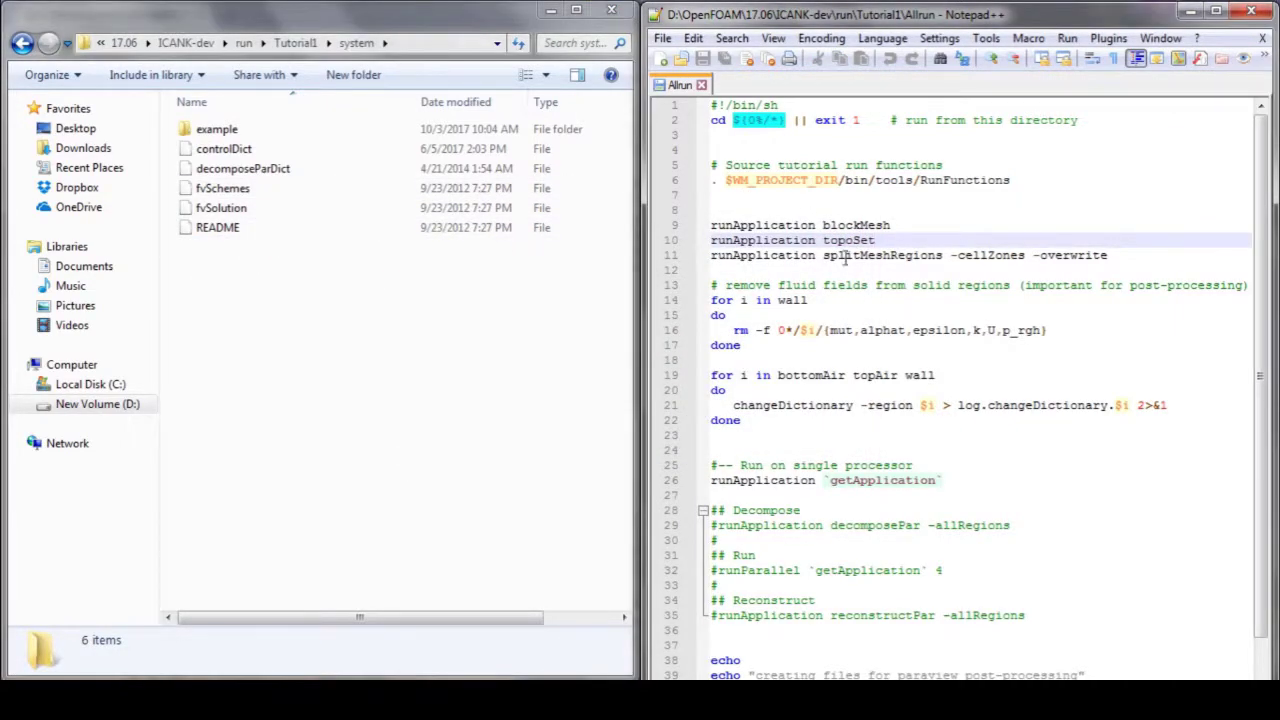
{"action": "mouse_move", "coordinate": [823, 255]}
{"action": "left_mouse_down"}
{"action": "mouse_move", "coordinate": [1106, 255]}
{"action": "mouse_move", "coordinate": [890, 228]}
{"action": "left_mouse_up"}
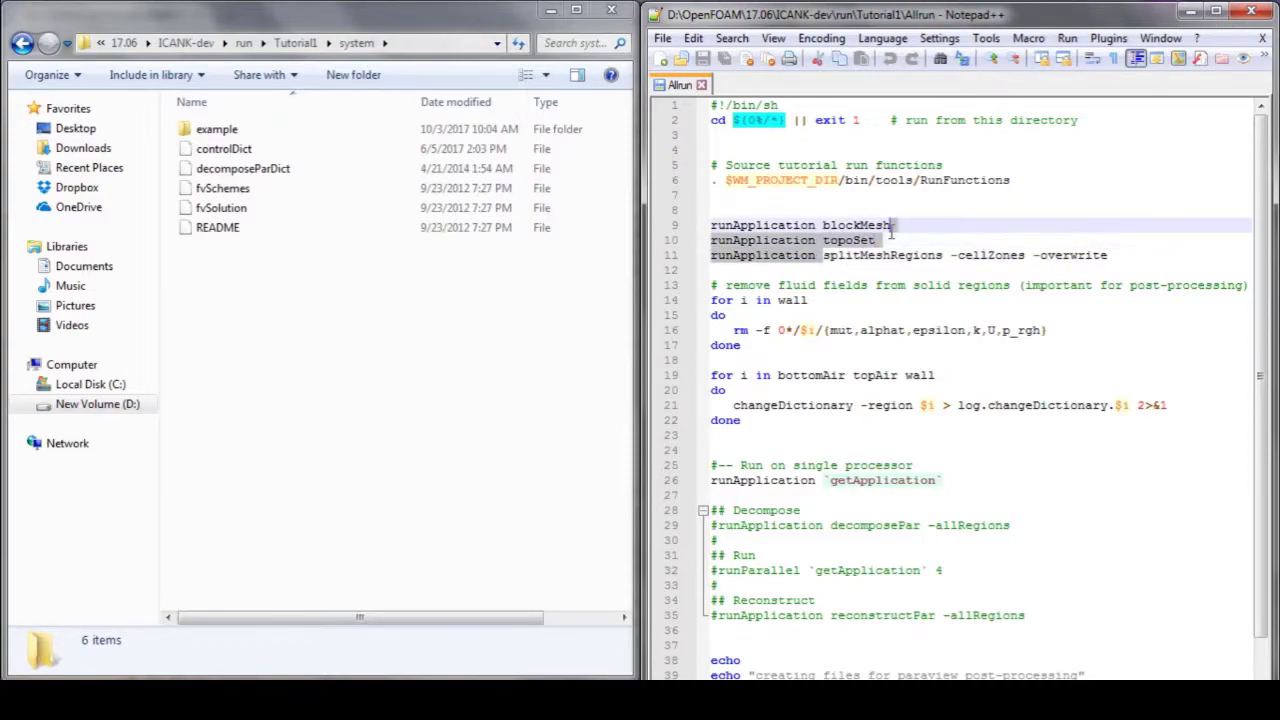
{"action": "left_click", "coordinate": [885, 242]}
{"action": "left_click_drag", "start_coordinate": [824, 255], "coordinate": [1025, 255]}
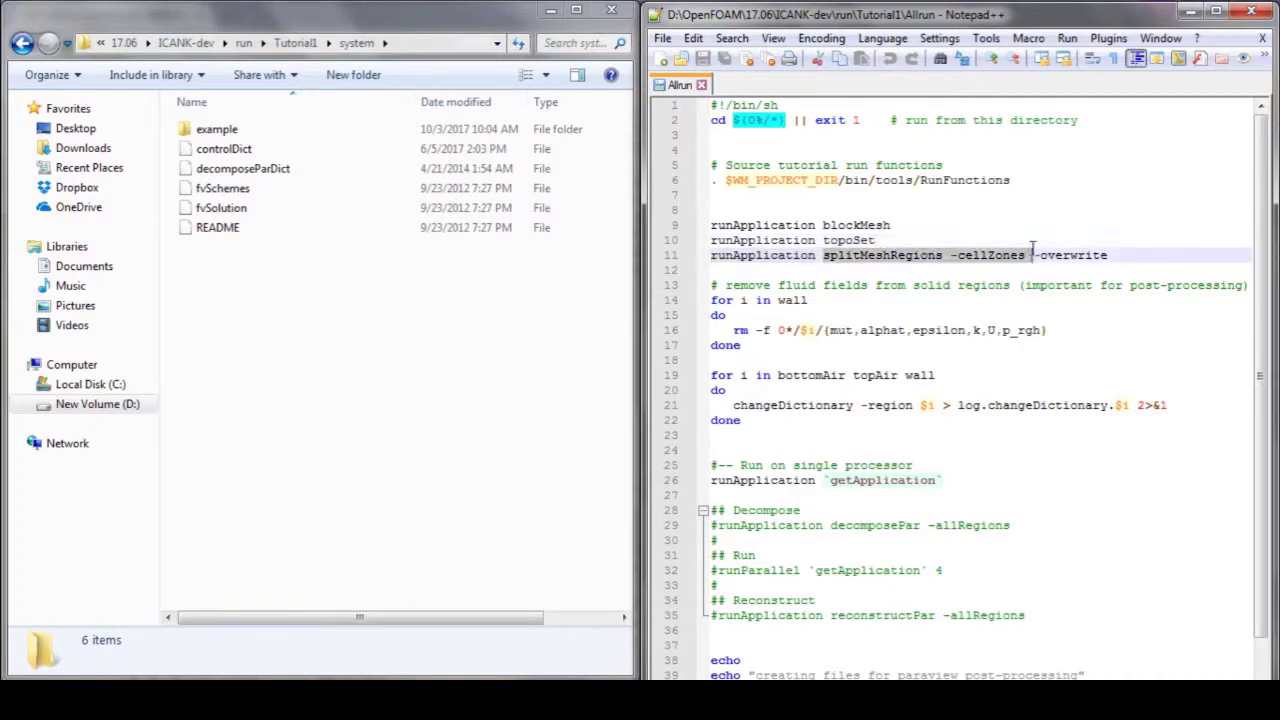
{"action": "left_click", "coordinate": [893, 240]}
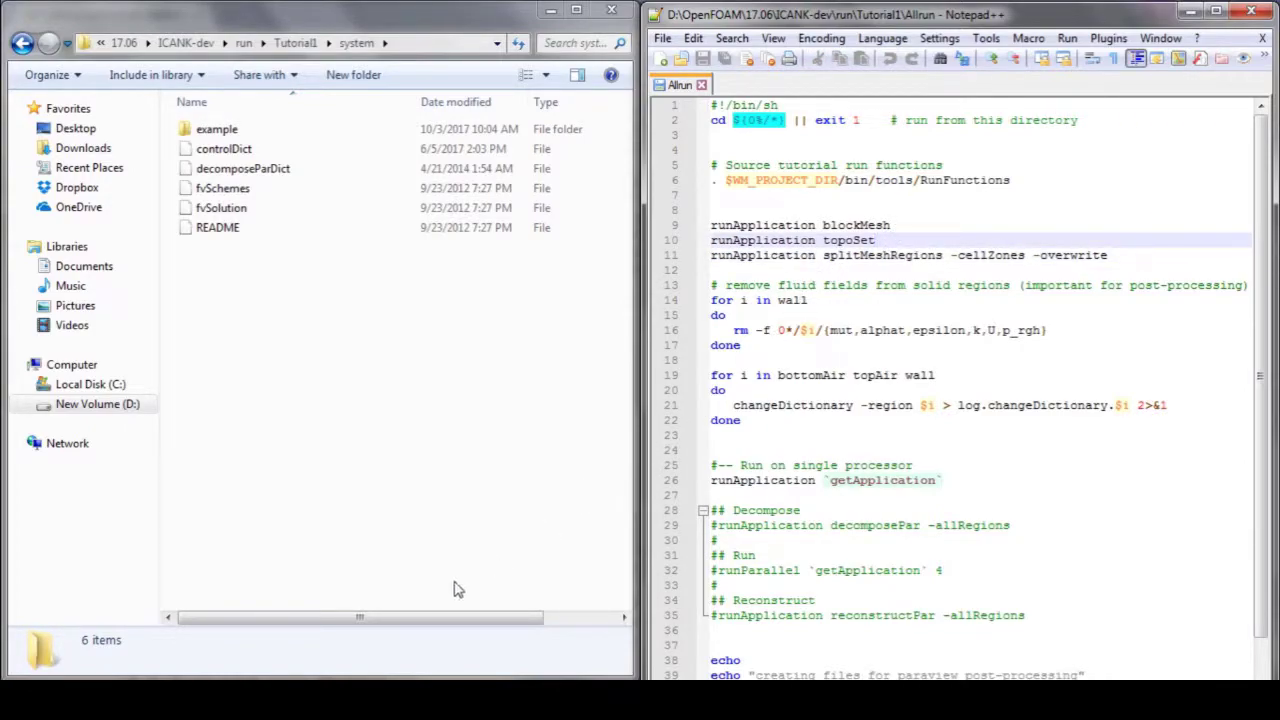
{"action": "mouse_move", "coordinate": [375, 690]}
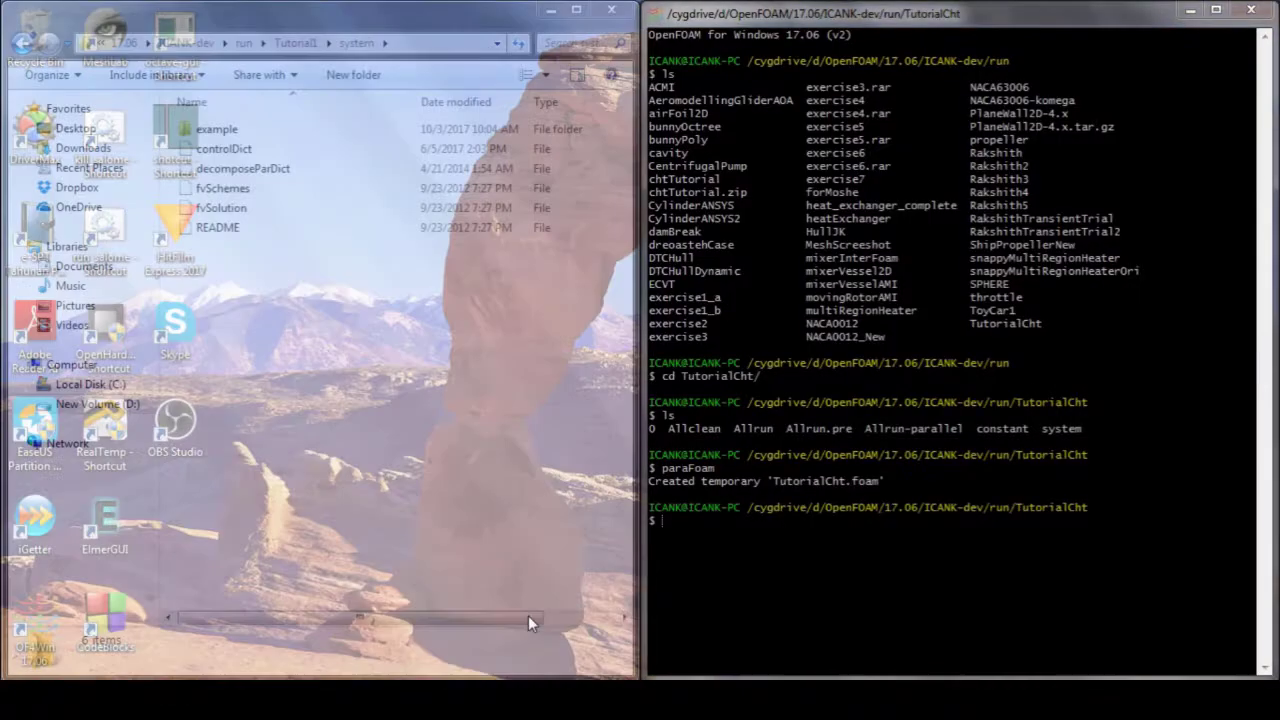
Step: In the terminal, cd up to run and into the Tutorial1 case
{"action": "left_click", "coordinate": [528, 615]}
{"action": "type", "text": "cd ../"}
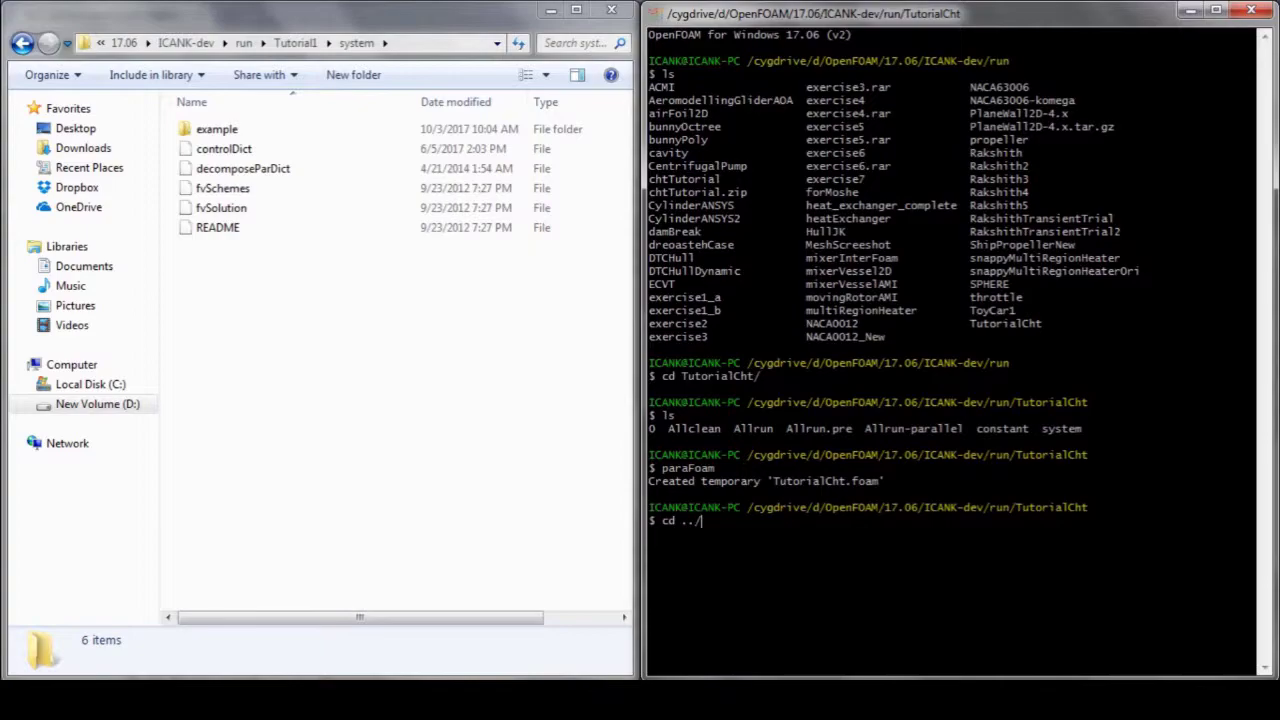
{"action": "key", "text": "Return"}
{"action": "type", "text": "cd T"}
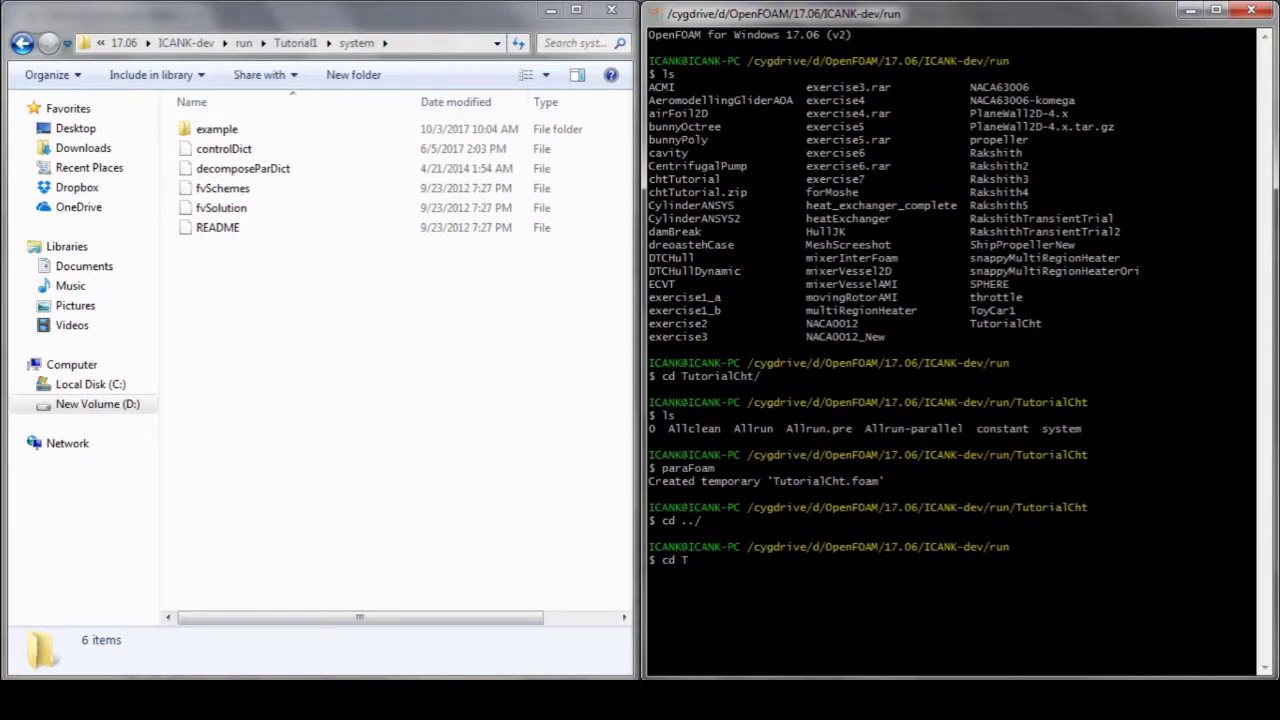
{"action": "type", "text": "u"}
{"action": "key", "text": "Tab"}
{"action": "type", "text": "1"}
{"action": "key", "text": "Tab"}
{"action": "key", "text": "Return"}
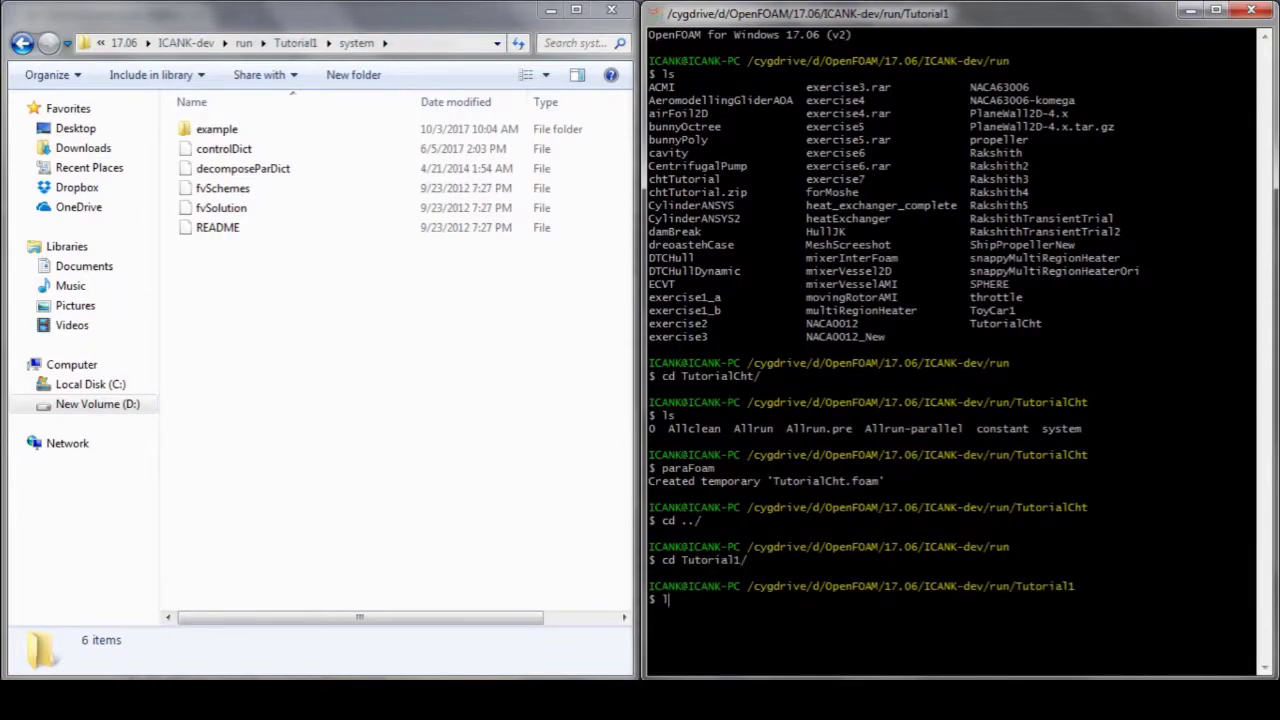
Step: List Tutorial1's contents and confirm solidMesh.unv sits in MESH
{"action": "type", "text": "s"}
{"action": "key", "text": "Return"}
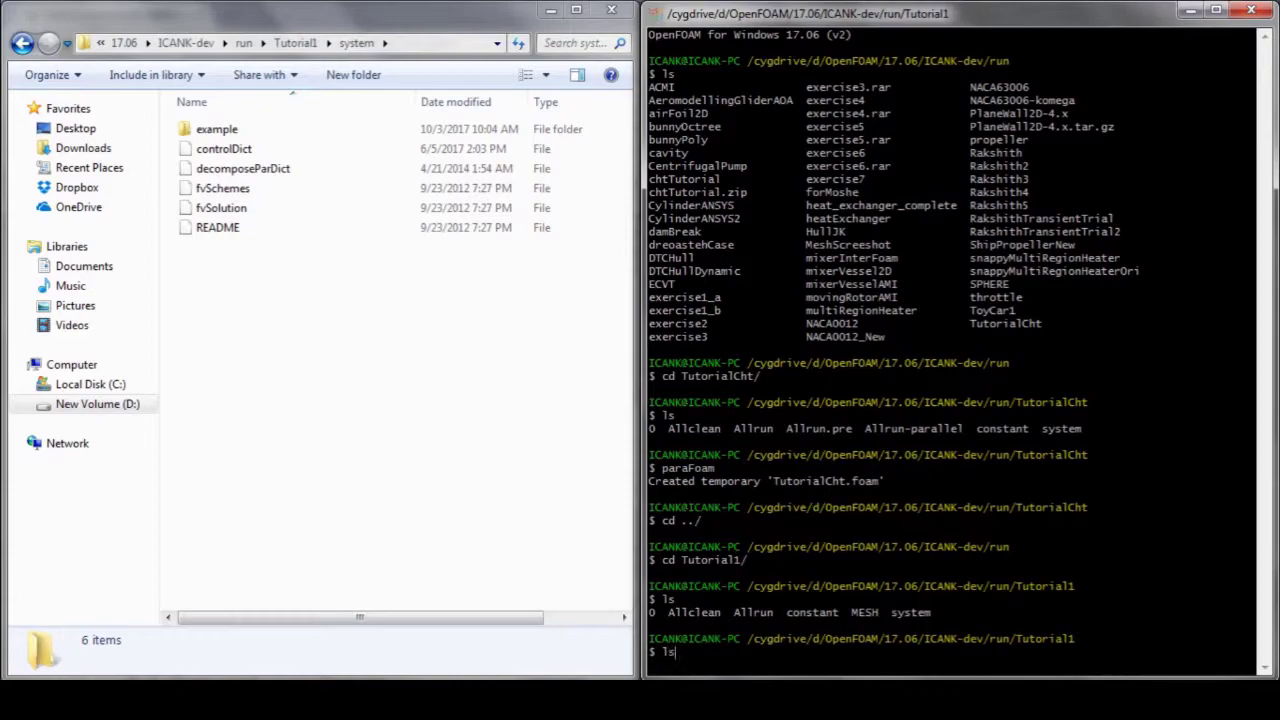
{"action": "key", "text": "Tab"}
{"action": "key", "text": "Return"}
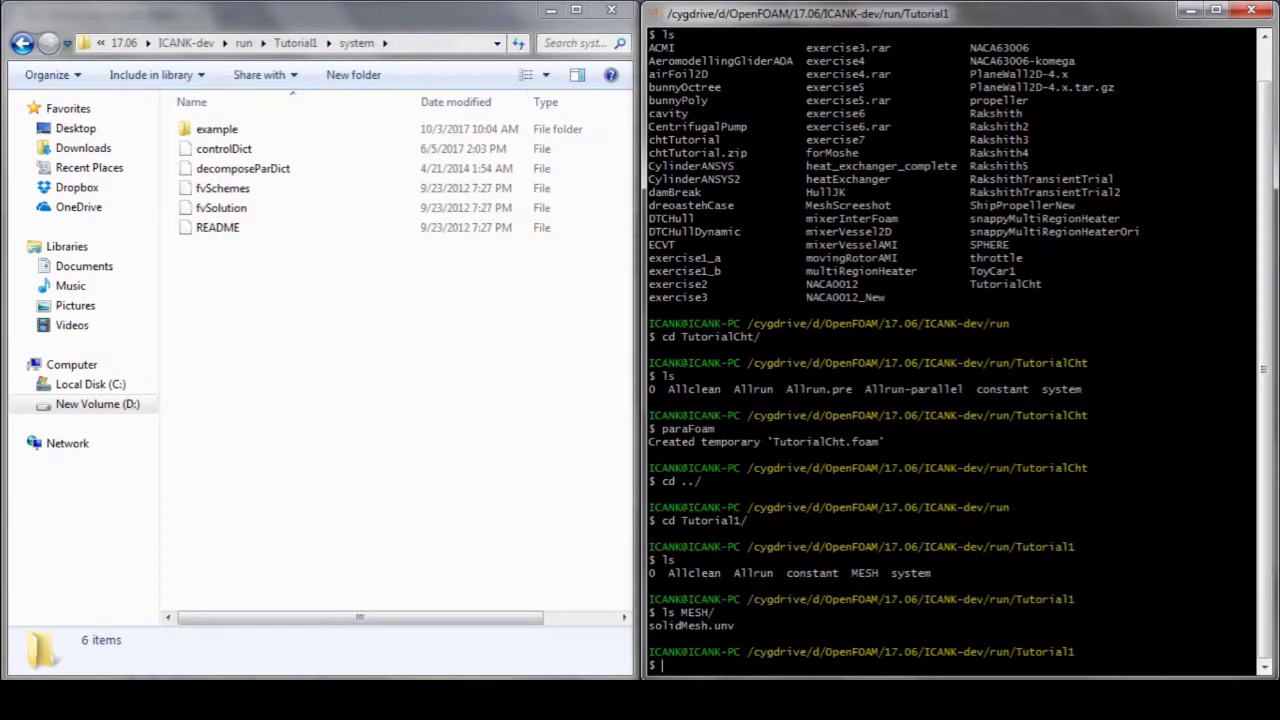
{"action": "type", "text": "ls"}
{"action": "key", "text": "Return"}
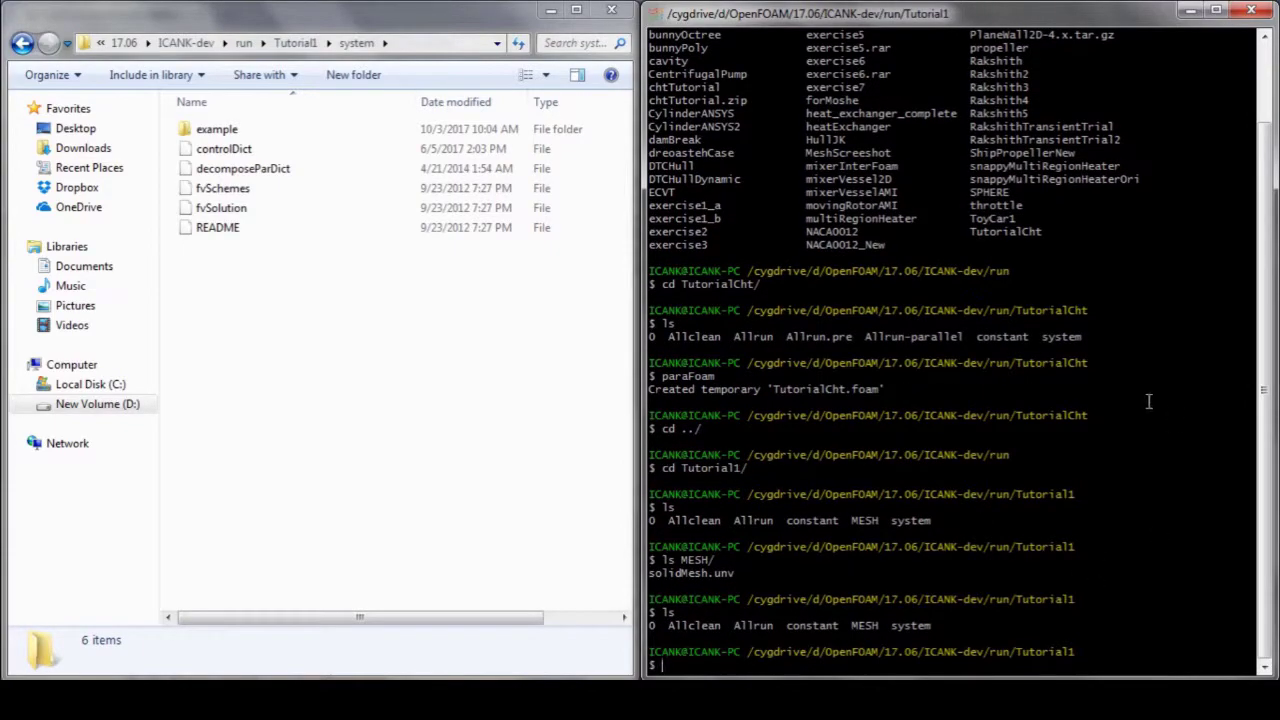
Step: Check the constant folder in Explorer, then return to the terminal
{"action": "left_click", "coordinate": [295, 43]}
{"action": "left_click", "coordinate": [228, 148]}
{"action": "double_click", "coordinate": [228, 148]}
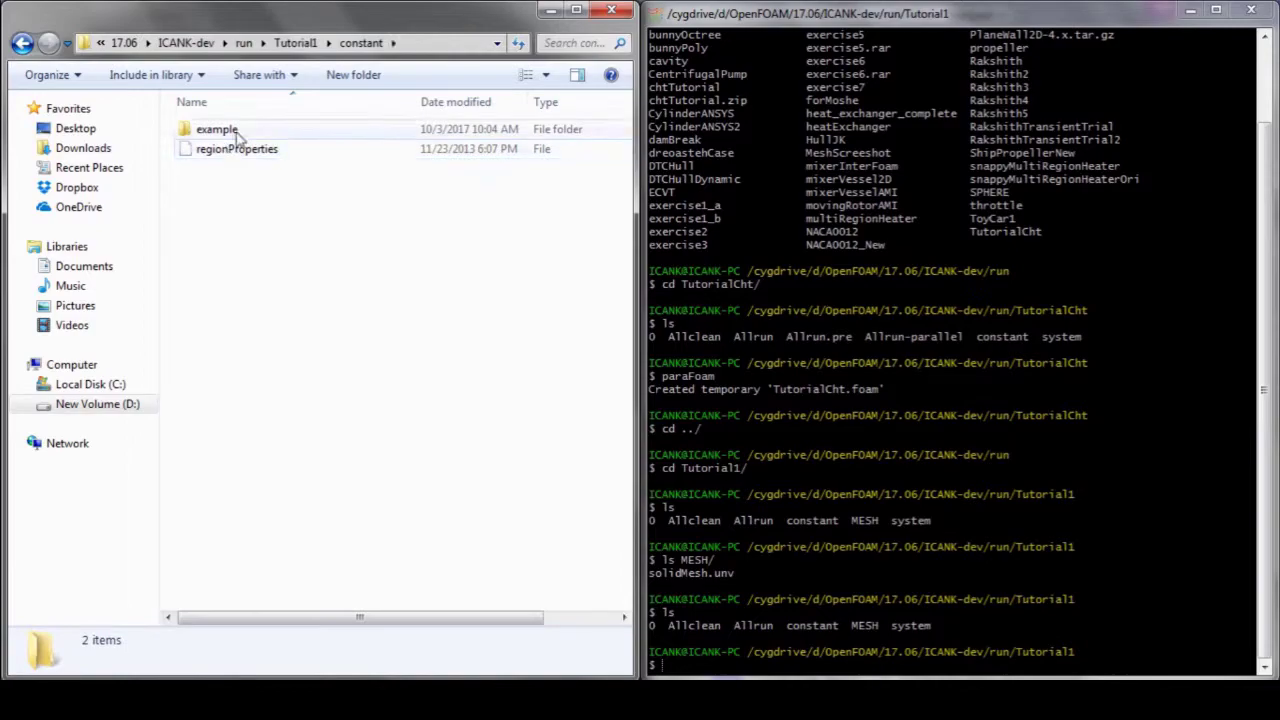
{"action": "left_click", "coordinate": [295, 45]}
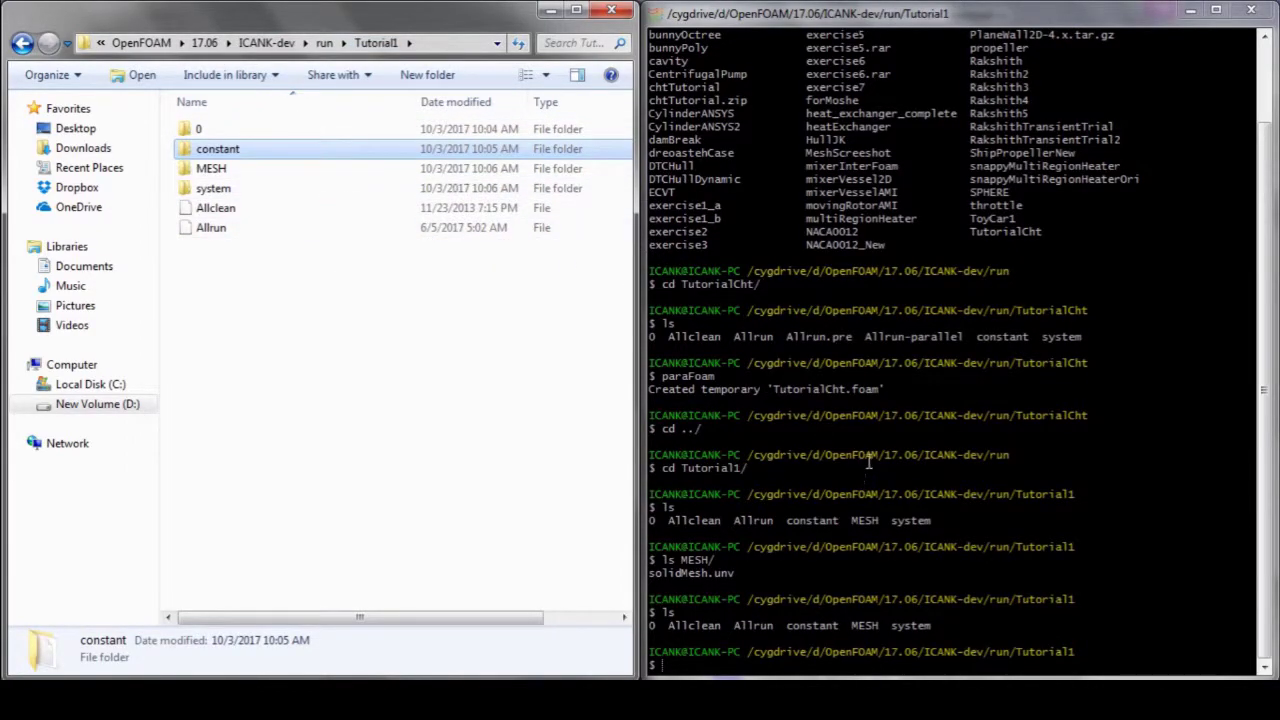
{"action": "left_click", "coordinate": [876, 598]}
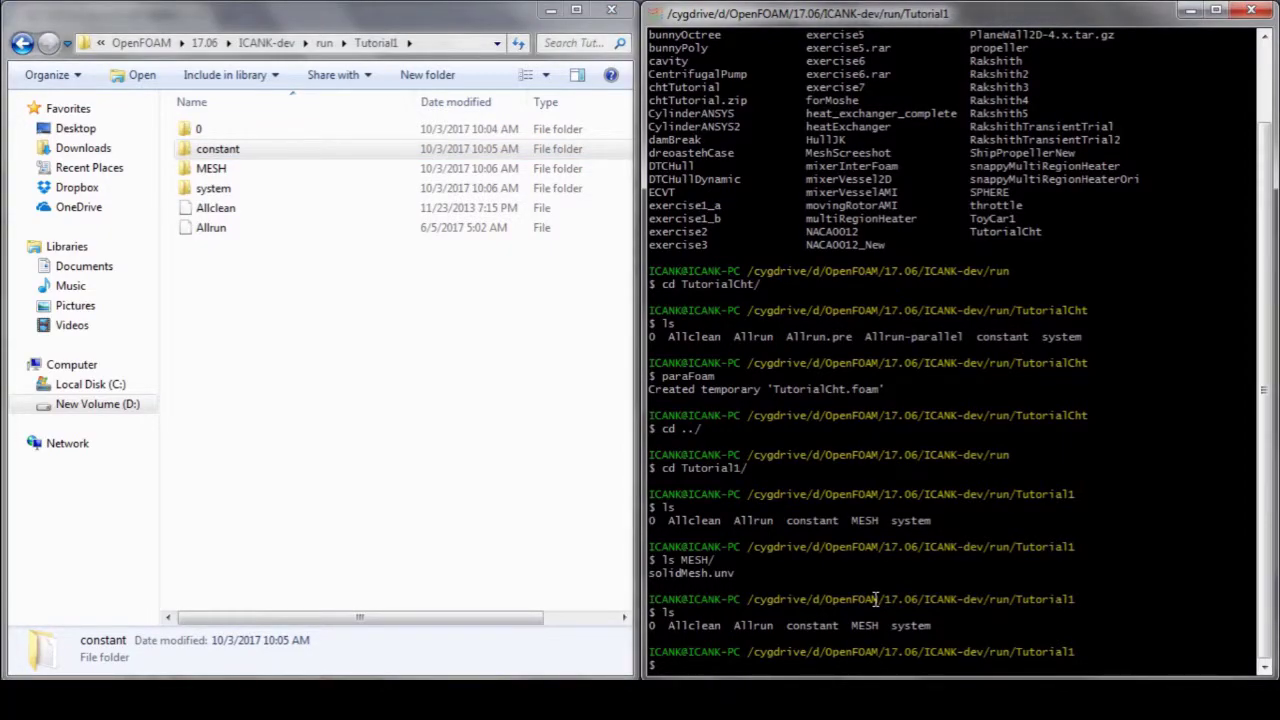
Step: Convert MESH/solidMesh.unv with ideasUnvToFoam.exe, then enter checkMesh.exe
{"action": "type", "text": "ideas"}
{"action": "key", "text": "Tab"}
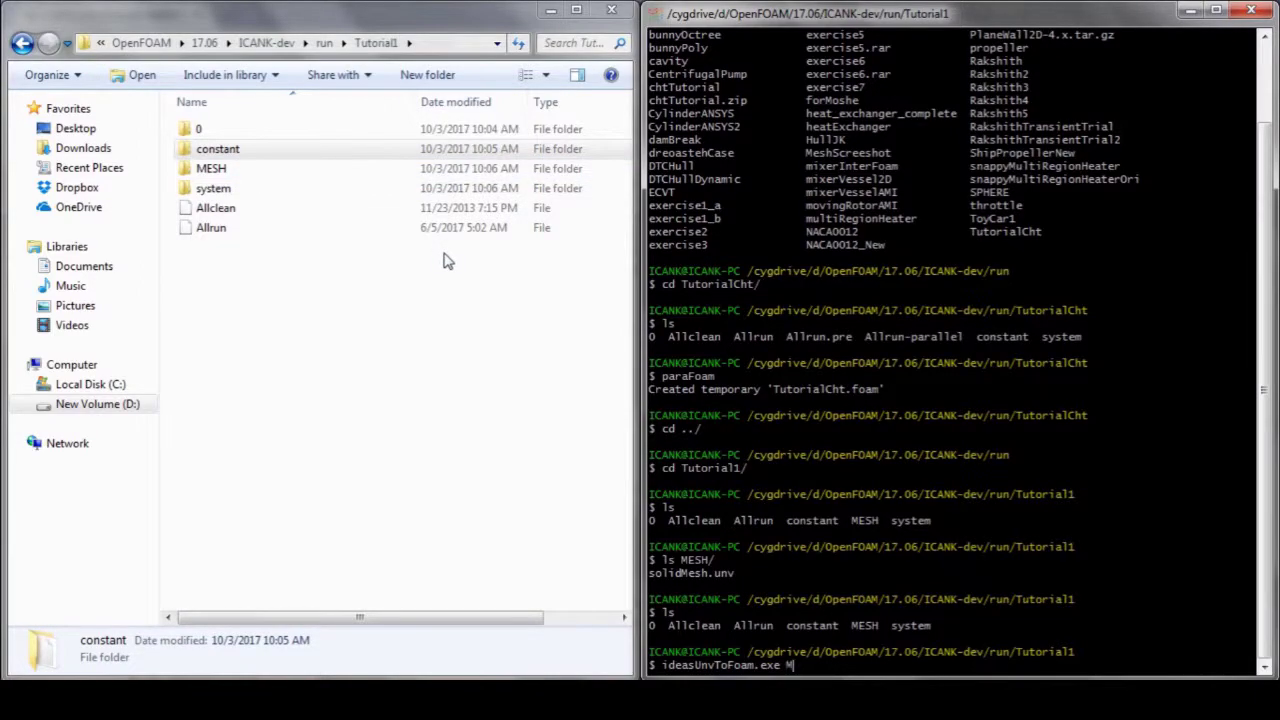
{"action": "key", "text": "Tab"}
{"action": "key", "text": "Tab"}
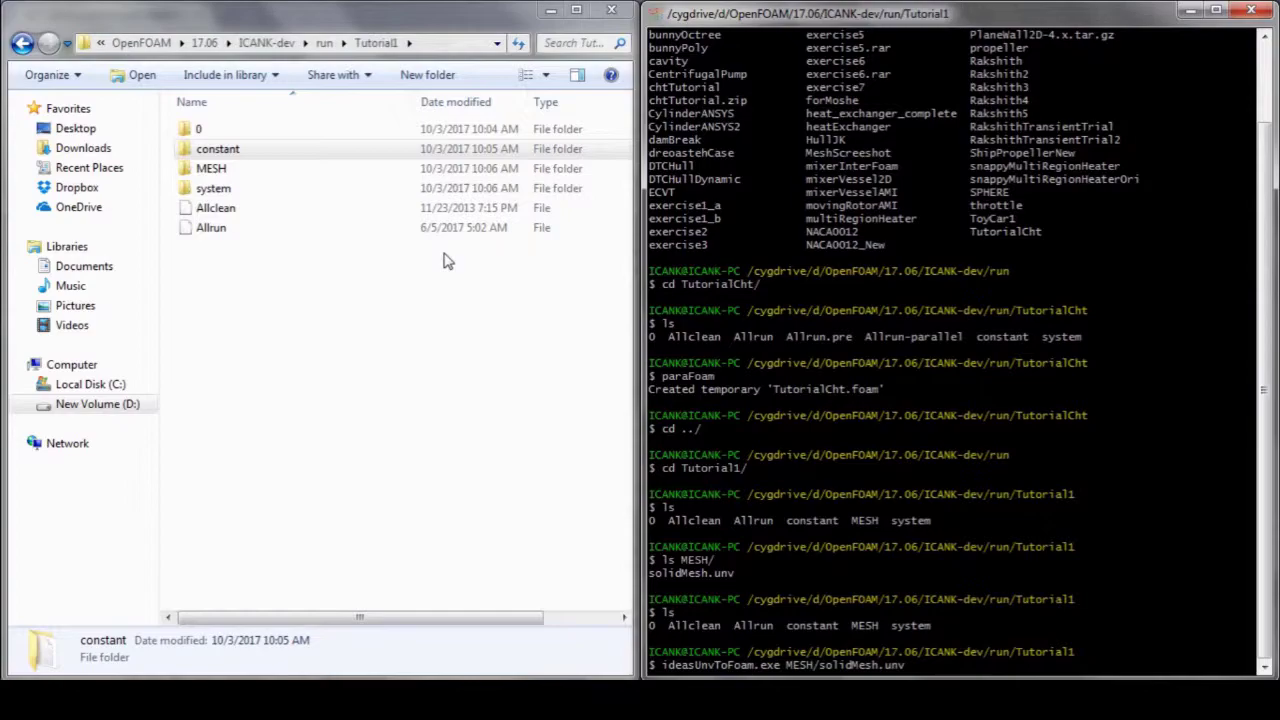
{"action": "key", "text": "Return"}
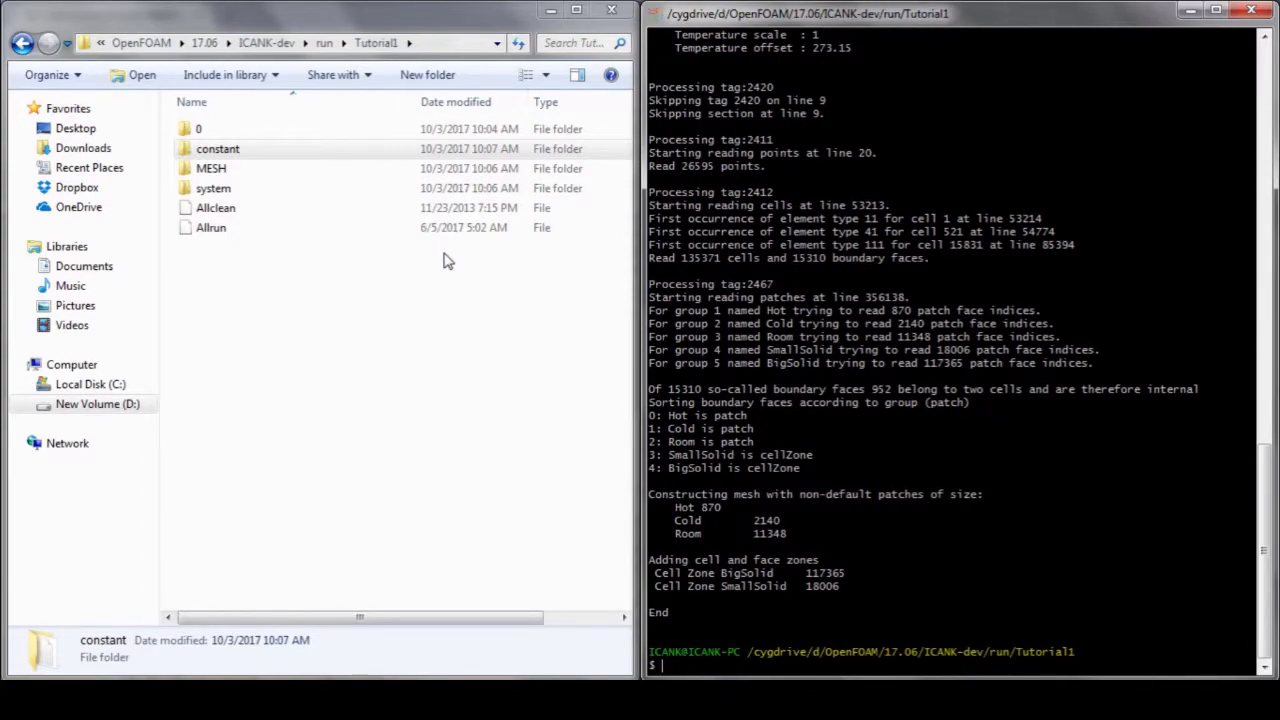
{"action": "type", "text": "checkM"}
{"action": "type", "text": "esh.exe"}
Step: Run checkMesh.exe and view the new constant/polyMesh files in Explorer
{"action": "key", "text": "Return"}
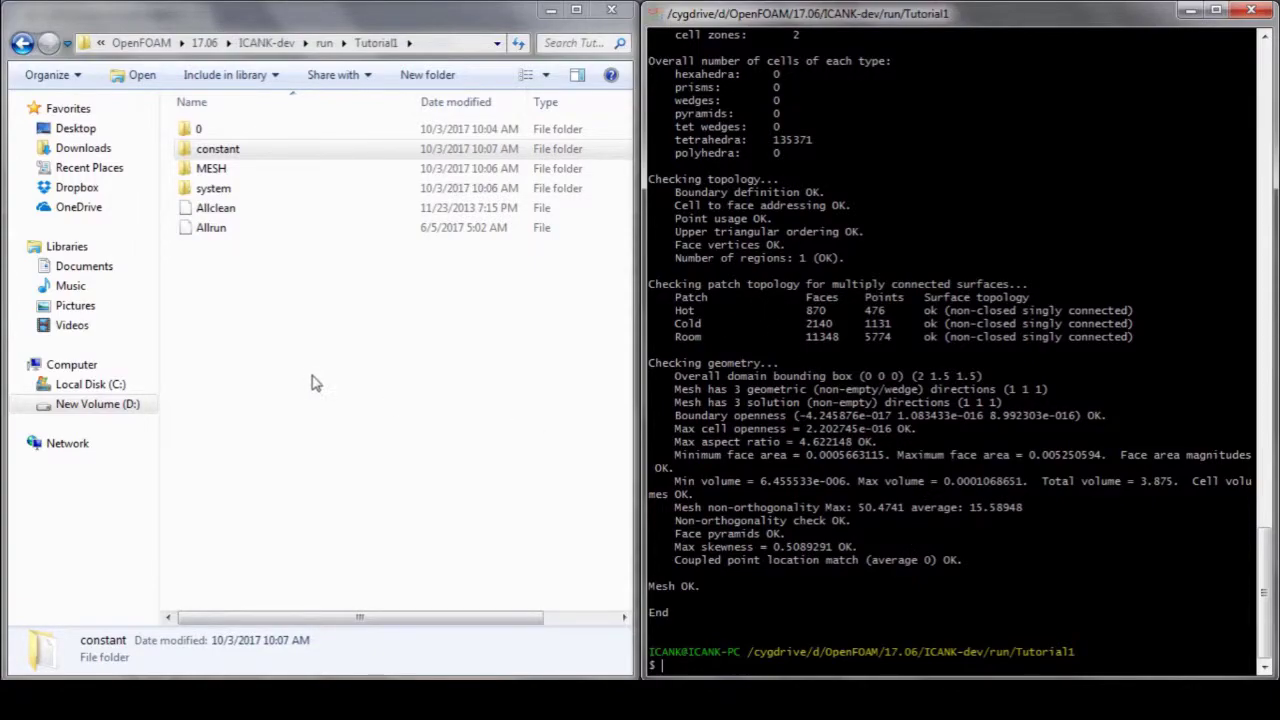
{"action": "double_click", "coordinate": [258, 150]}
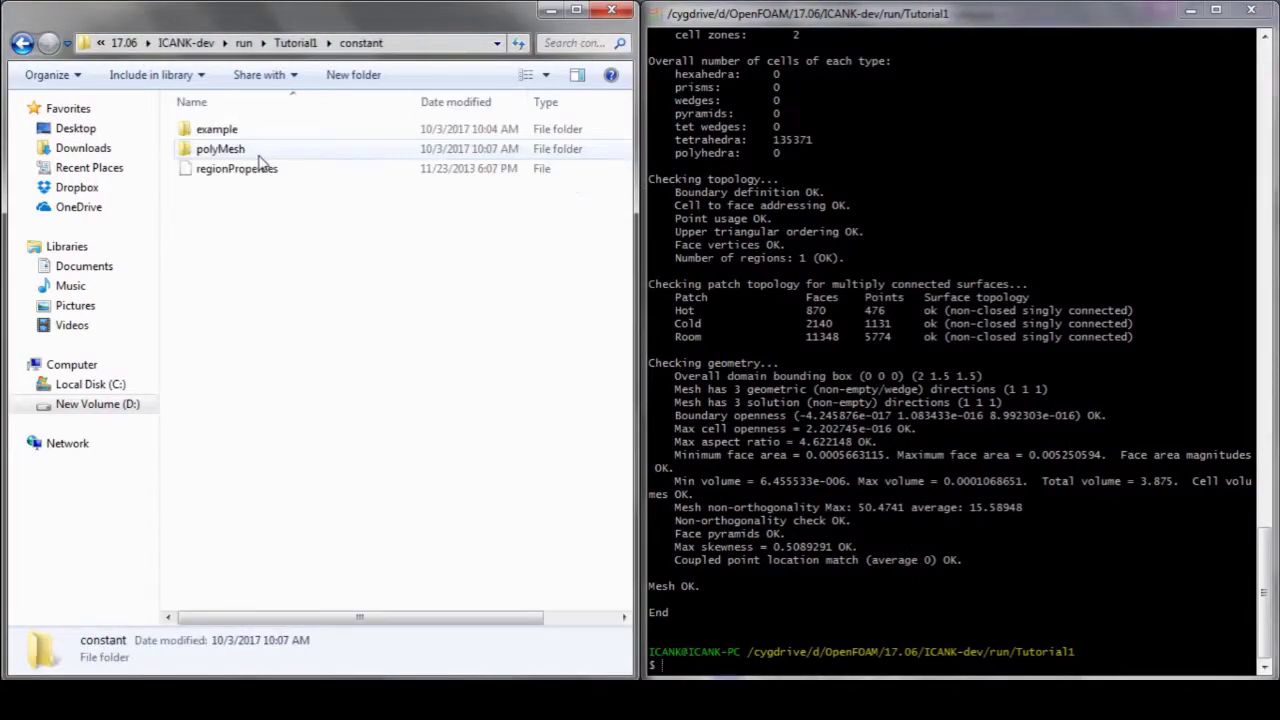
{"action": "left_click", "coordinate": [245, 150]}
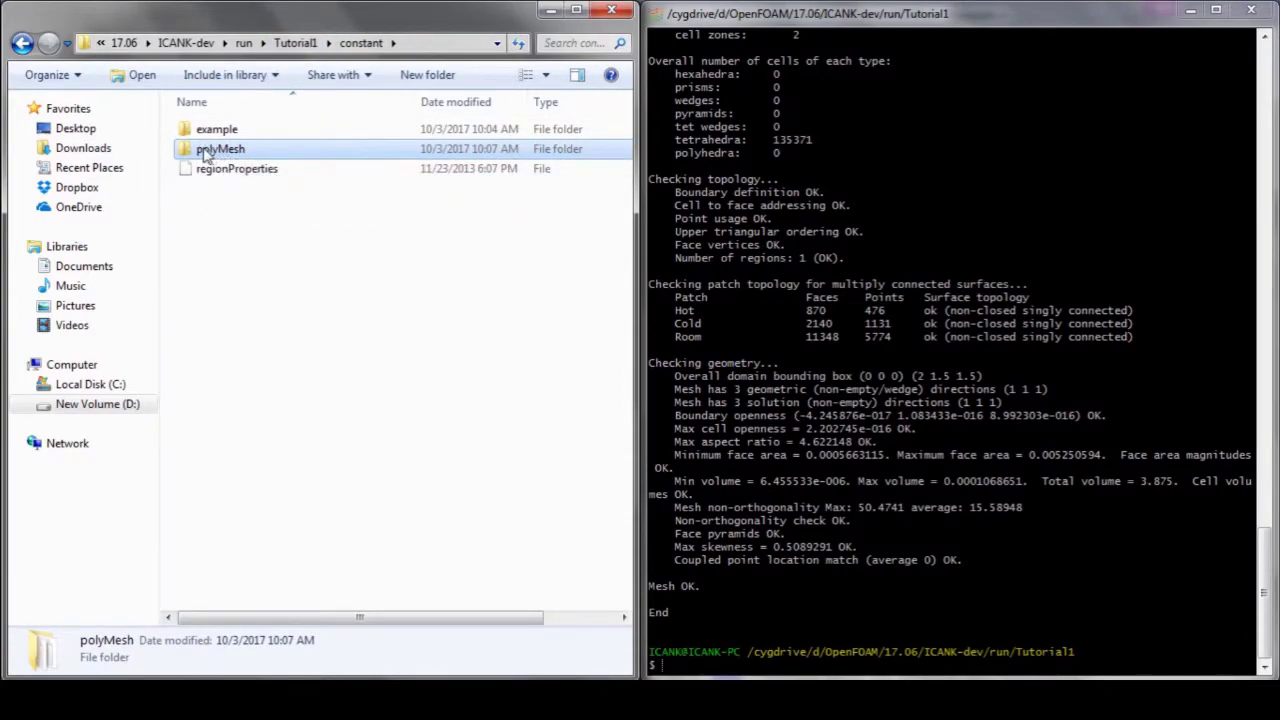
{"action": "double_click", "coordinate": [213, 150]}
Step: Open the polyMesh boundary file in Notepad++, review its Hot, Cold and Room patches, then close it
{"action": "left_click", "coordinate": [211, 130]}
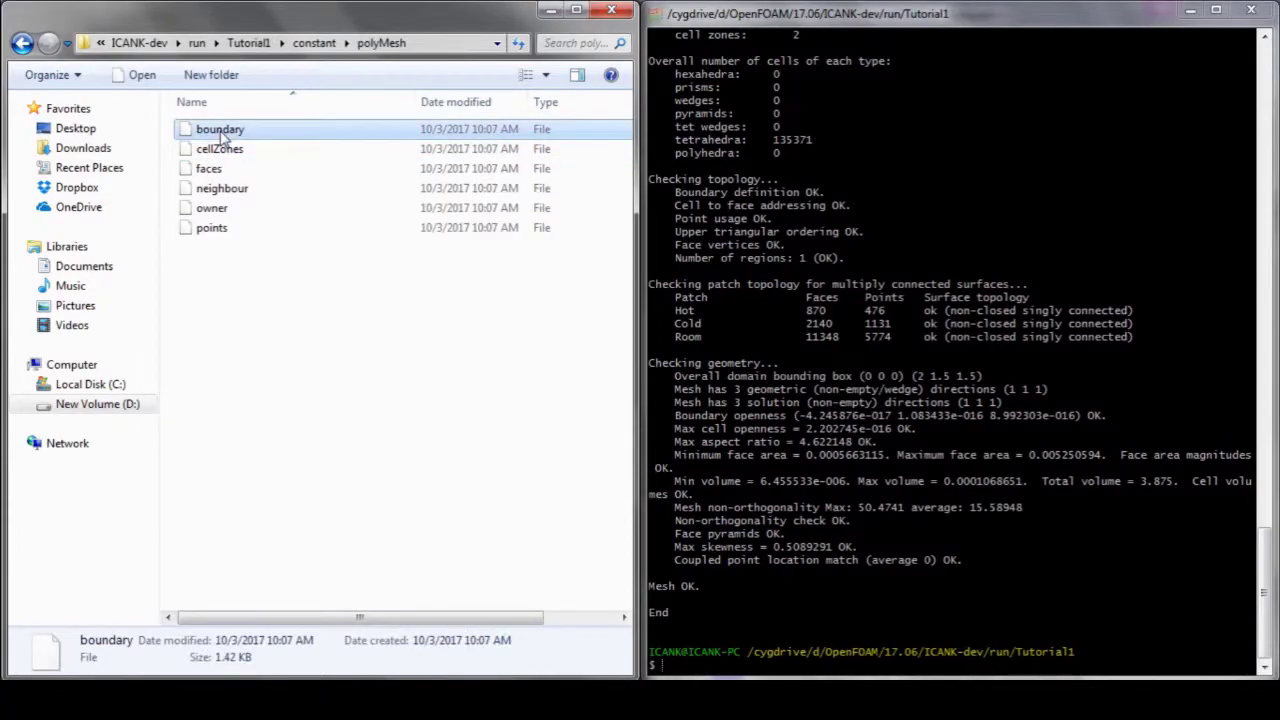
{"action": "right_click", "coordinate": [218, 131]}
{"action": "left_click", "coordinate": [290, 205]}
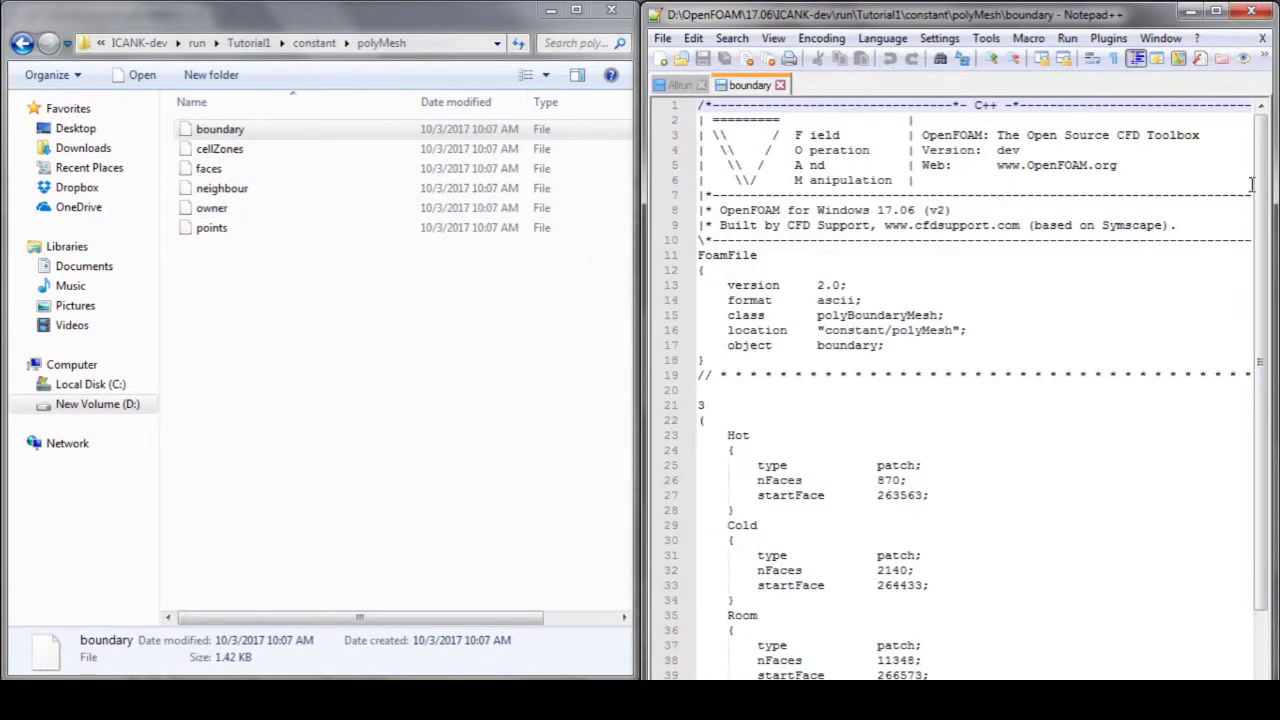
{"action": "left_click_drag", "start_coordinate": [1262, 182], "coordinate": [1265, 342]}
{"action": "left_click", "coordinate": [696, 450]}
{"action": "left_click", "coordinate": [700, 555]}
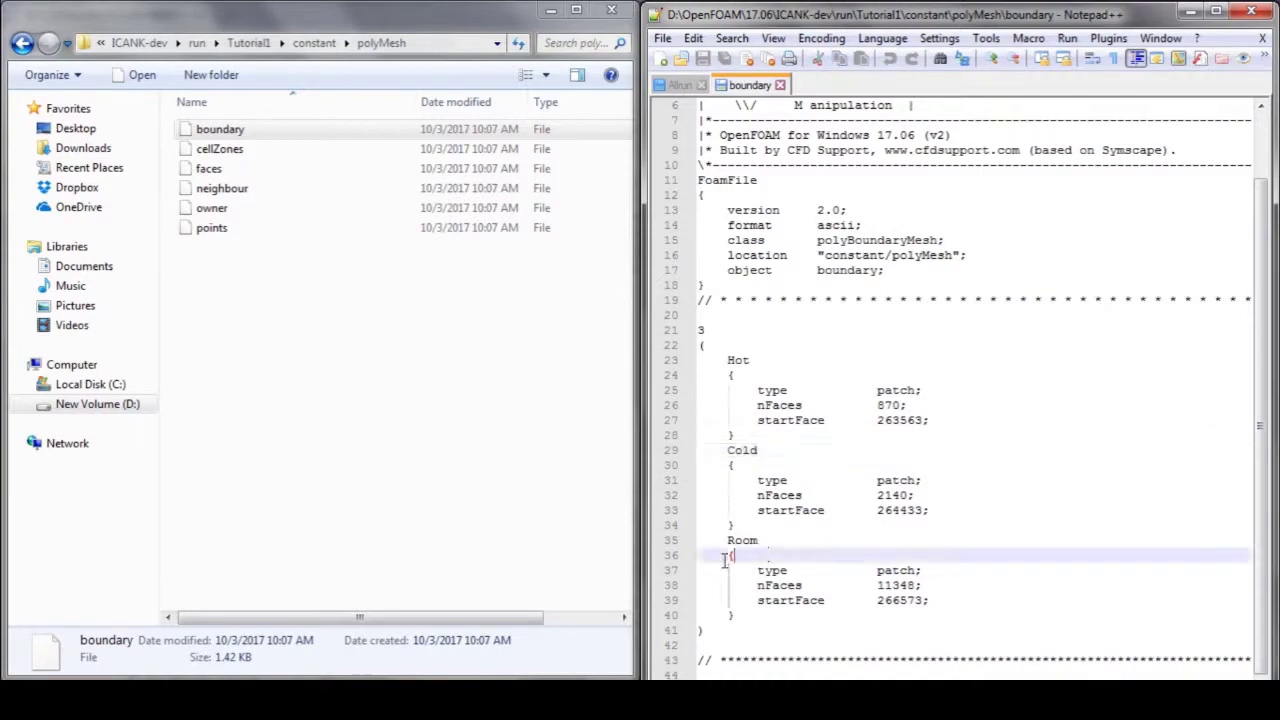
{"action": "left_click", "coordinate": [1262, 40]}
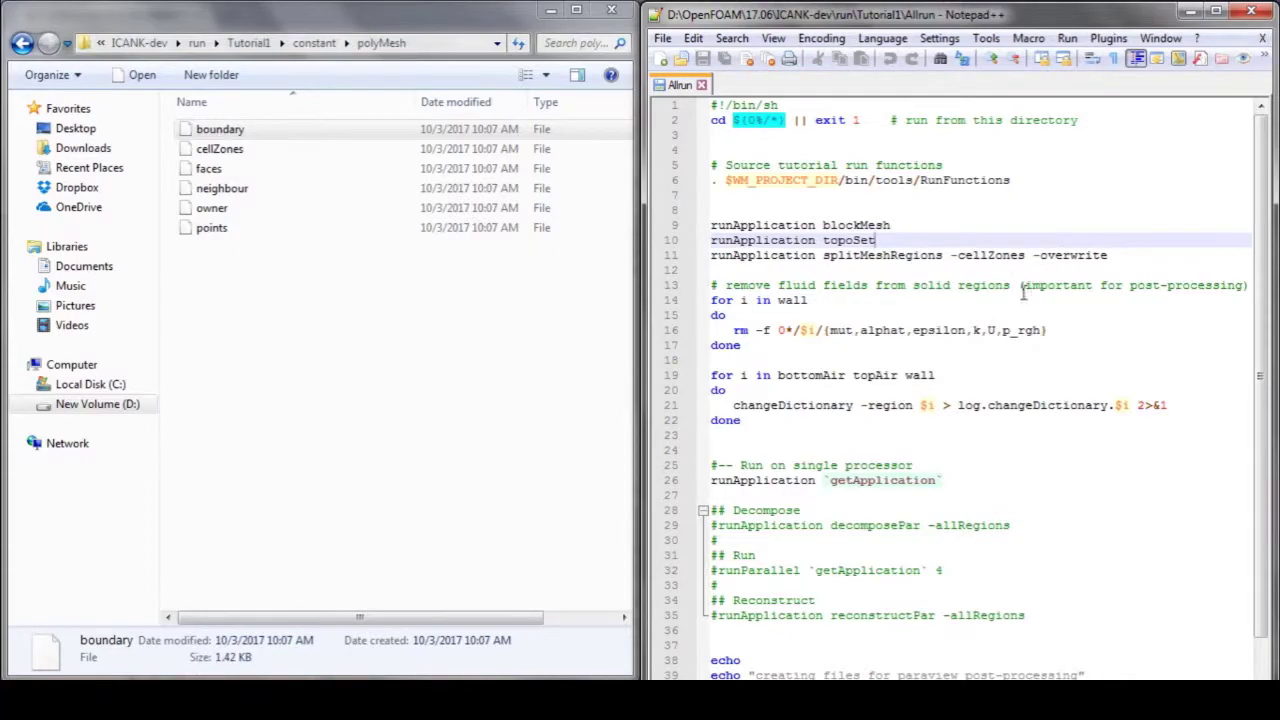
Step: Delete the blockMesh and topoSet lines and copy the earlier ideasUnvToFoam command from the terminal
{"action": "left_click_drag", "start_coordinate": [890, 240], "coordinate": [672, 218]}
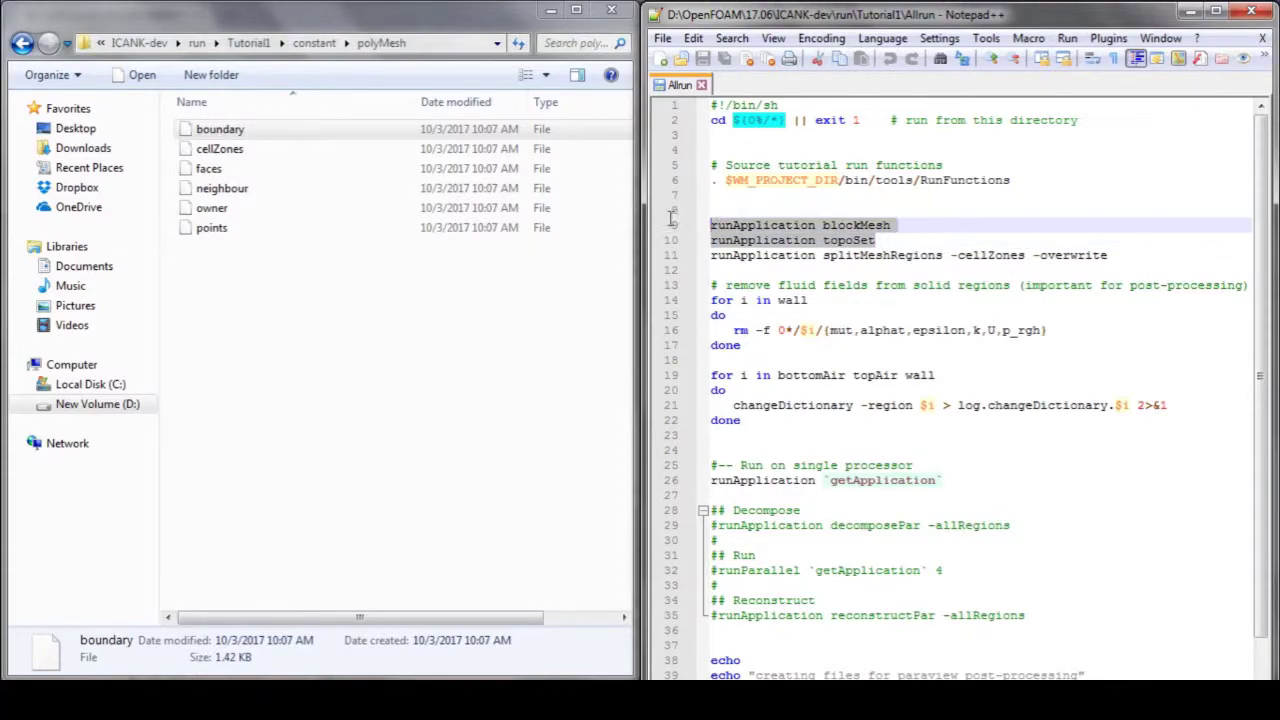
{"action": "key", "text": "Delete"}
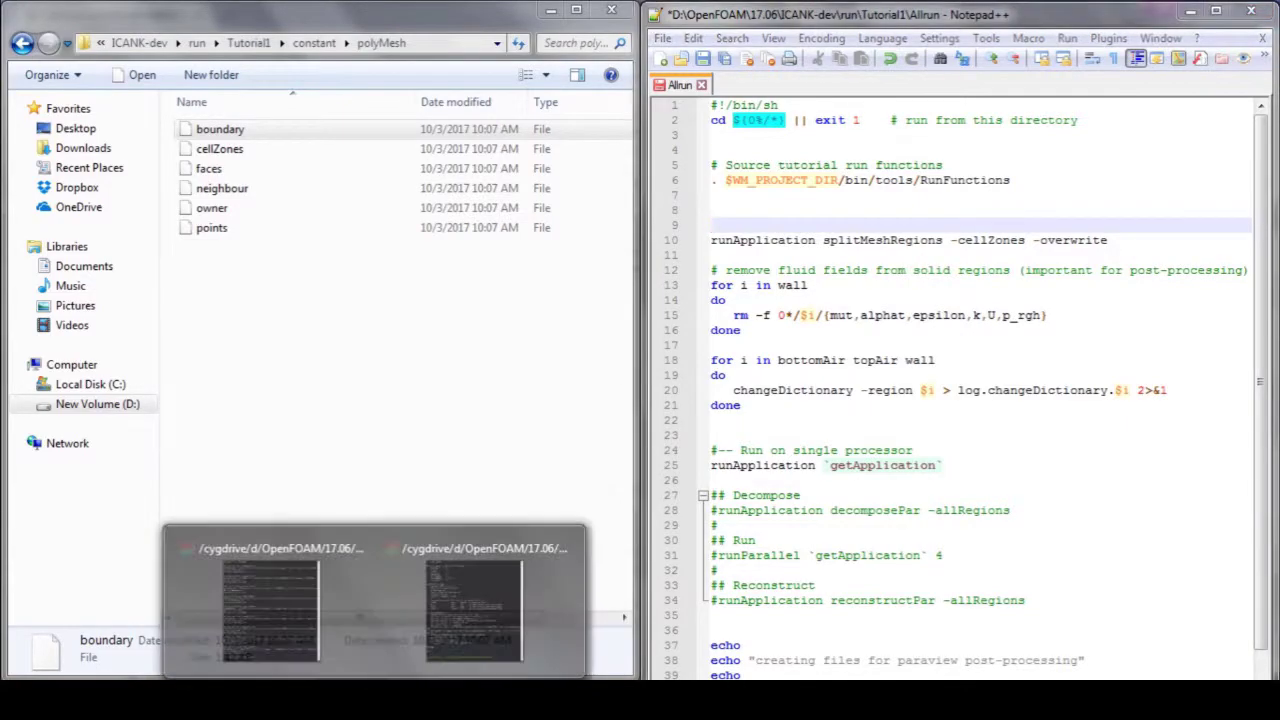
{"action": "left_click", "coordinate": [479, 651]}
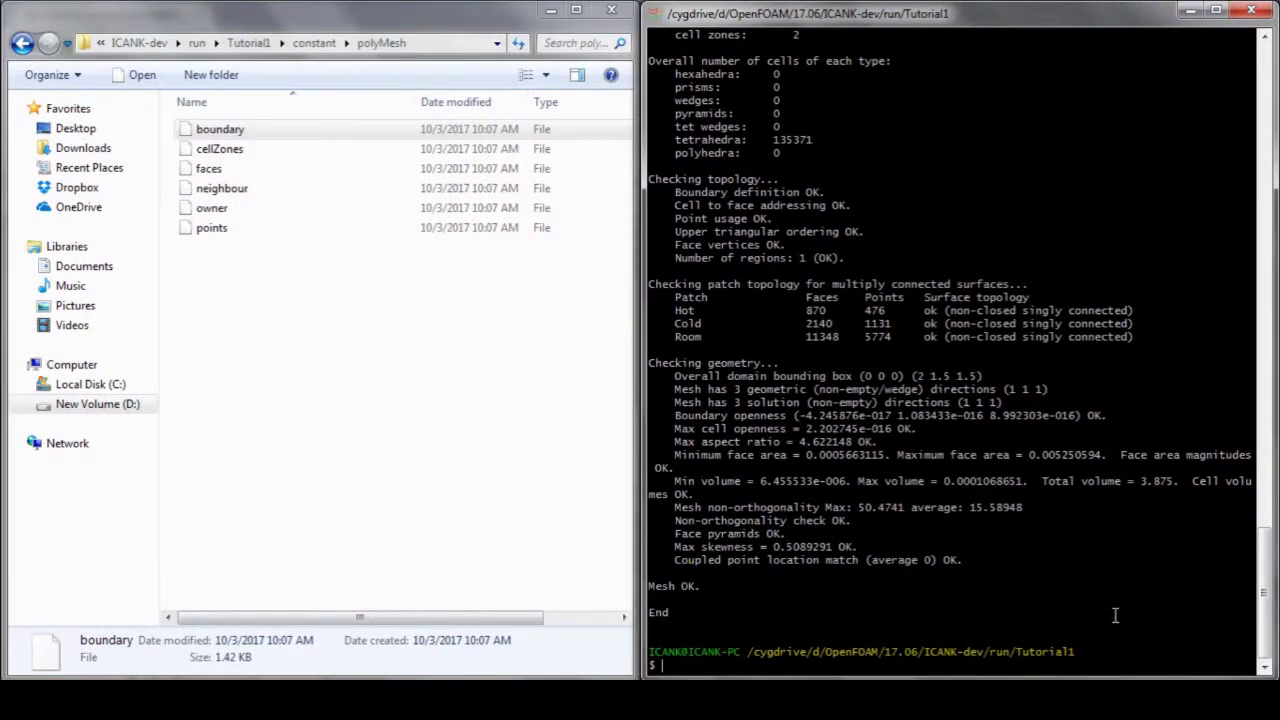
{"action": "left_click_drag", "start_coordinate": [1265, 582], "coordinate": [1265, 196]}
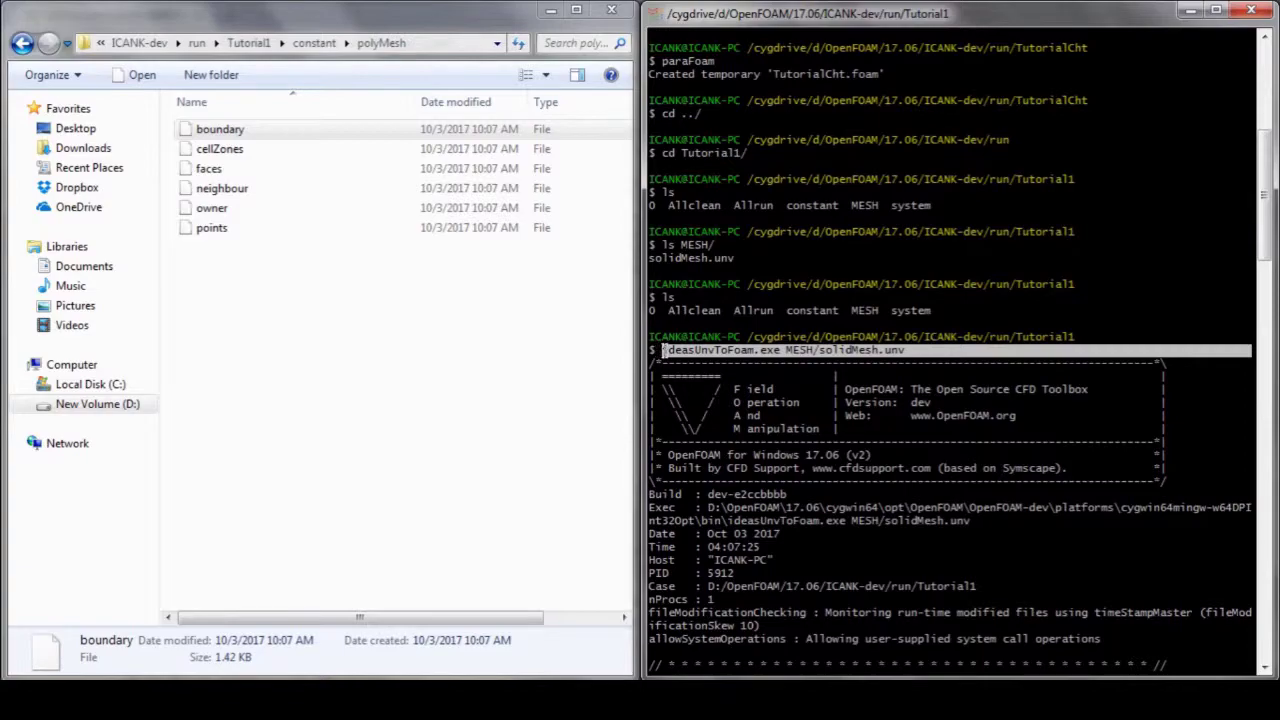
{"action": "key", "text": "ctrl+c"}
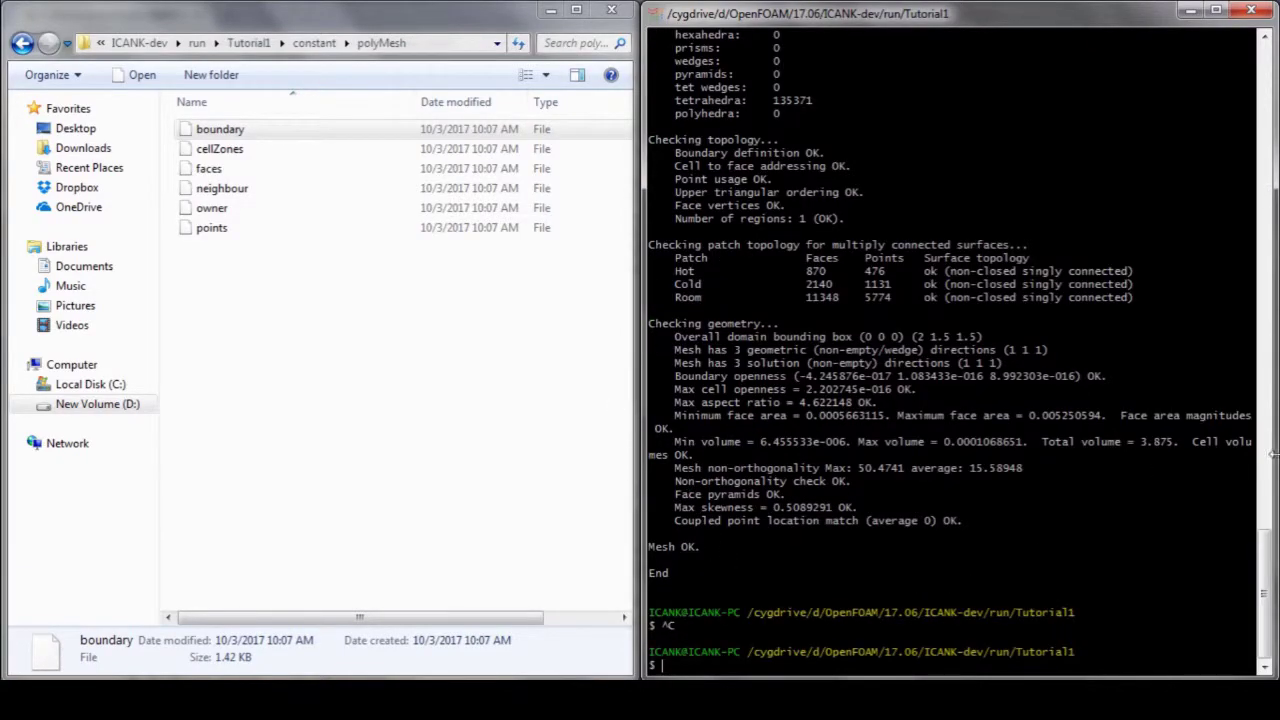
{"action": "left_click_drag", "start_coordinate": [1259, 543], "coordinate": [1270, 148]}
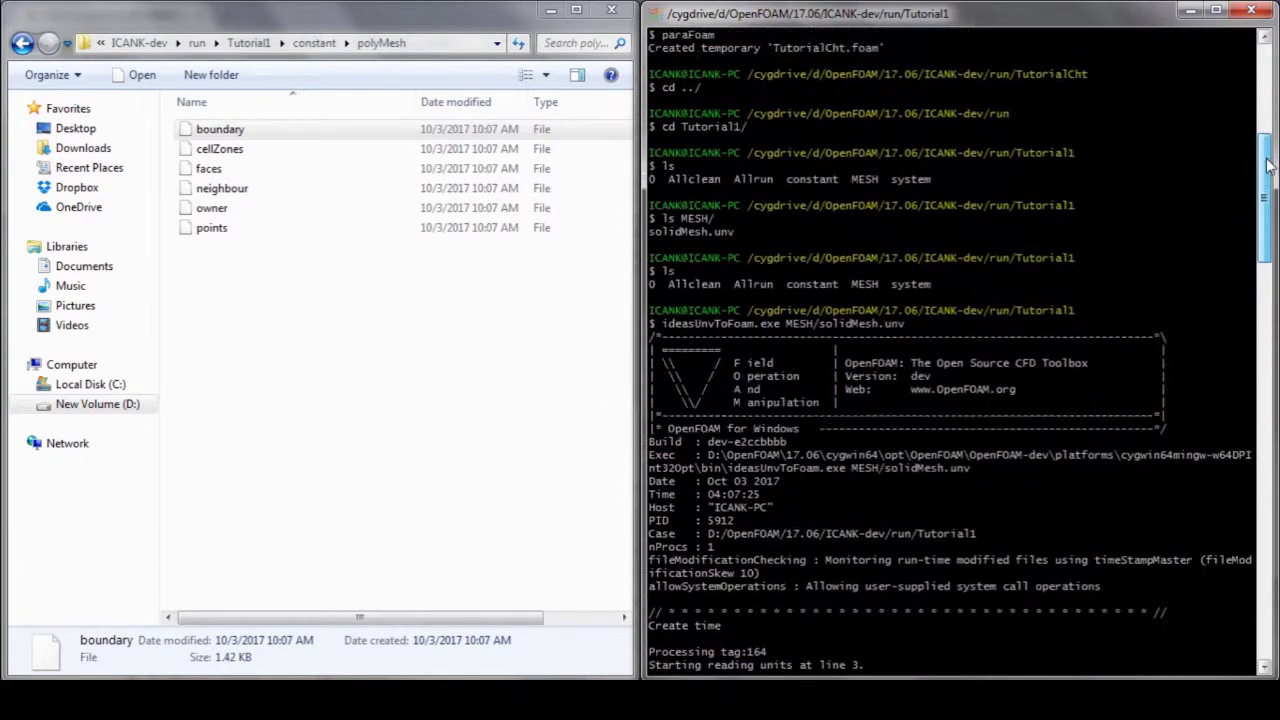
{"action": "left_click_drag", "start_coordinate": [1250, 391], "coordinate": [664, 391]}
{"action": "right_click", "coordinate": [664, 389]}
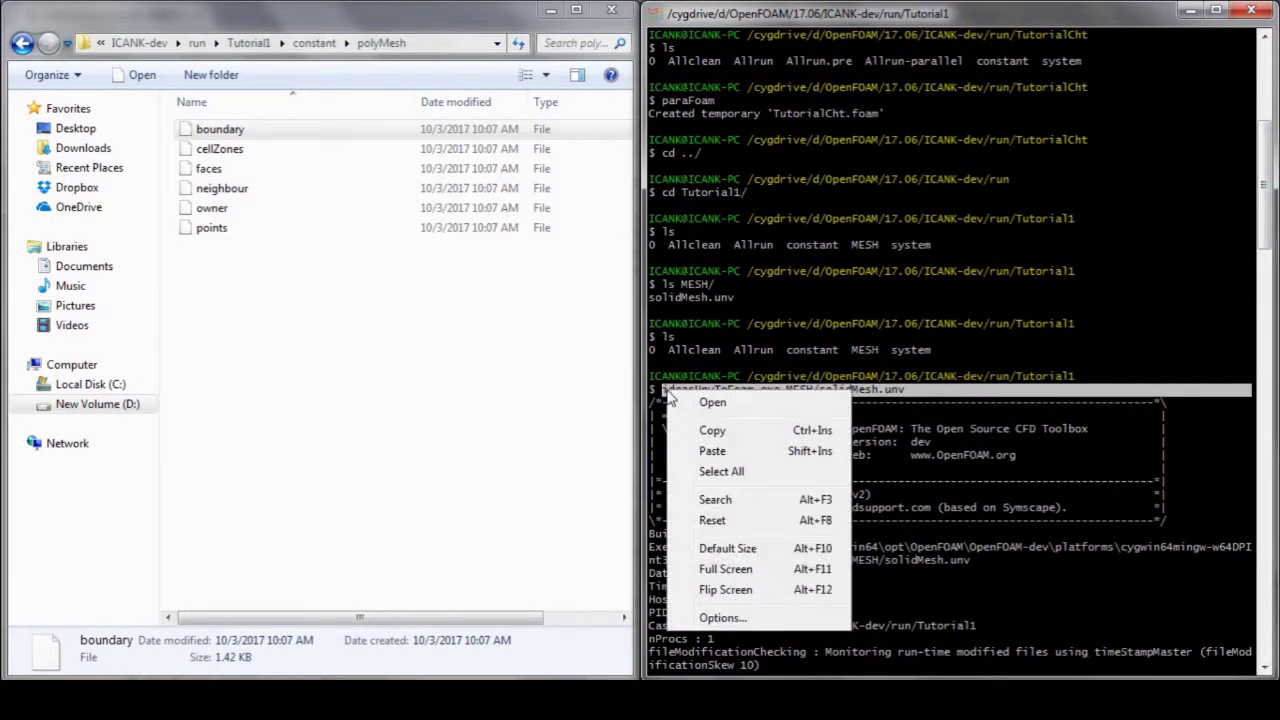
{"action": "left_click", "coordinate": [705, 429]}
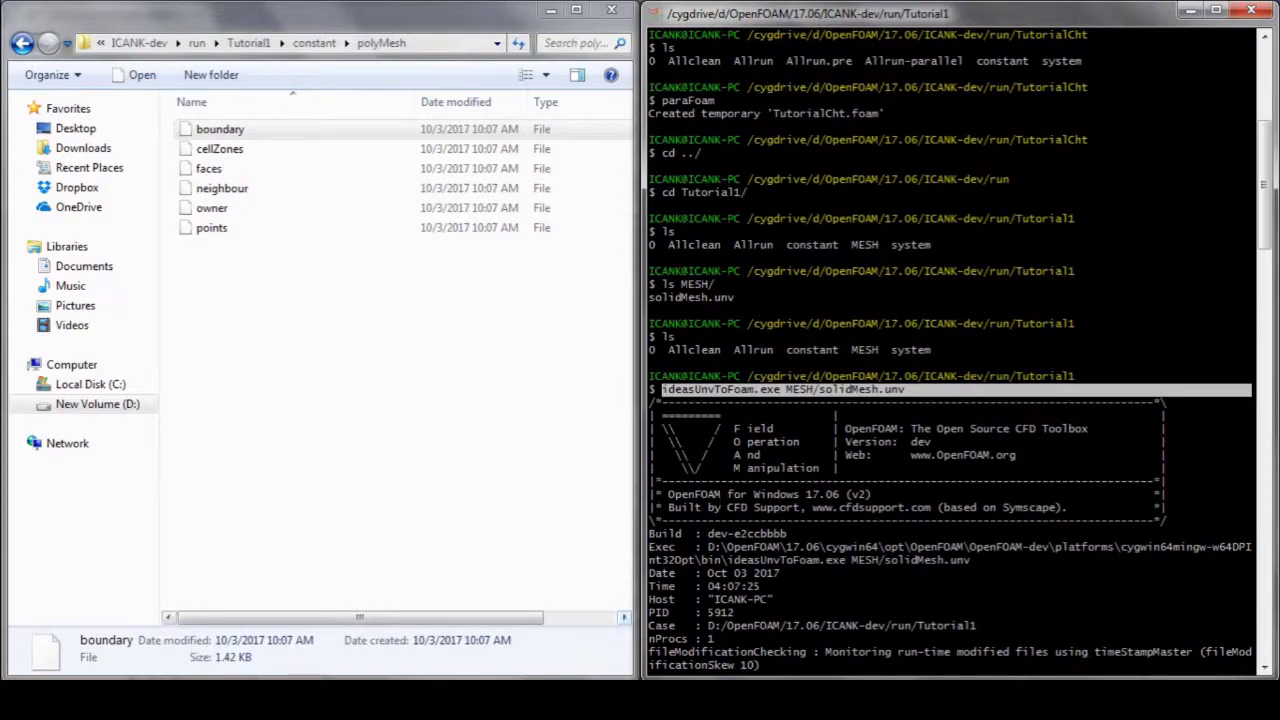
{"action": "mouse_move", "coordinate": [375, 690]}
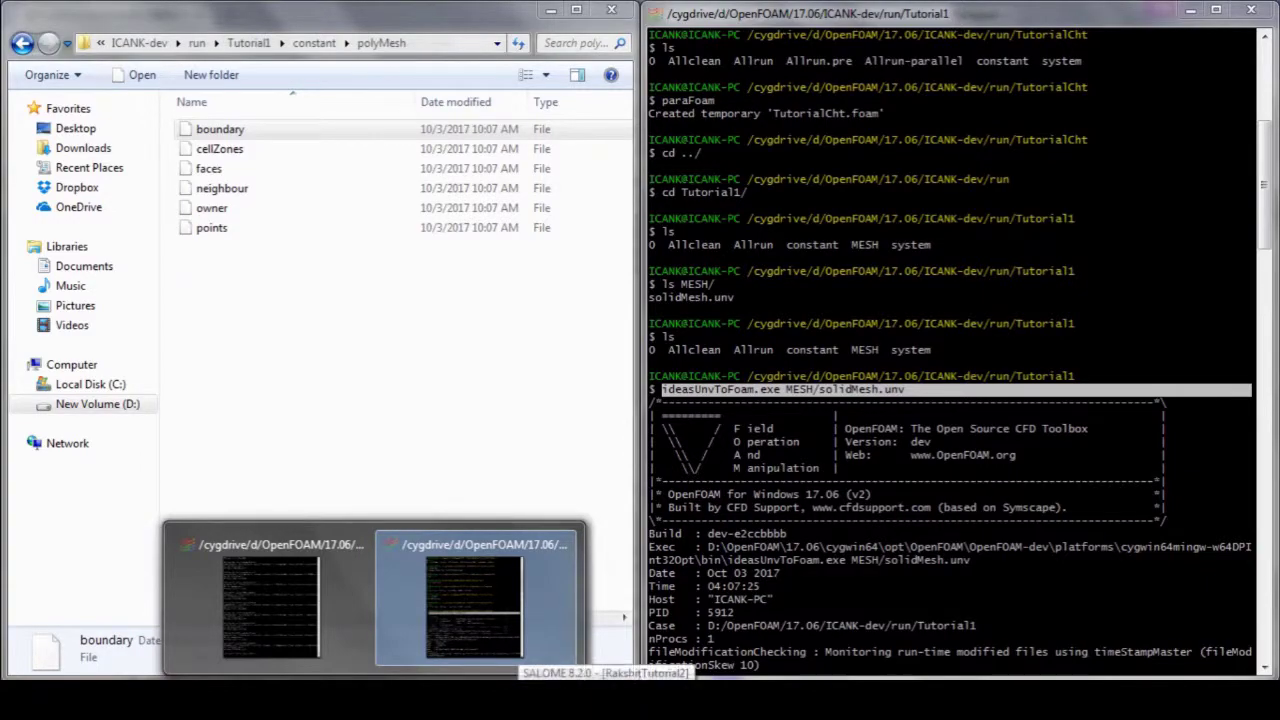
Step: Paste the ideasUnvToFoam MESH/solidMesh.unv command into Allrun, pipe it to tee log.ideasUnvToFoam, and save
{"action": "left_click", "coordinate": [650, 700]}
{"action": "key", "text": "ctrl+v"}
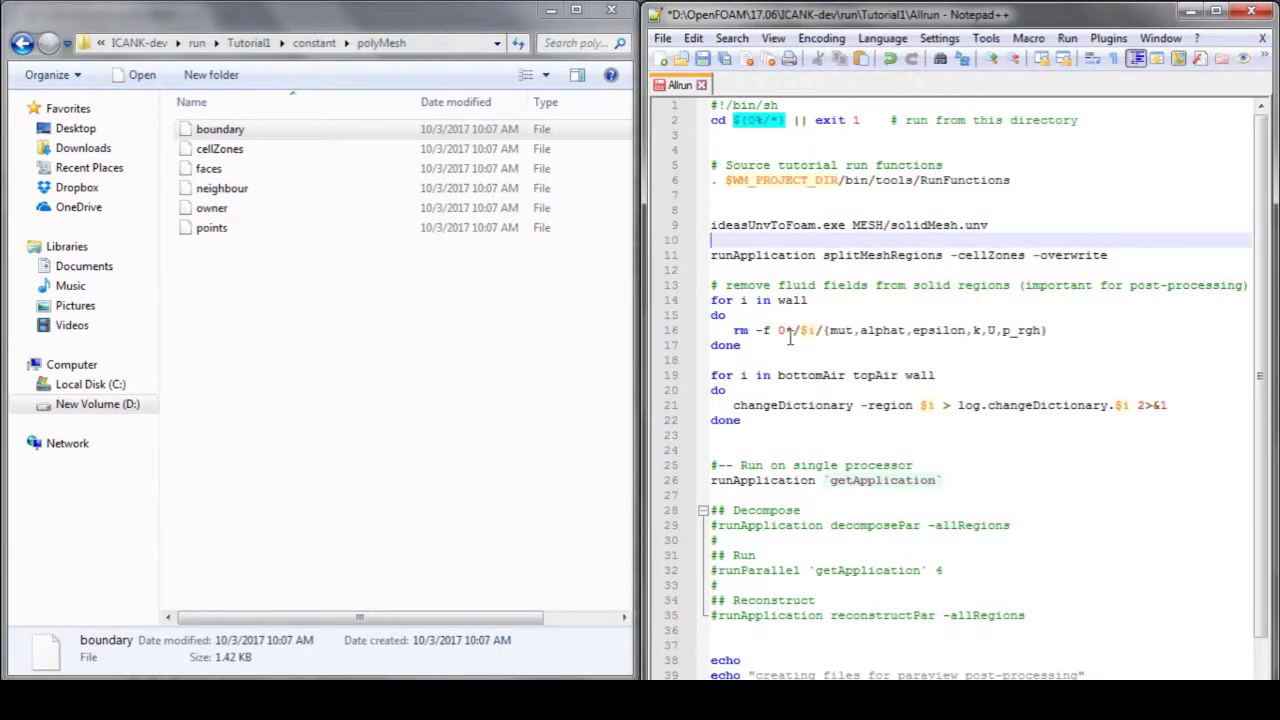
{"action": "key", "text": "BackSpace"}
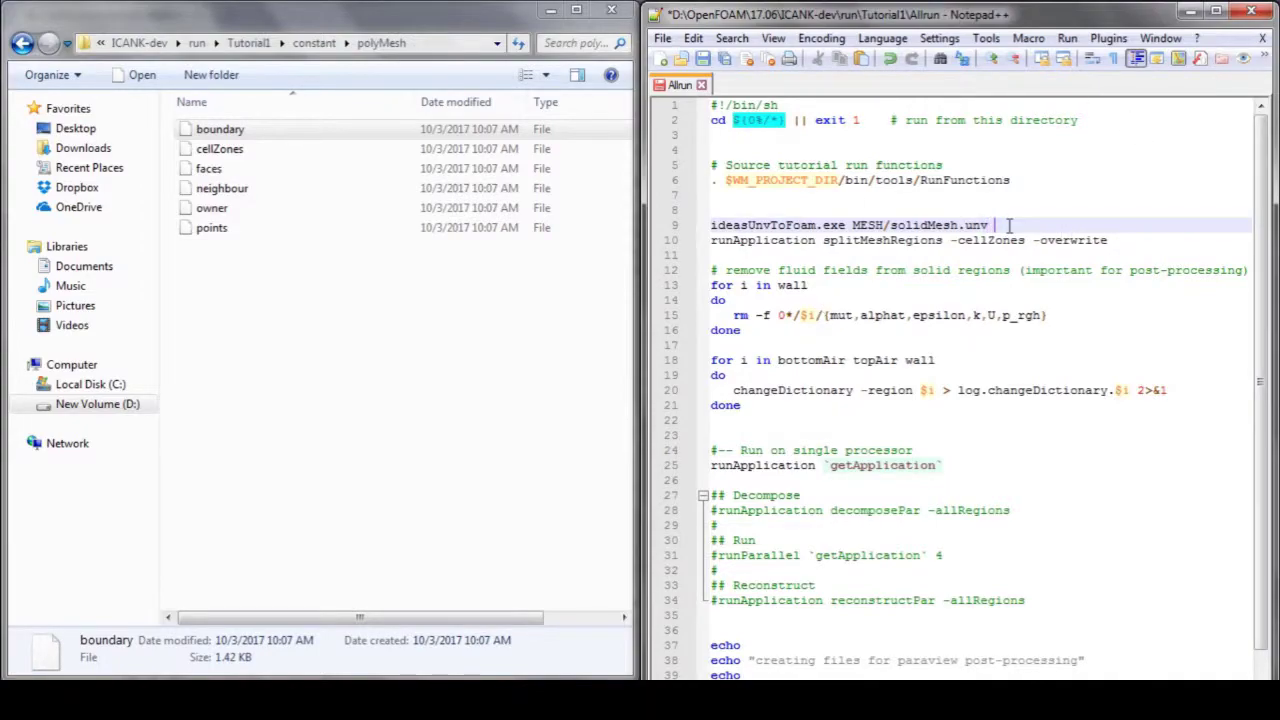
{"action": "left_click_drag", "start_coordinate": [1011, 225], "coordinate": [697, 224]}
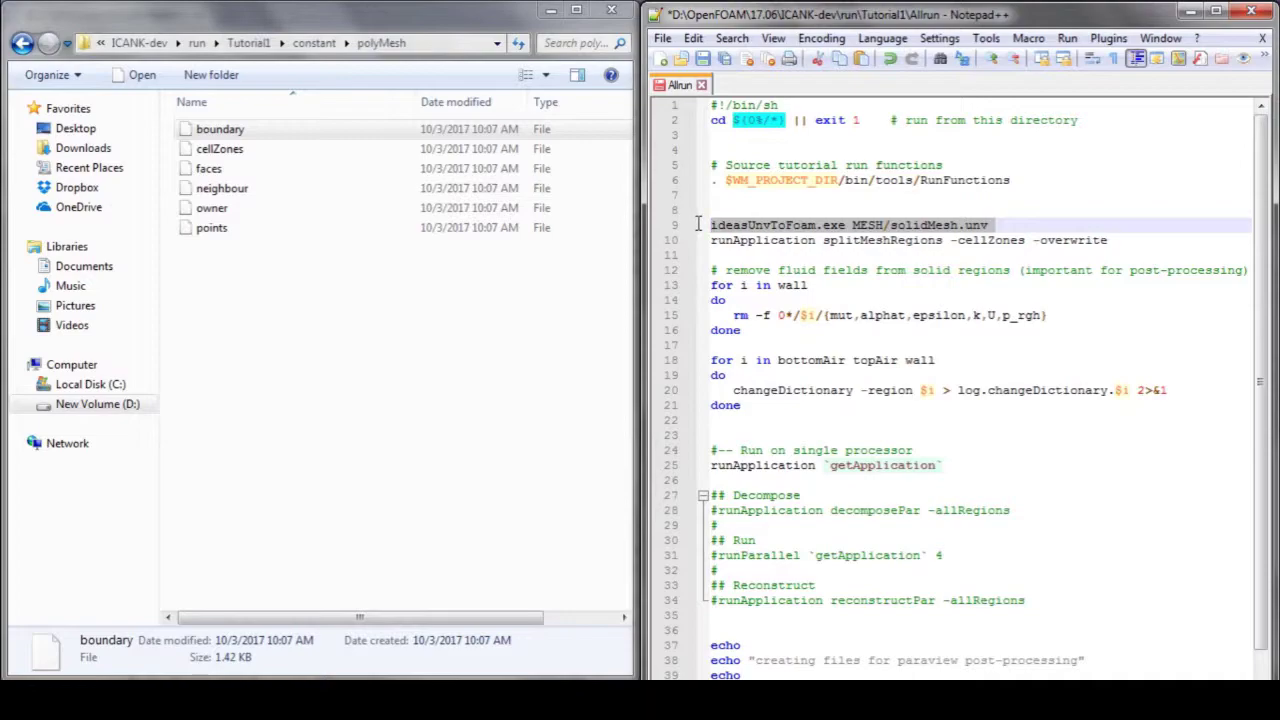
{"action": "left_click", "coordinate": [1004, 225]}
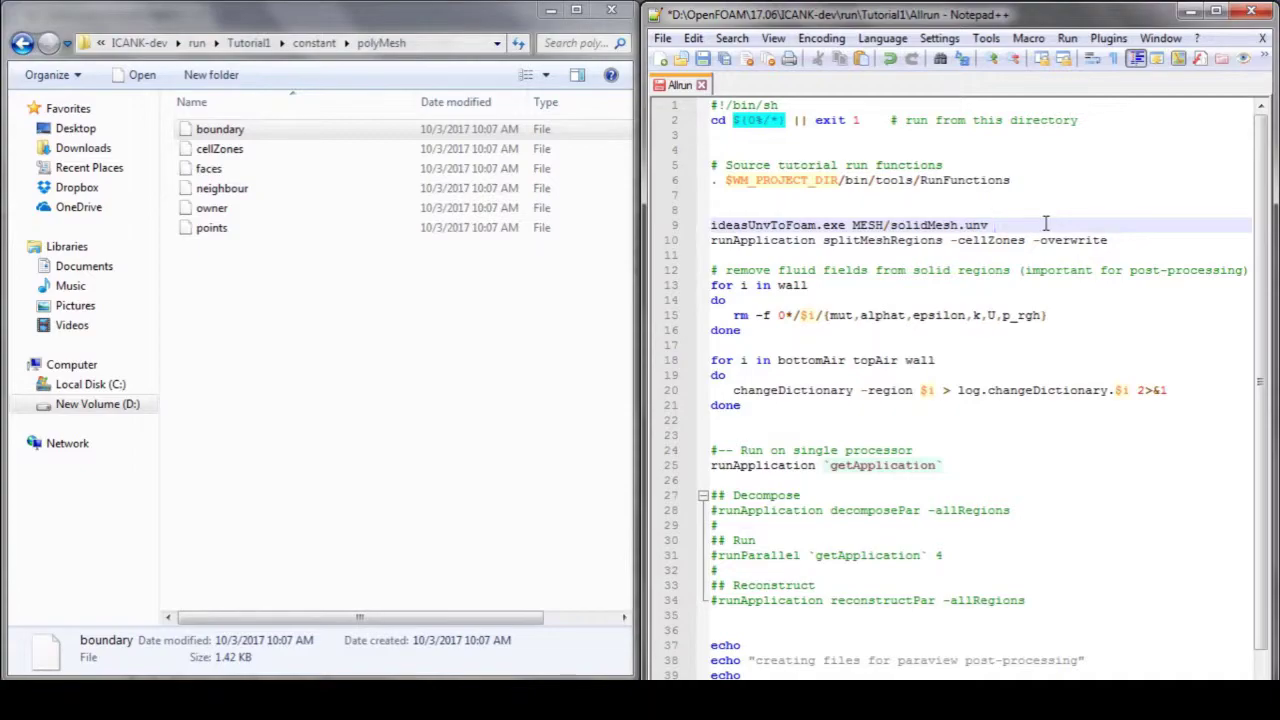
{"action": "type", "text": " | tee "}
{"action": "type", "text": "lo"}
{"action": "type", "text": "g.id"}
{"action": "key", "text": "Return"}
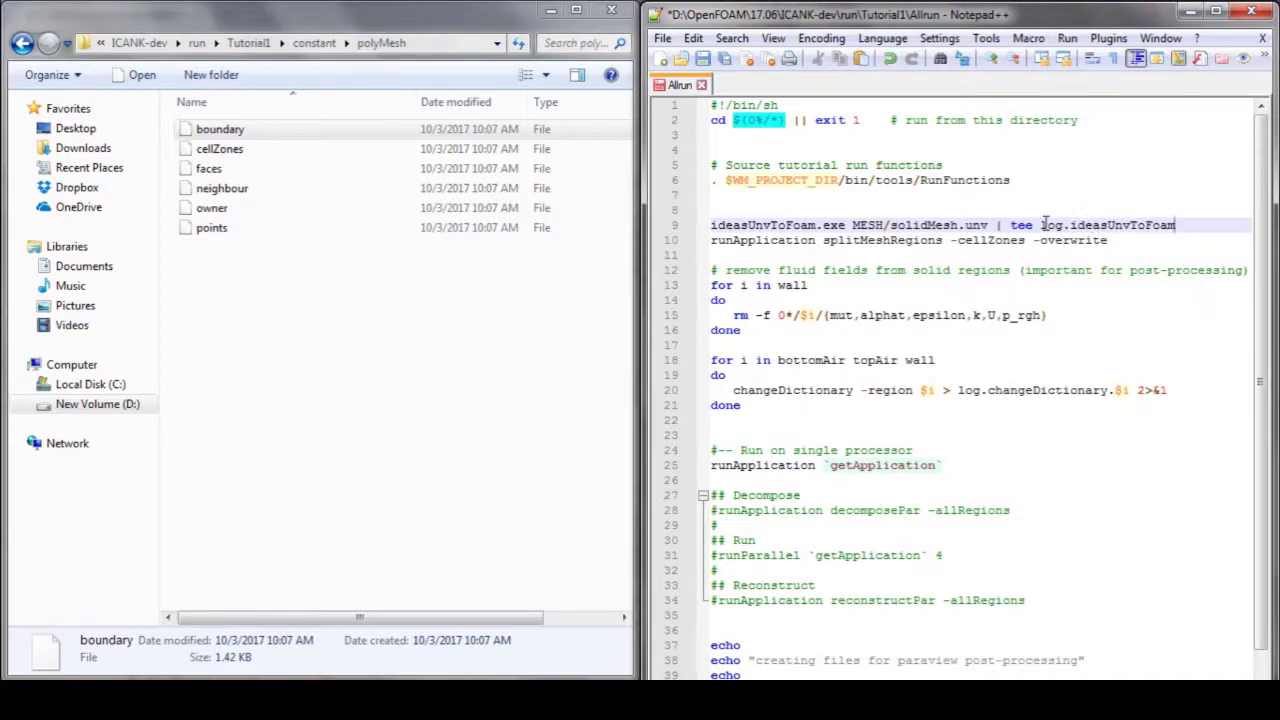
{"action": "key", "text": "ctrl+s"}
Step: Drop runApplication from the splitMeshRegions line, pipe it to tee log.splitMeshRegions, and save
{"action": "key", "text": "Right"}
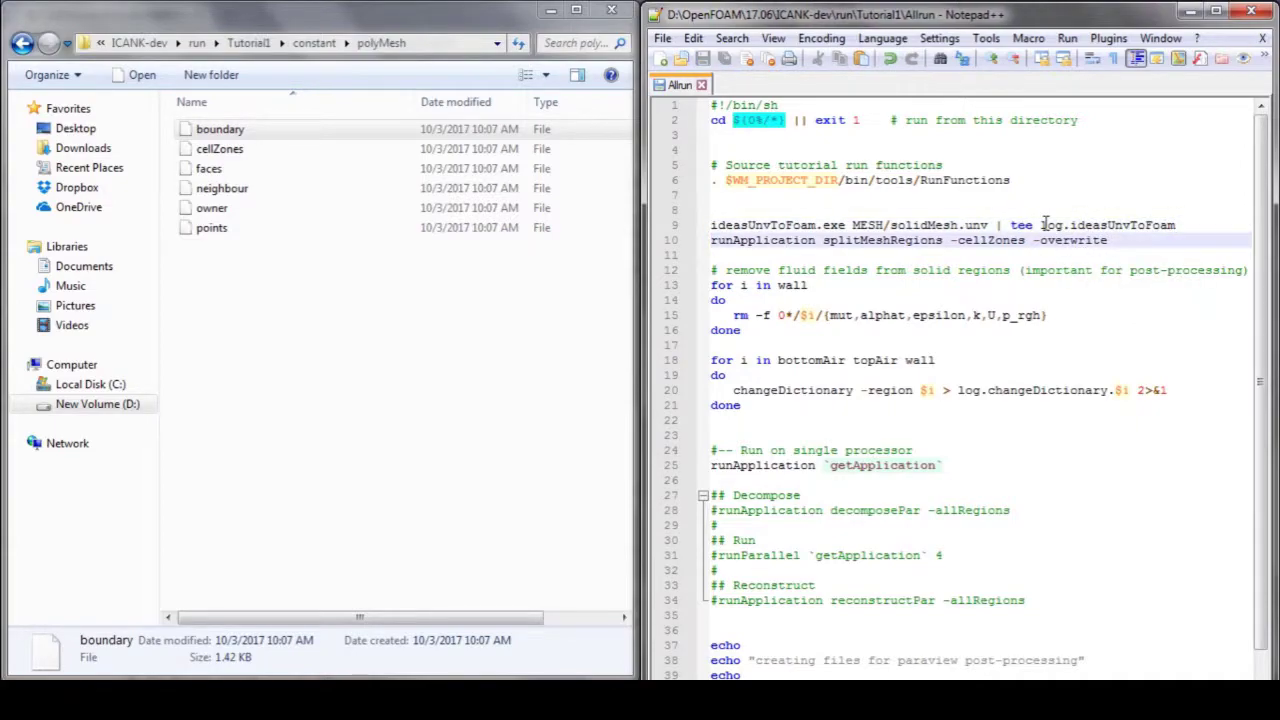
{"action": "key", "text": "shift+Right"}
{"action": "key", "text": "shift+Right"}
{"action": "key", "text": "shift+Right"}
{"action": "key", "text": "shift+Right"}
{"action": "key", "text": "shift+Right"}
{"action": "key", "text": "shift+Right"}
{"action": "key", "text": "shift+Right"}
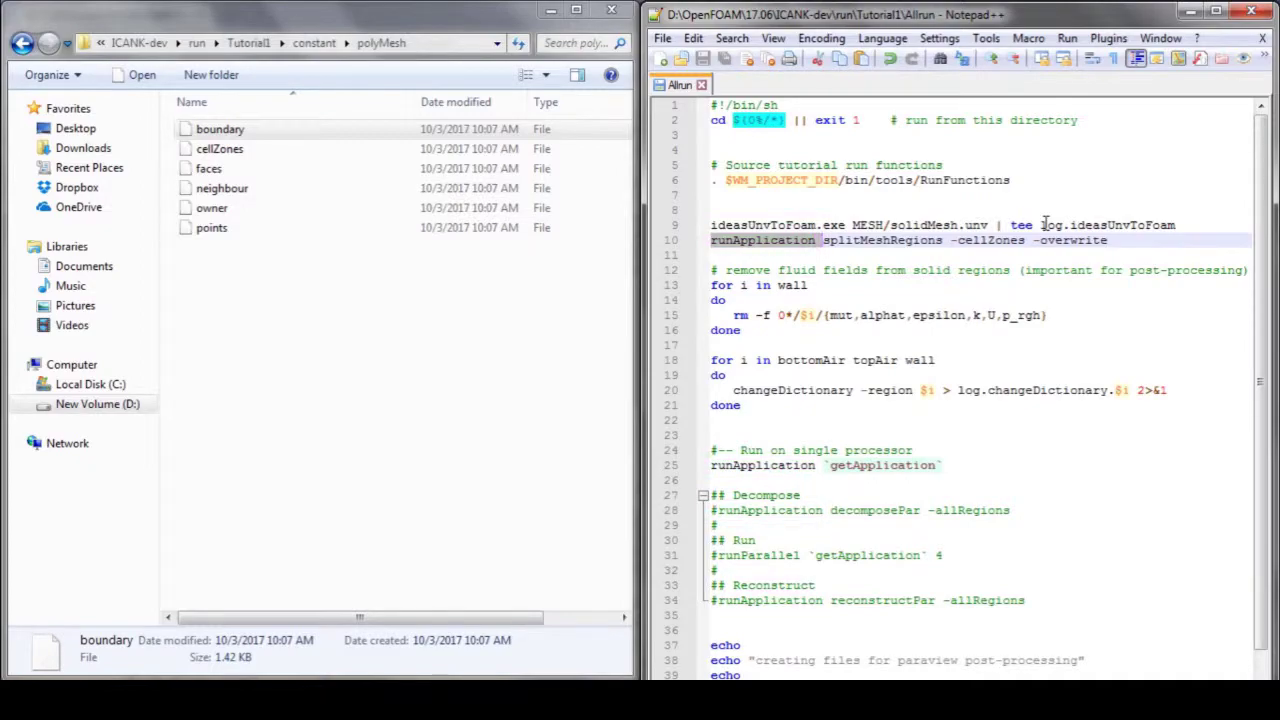
{"action": "key", "text": "Delete"}
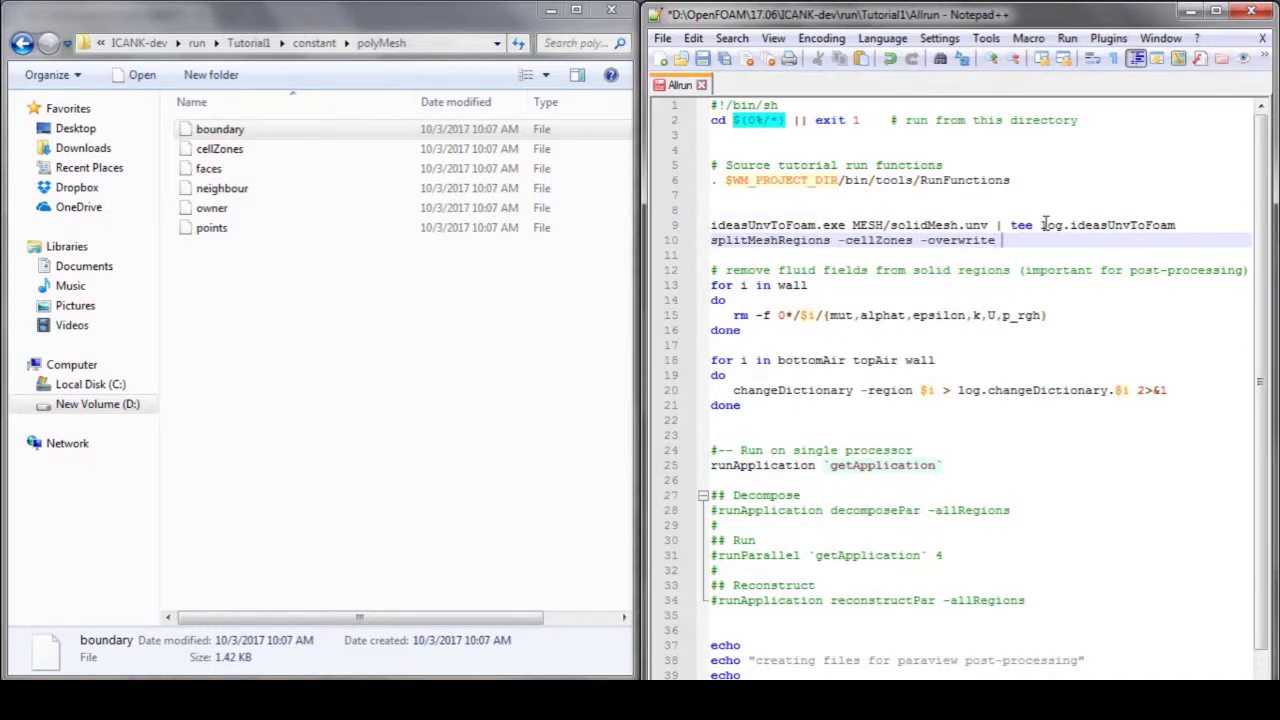
{"action": "type", "text": "|| tee"}
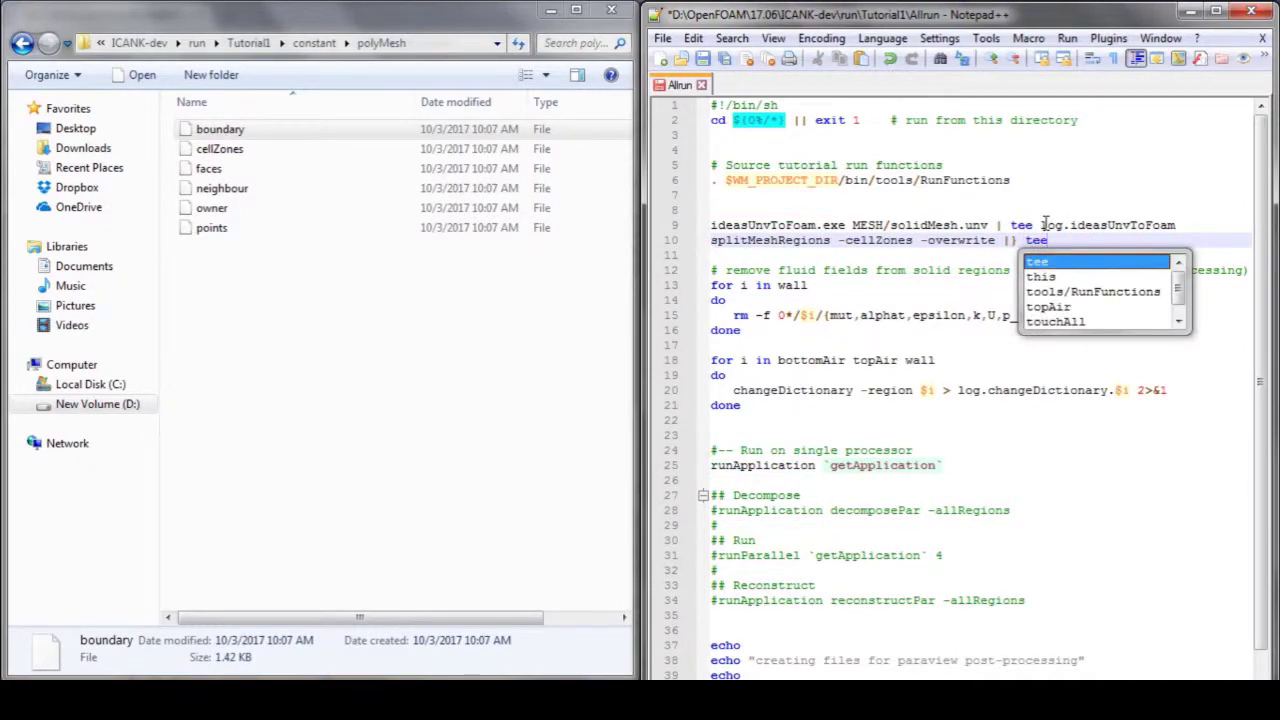
{"action": "key", "text": "BackSpace"}
{"action": "key", "text": "BackSpace"}
{"action": "key", "text": "BackSpace"}
{"action": "key", "text": "BackSpace"}
{"action": "key", "text": "BackSpace"}
{"action": "type", "text": " tee "}
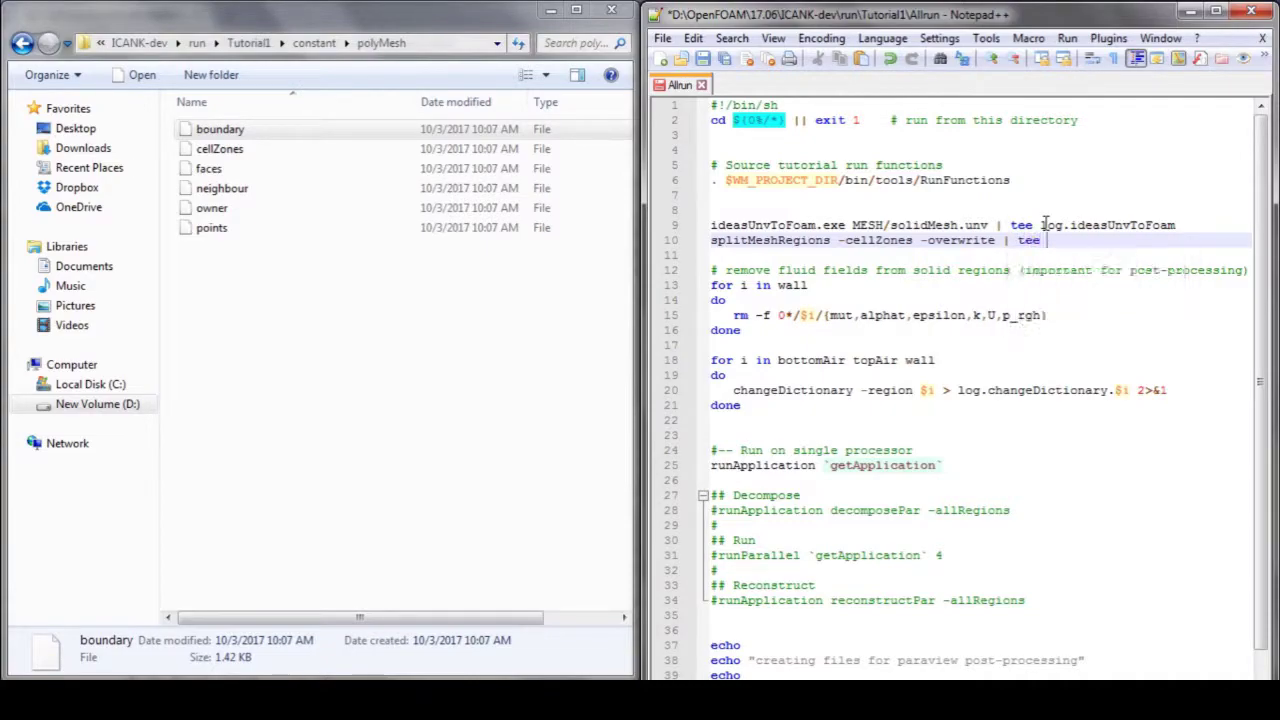
{"action": "type", "text": "log."}
{"action": "type", "text": "id"}
{"action": "key", "text": "Return"}
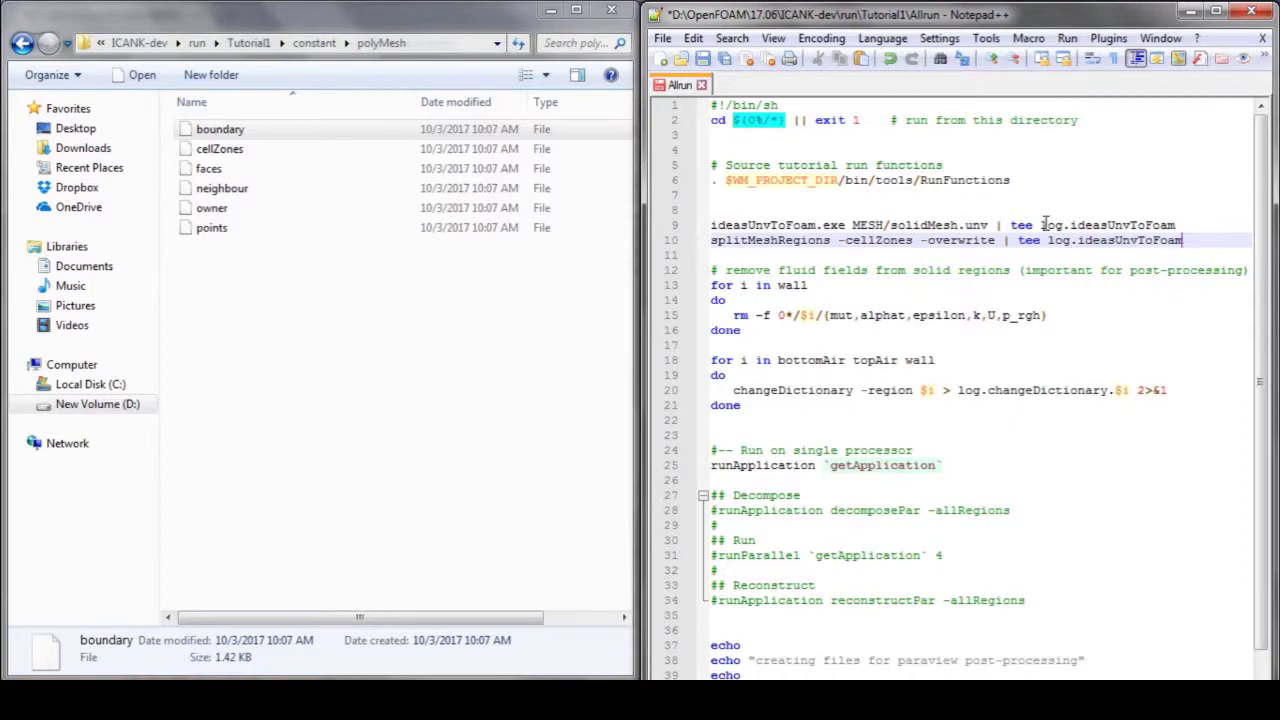
{"action": "key", "text": "BackSpace"}
{"action": "key", "text": "BackSpace"}
{"action": "key", "text": "BackSpace"}
{"action": "type", "text": "sp"}
{"action": "key", "text": "Return"}
{"action": "key", "text": "ctrl+s"}
{"action": "key", "text": "Home"}
Step: Comment out the field-removal loop lines in Allrun with #
{"action": "key", "text": "Down"}
{"action": "key", "text": "Down"}
{"action": "key", "text": "Down"}
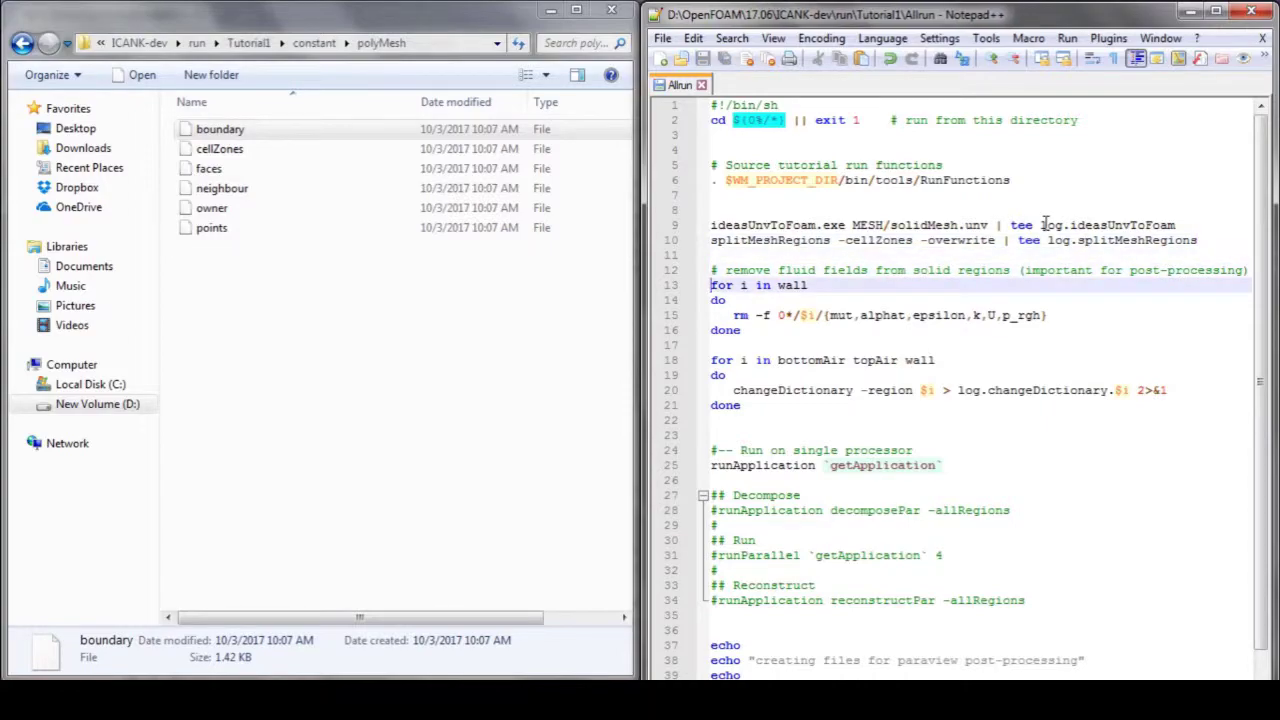
{"action": "type", "text": "#"}
{"action": "key", "text": "Left"}
{"action": "key", "text": "Down"}
{"action": "type", "text": "#"}
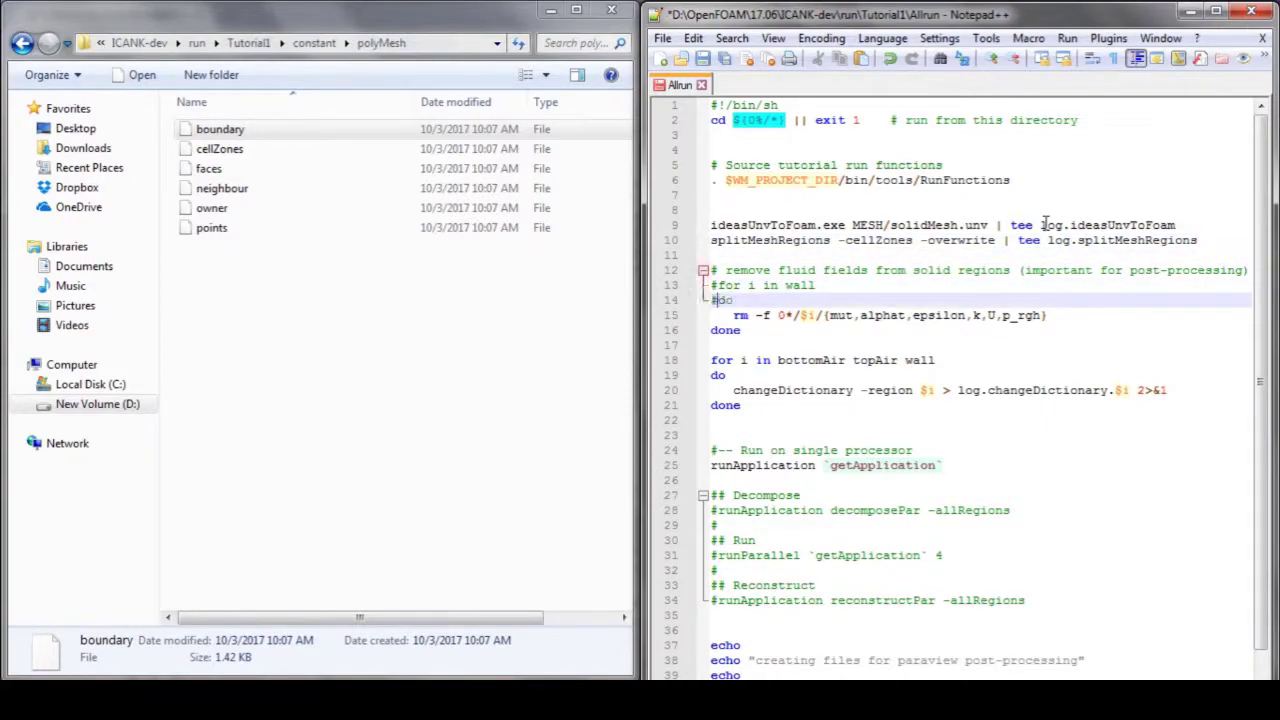
{"action": "key", "text": "Left"}
{"action": "key", "text": "Down"}
{"action": "type", "text": "#"}
{"action": "key", "text": "Left"}
Step: Comment out the changeDictionary loop lines, including its closing done
{"action": "key", "text": "Down"}
{"action": "key", "text": "numbersign"}
{"action": "key", "text": "Left"}
{"action": "key", "text": "Down"}
{"action": "key", "text": "Down"}
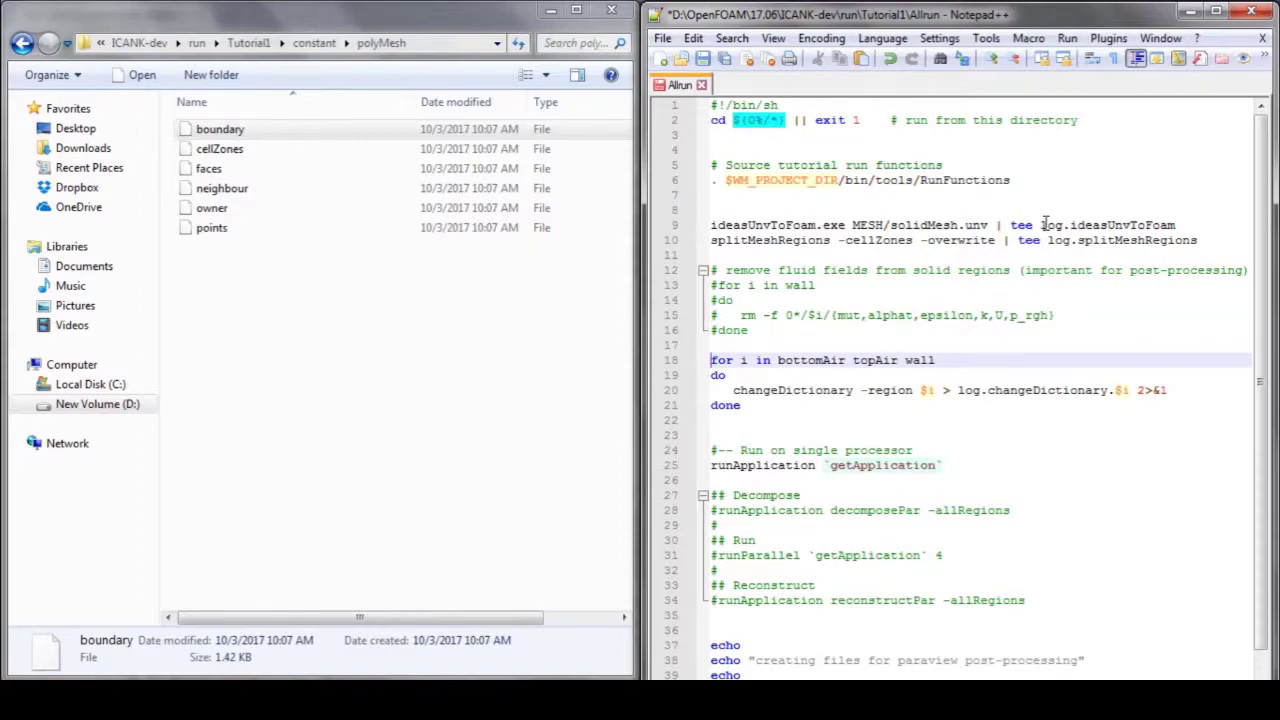
{"action": "key", "text": "numbersign"}
{"action": "key", "text": "Left"}
{"action": "key", "text": "Down"}
{"action": "key", "text": "numbersign"}
{"action": "key", "text": "Left"}
{"action": "key", "text": "Down"}
{"action": "key", "text": "numbersign"}
{"action": "key", "text": "Left"}
{"action": "key", "text": "Down"}
{"action": "type", "text": "#"}
{"action": "key", "text": "Left"}
{"action": "key", "text": "Down"}
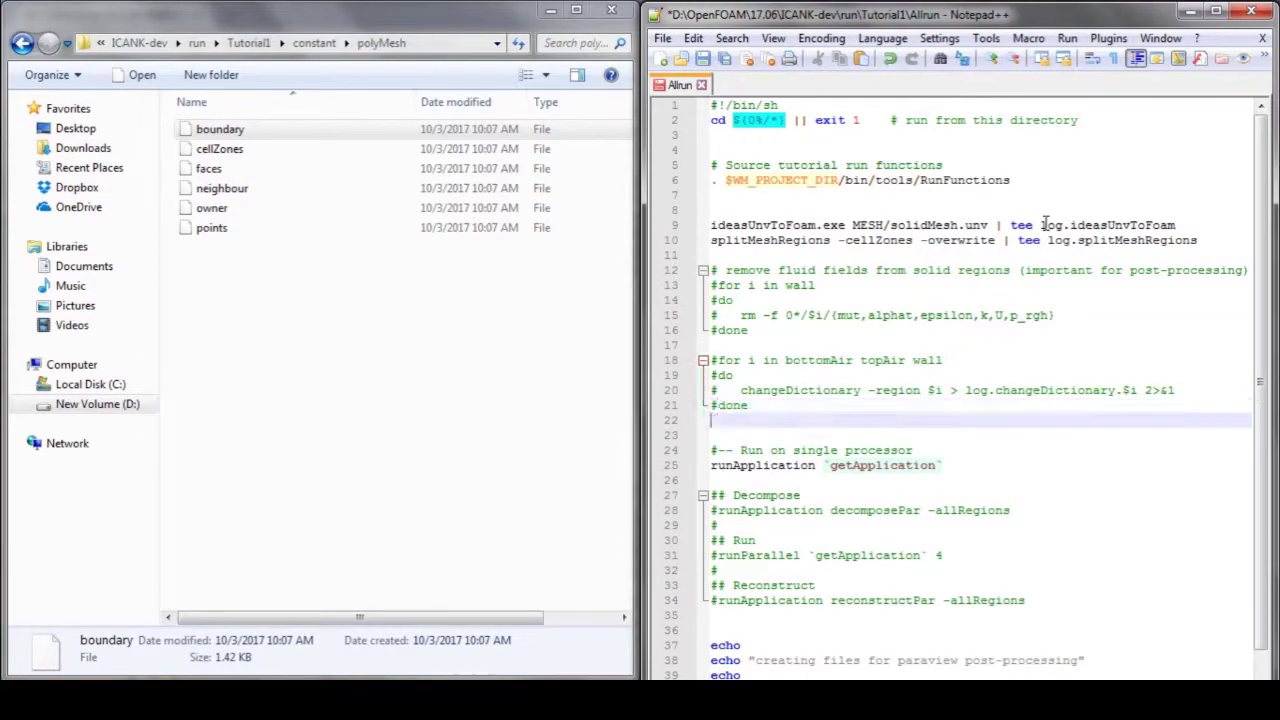
Step: Comment out the getApplication solver line and the closing echo and paraFoam lines, then save
{"action": "key", "text": "Down"}
{"action": "key", "text": "Down"}
{"action": "key", "text": "Down"}
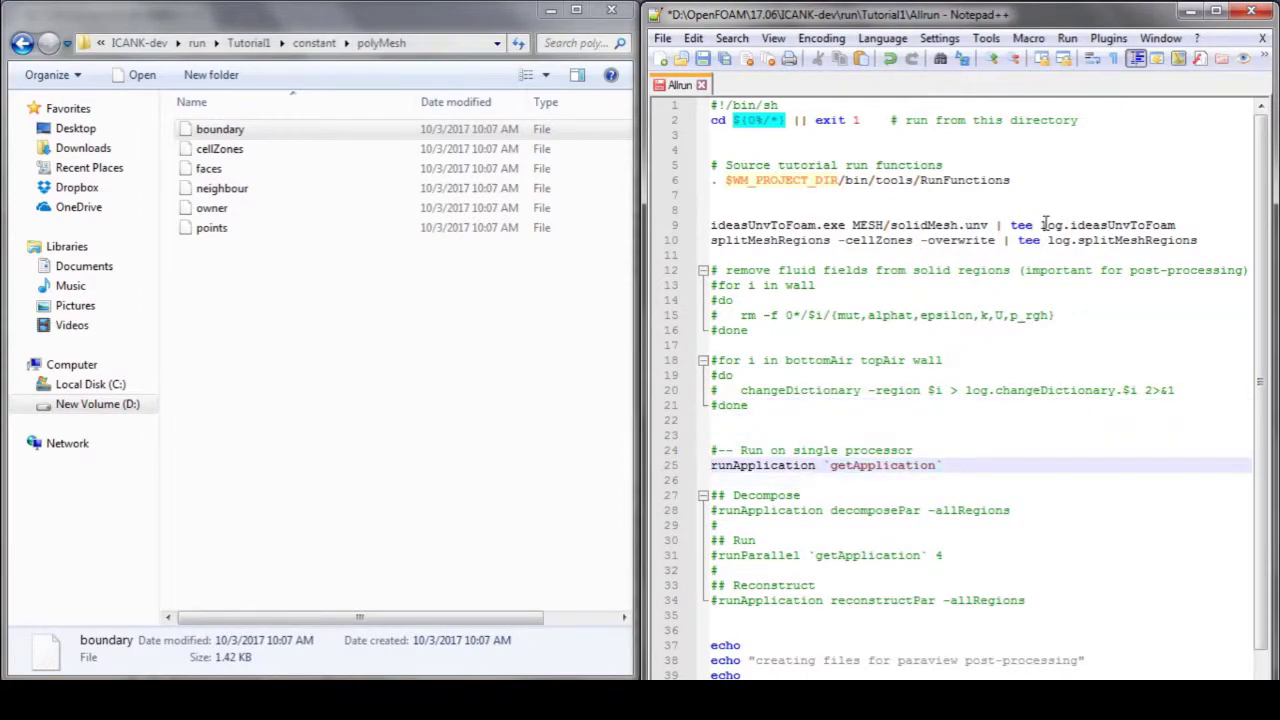
{"action": "type", "text": "#"}
{"action": "key", "text": "Left"}
{"action": "key", "text": "Down"}
{"action": "key", "text": "Down"}
{"action": "key", "text": "Down"}
{"action": "key", "text": "Down"}
{"action": "key", "text": "Down"}
{"action": "key", "text": "Down"}
{"action": "key", "text": "Down"}
{"action": "key", "text": "Down"}
{"action": "key", "text": "Down"}
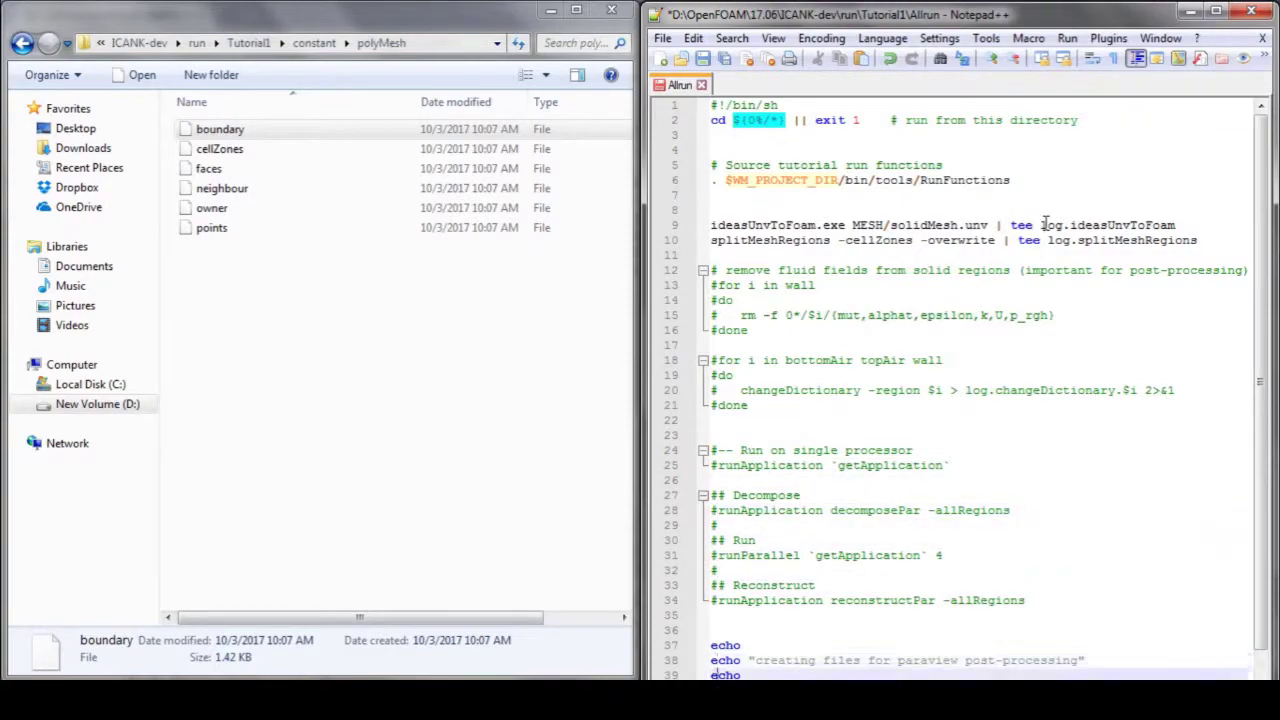
{"action": "key", "text": "Down"}
{"action": "key", "text": "Down"}
{"action": "key", "text": "Down"}
{"action": "key", "text": "Down"}
{"action": "key", "text": "Up"}
{"action": "key", "text": "Up"}
{"action": "key", "text": "Up"}
{"action": "key", "text": "Up"}
{"action": "key", "text": "Up"}
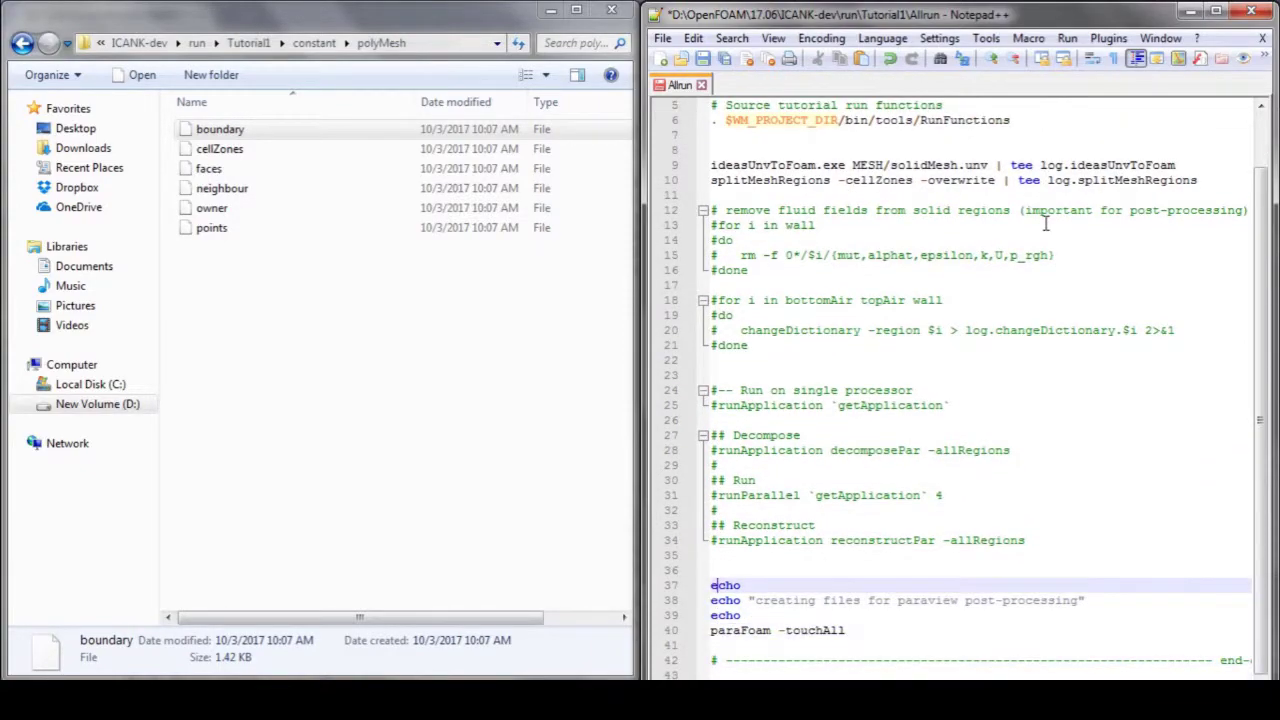
{"action": "type", "text": "#"}
{"action": "key", "text": "Left"}
{"action": "key", "text": "Down"}
{"action": "type", "text": "#"}
{"action": "key", "text": "Left"}
{"action": "key", "text": "Down"}
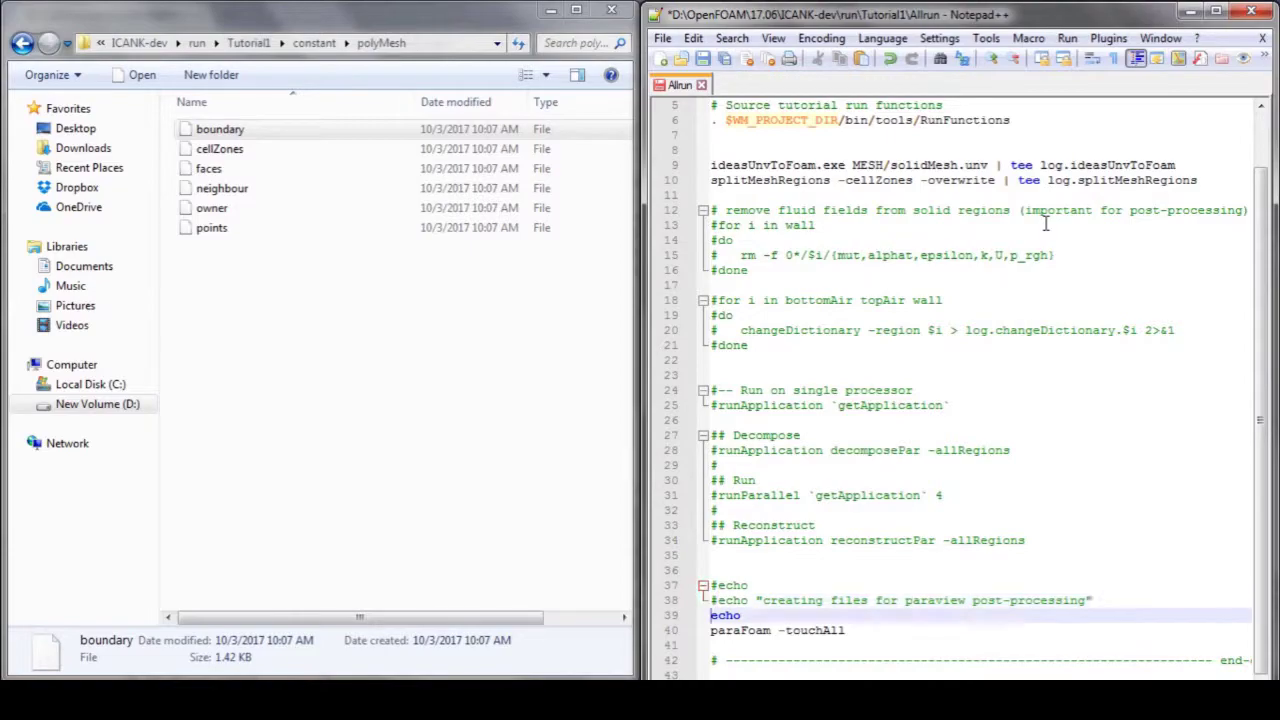
{"action": "type", "text": "##"}
{"action": "key", "text": "ctrl+s"}
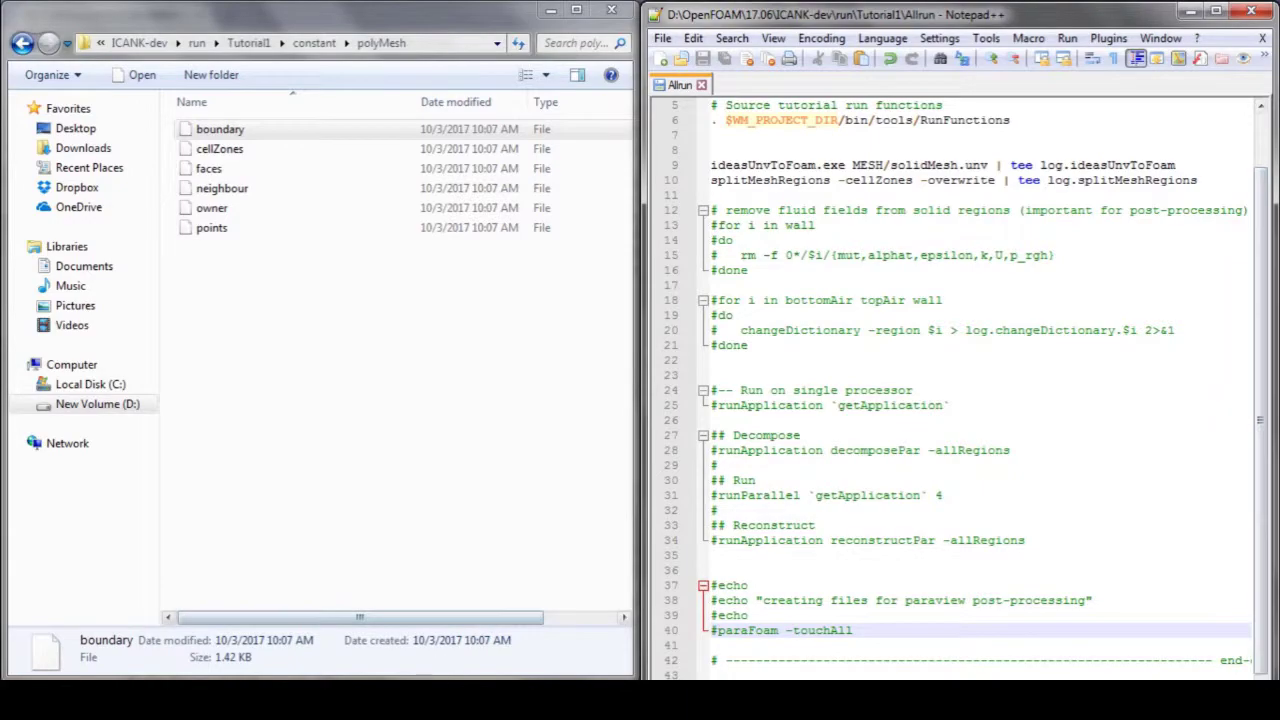
Step: Stop the finished terminal job and open Tutorial1's Allclean script in Notepad++ for review
{"action": "left_click", "coordinate": [503, 628]}
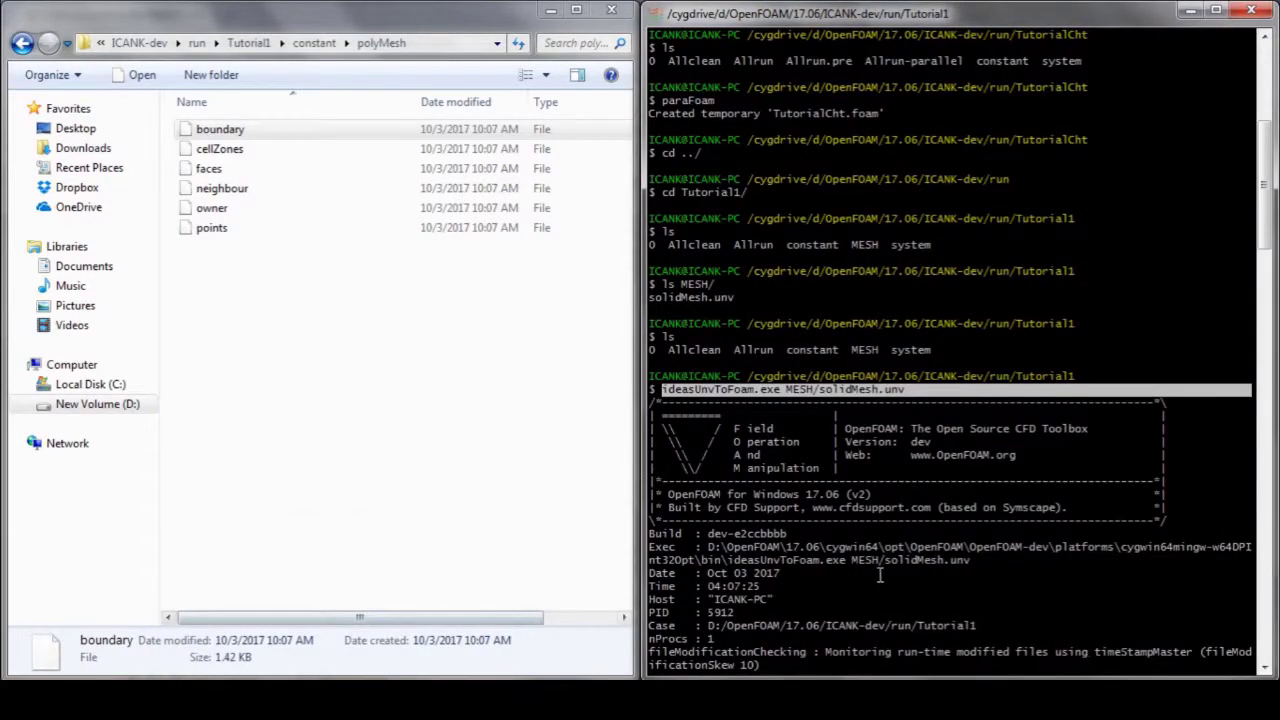
{"action": "key", "text": "ctrl+c"}
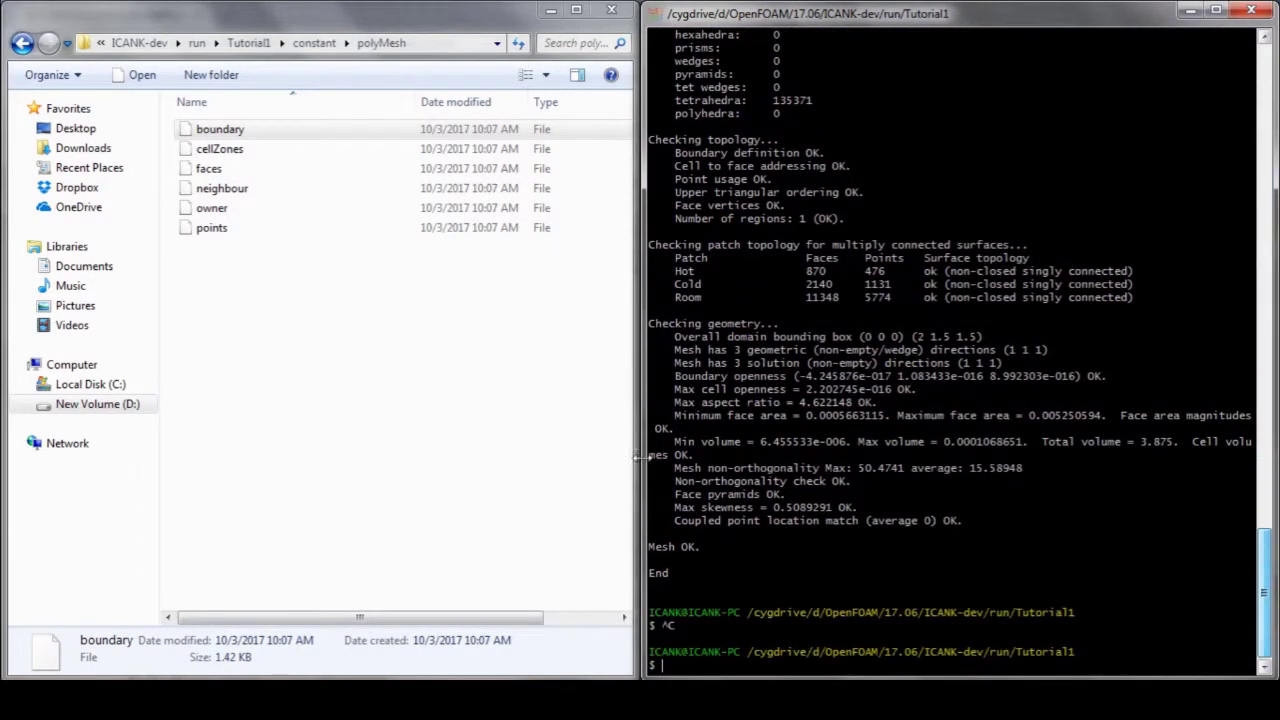
{"action": "left_click", "coordinate": [250, 43]}
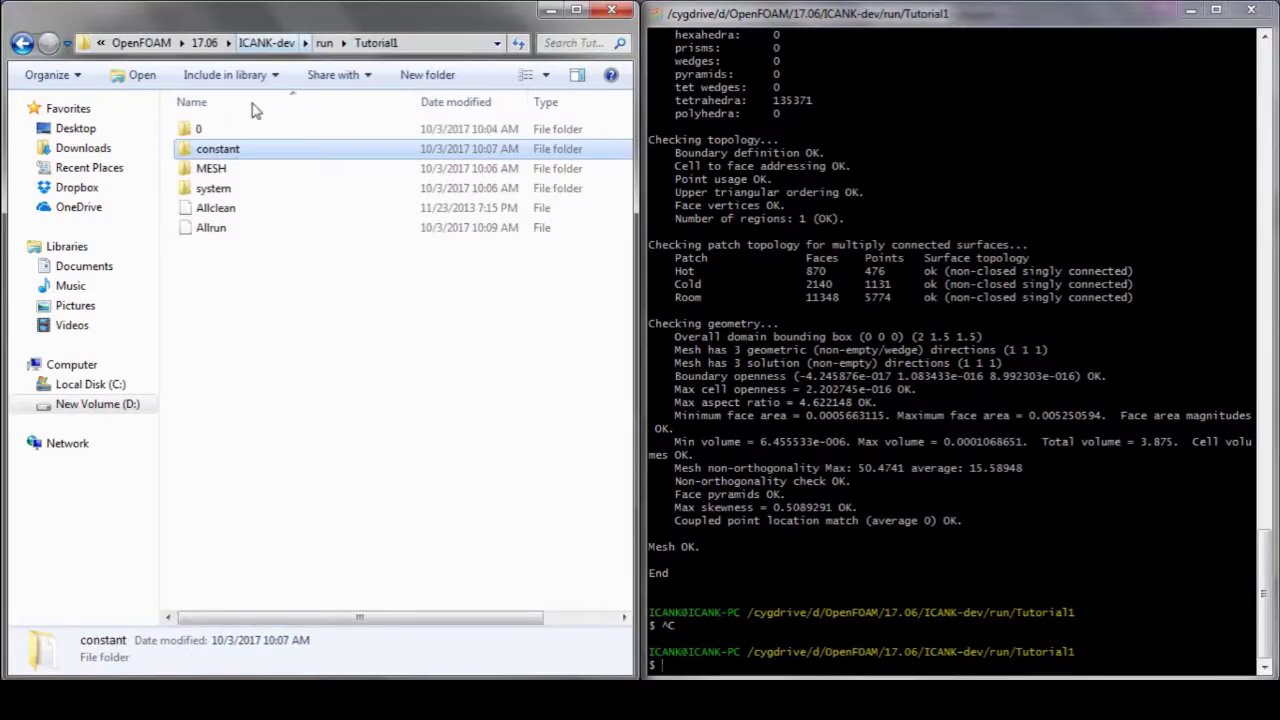
{"action": "right_click", "coordinate": [215, 208]}
{"action": "left_click", "coordinate": [277, 289]}
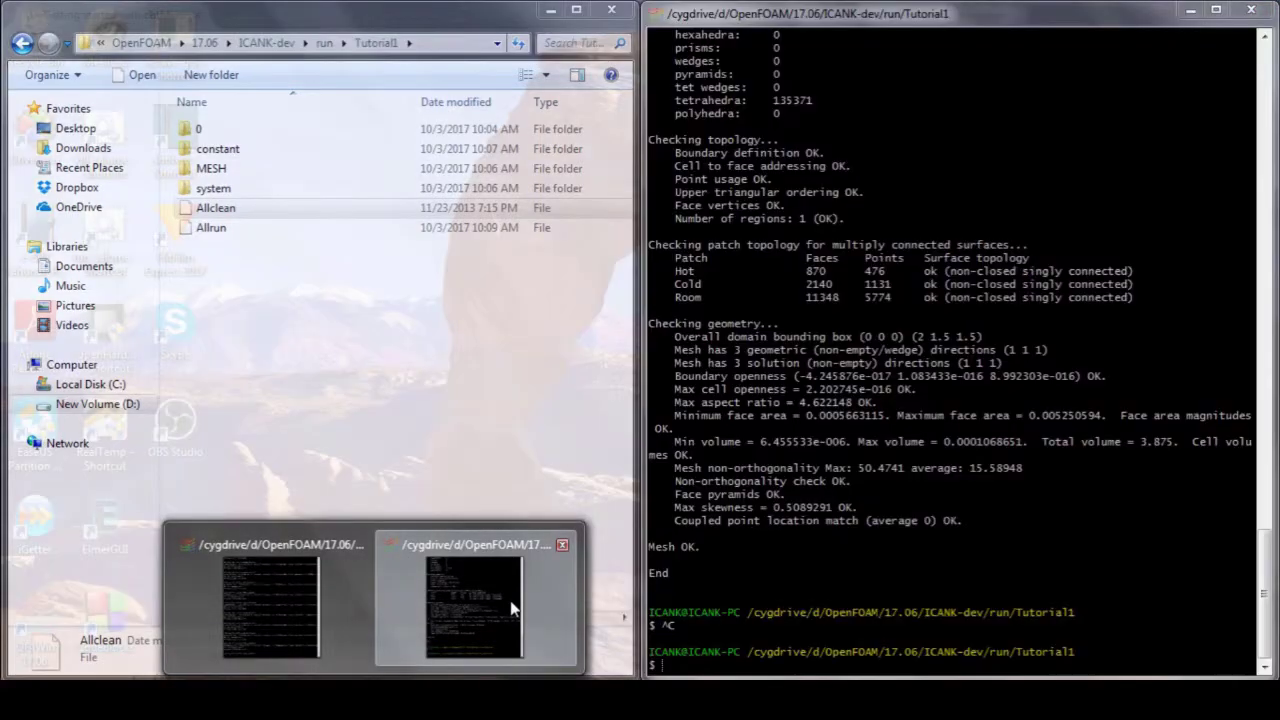
Step: Run ./Allclean on Tutorial1, then check the cleaned constant and 0 folders
{"action": "left_click", "coordinate": [514, 603]}
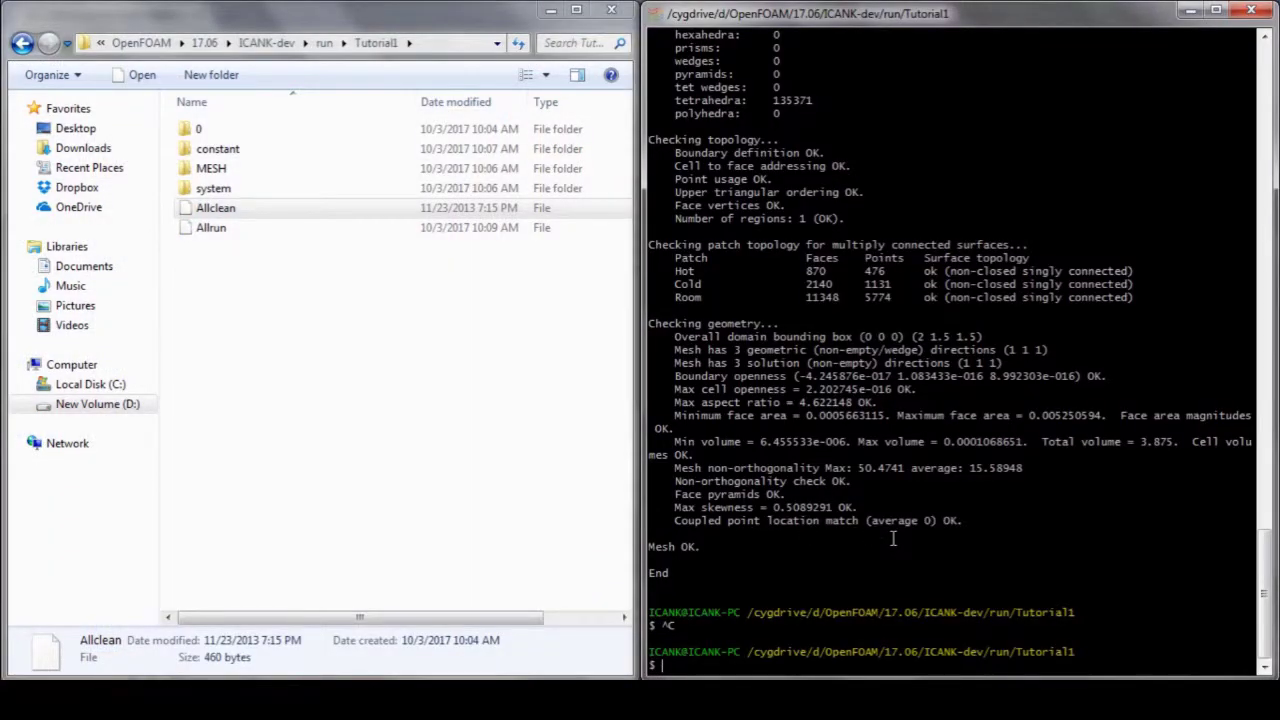
{"action": "type", "text": "./Allclean"}
{"action": "key", "text": "Return"}
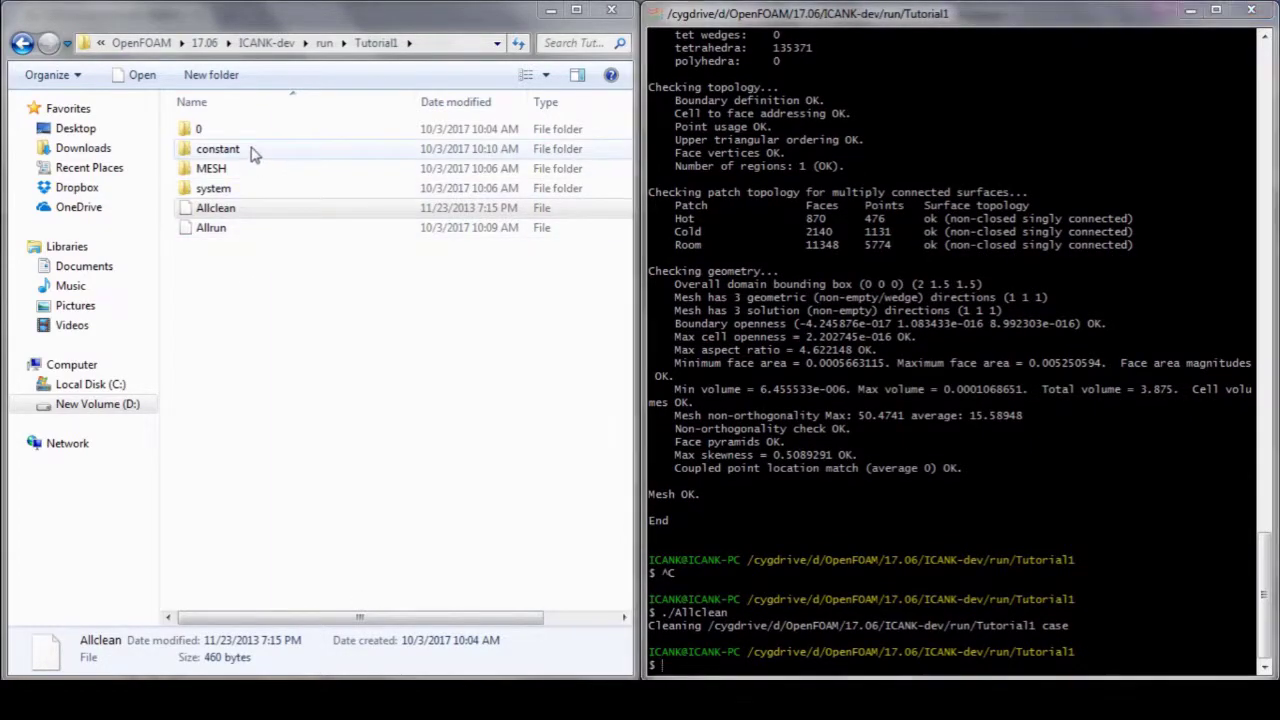
{"action": "double_click", "coordinate": [250, 149]}
{"action": "left_click", "coordinate": [295, 43]}
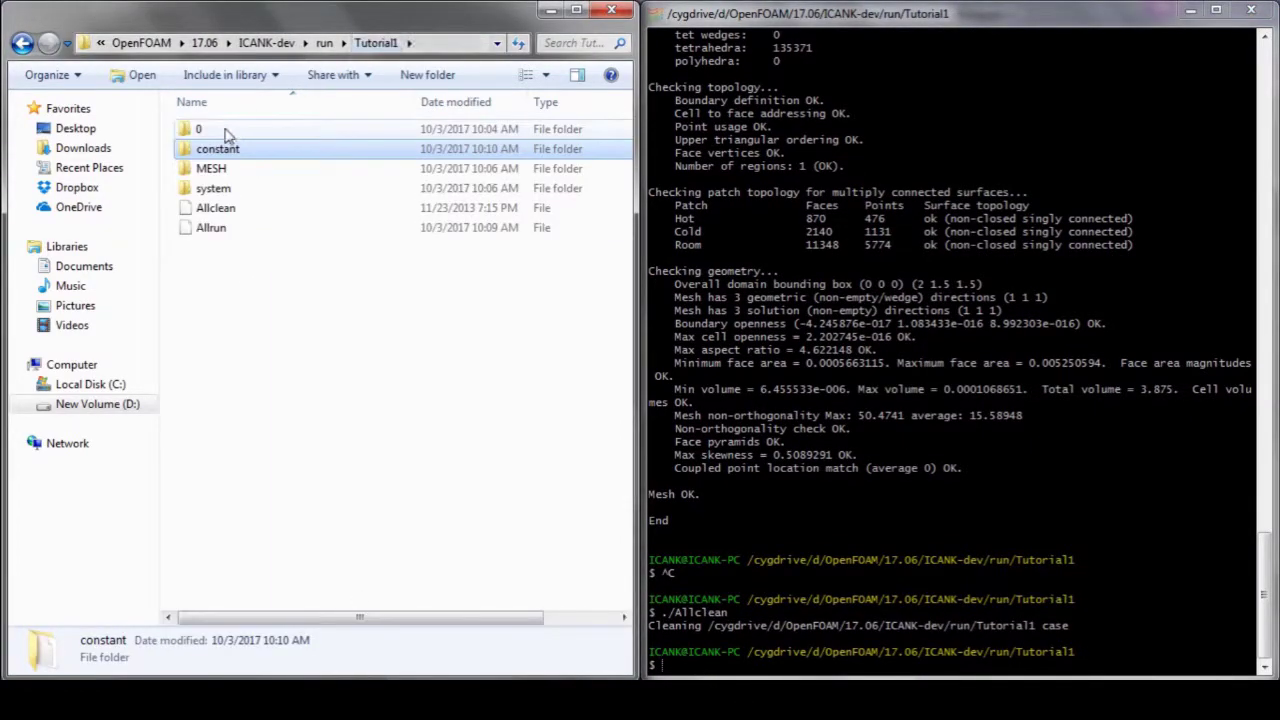
{"action": "double_click", "coordinate": [200, 129]}
{"action": "left_click", "coordinate": [324, 43]}
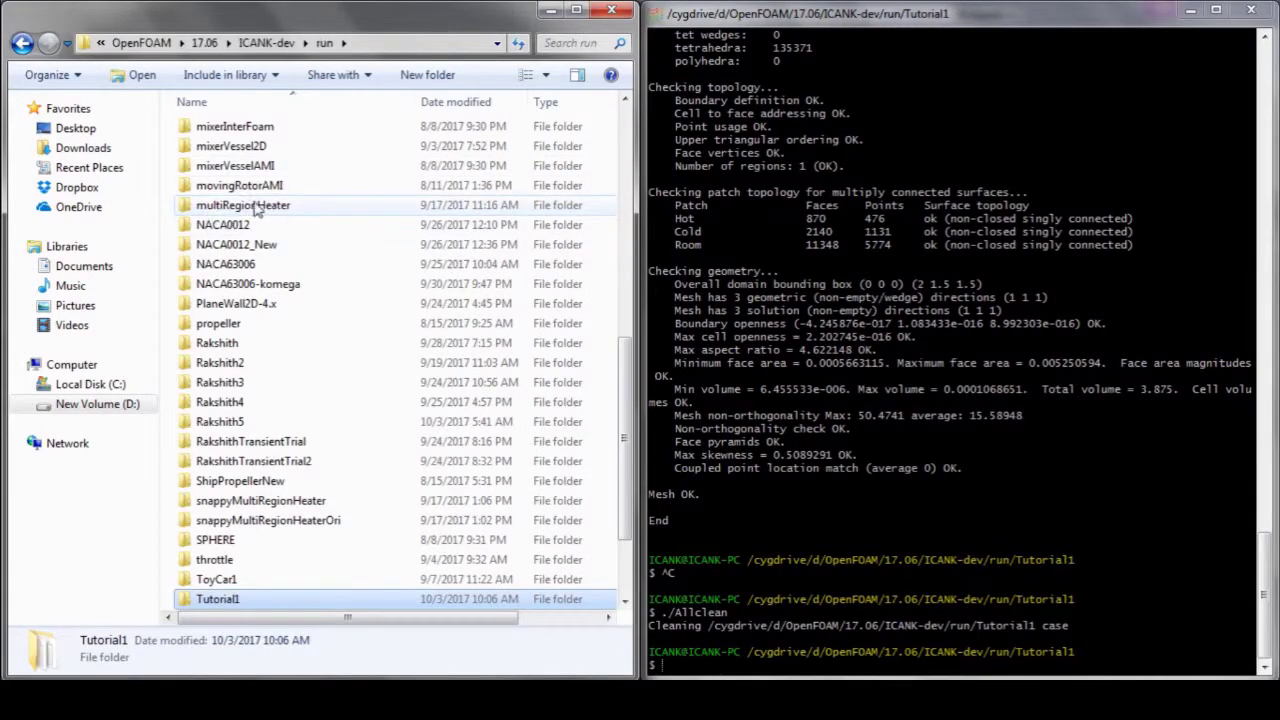
{"action": "double_click", "coordinate": [225, 606]}
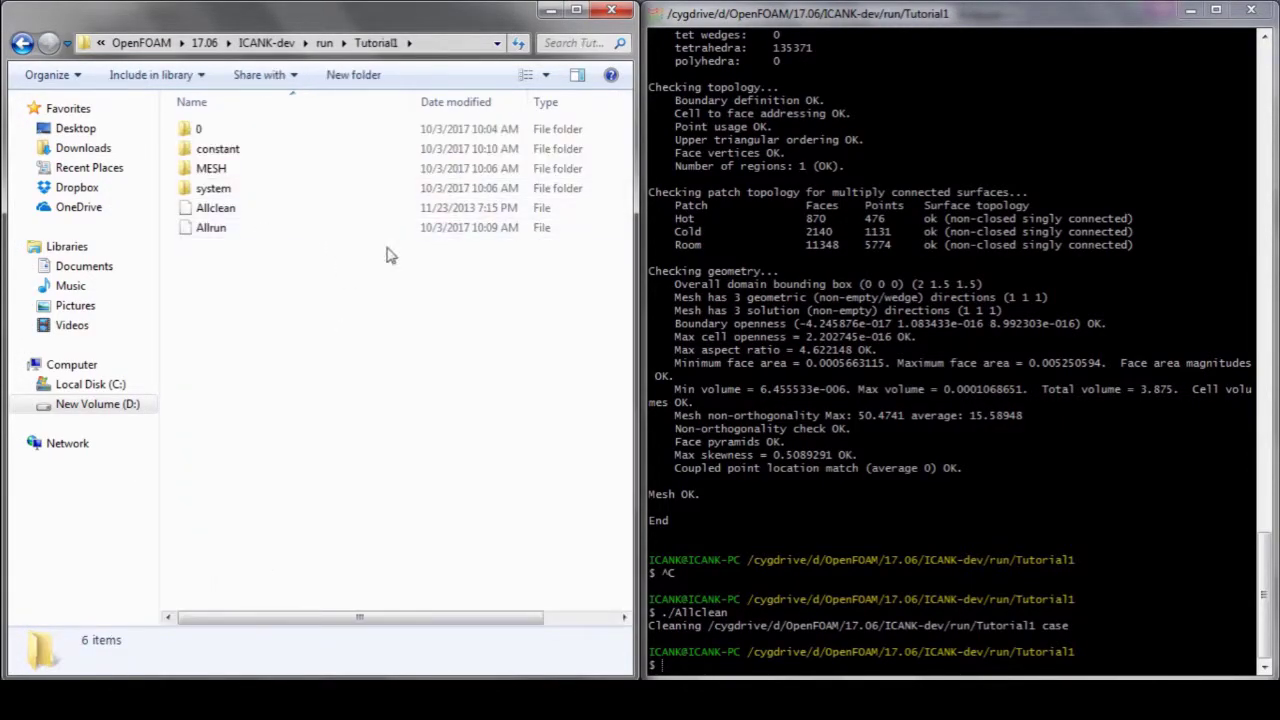
{"action": "left_click", "coordinate": [1022, 638]}
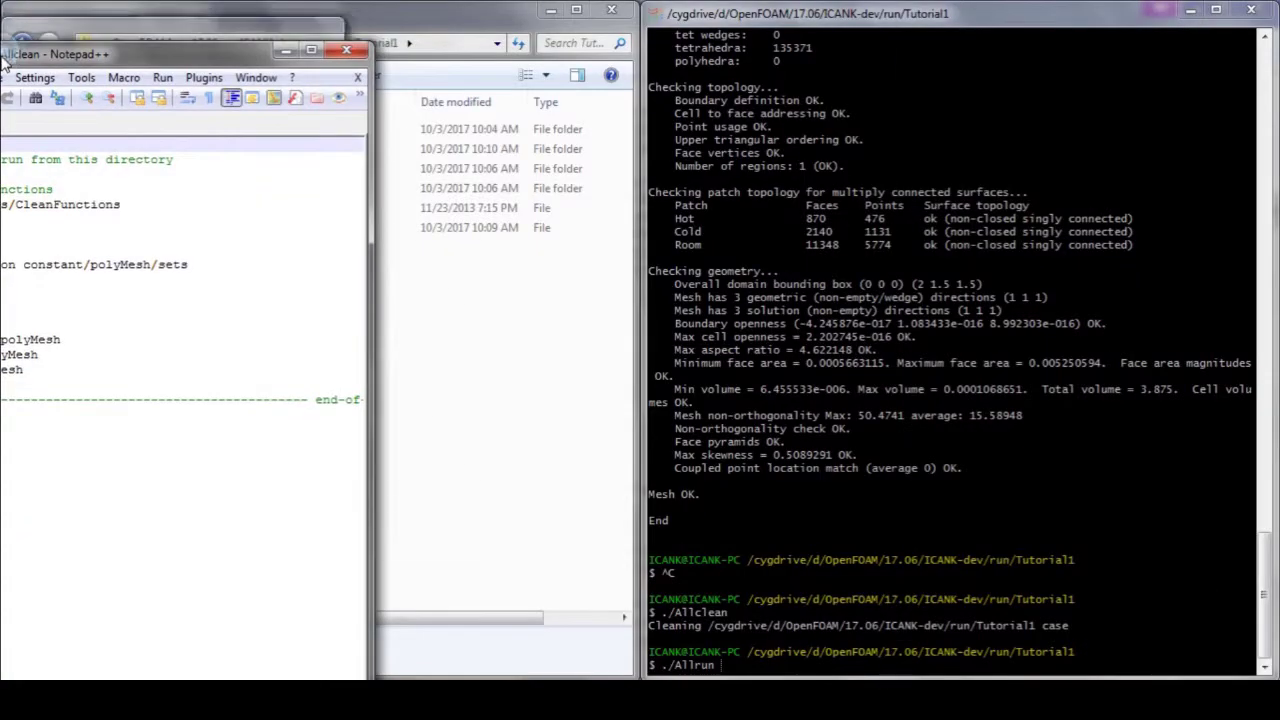
Step: Check the splitMeshRegions line in Allrun, then run ./Allrun to mesh Tutorial1 into SmallSolid and BigSolid
{"action": "left_click", "coordinate": [38, 85]}
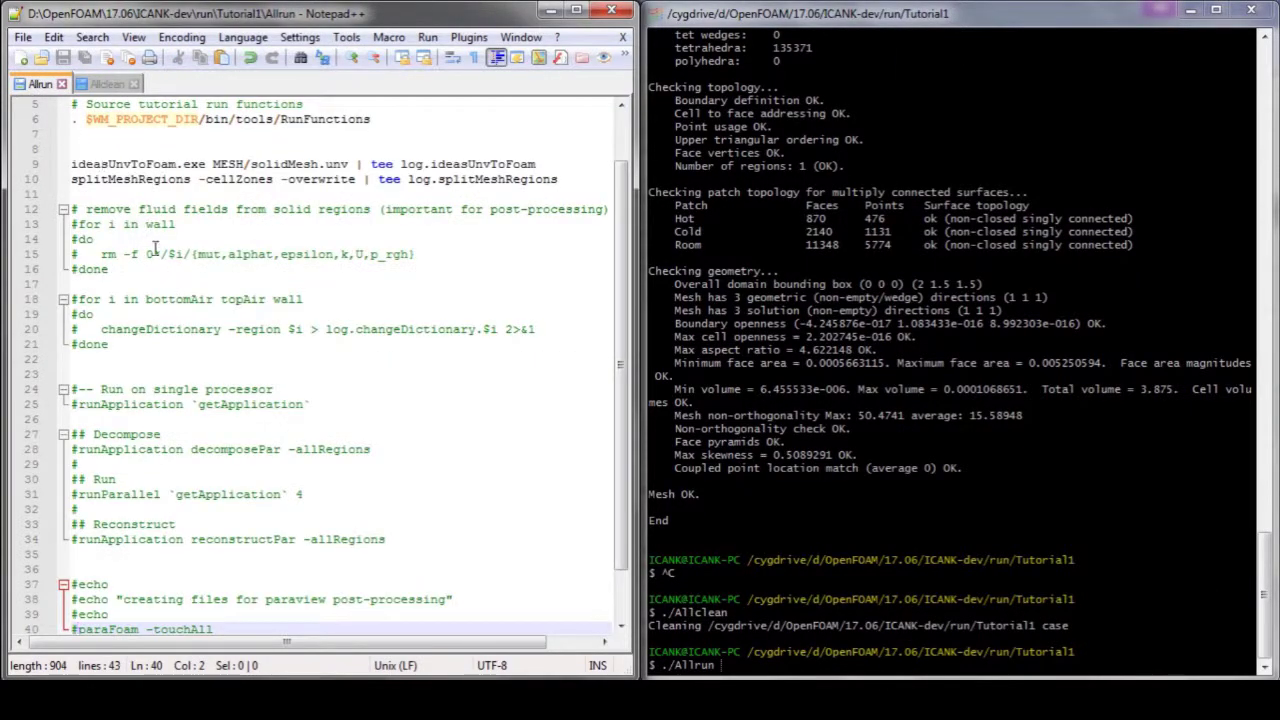
{"action": "mouse_move", "coordinate": [70, 164]}
{"action": "left_mouse_down"}
{"action": "mouse_move", "coordinate": [585, 163]}
{"action": "mouse_move", "coordinate": [70, 179]}
{"action": "left_mouse_up"}
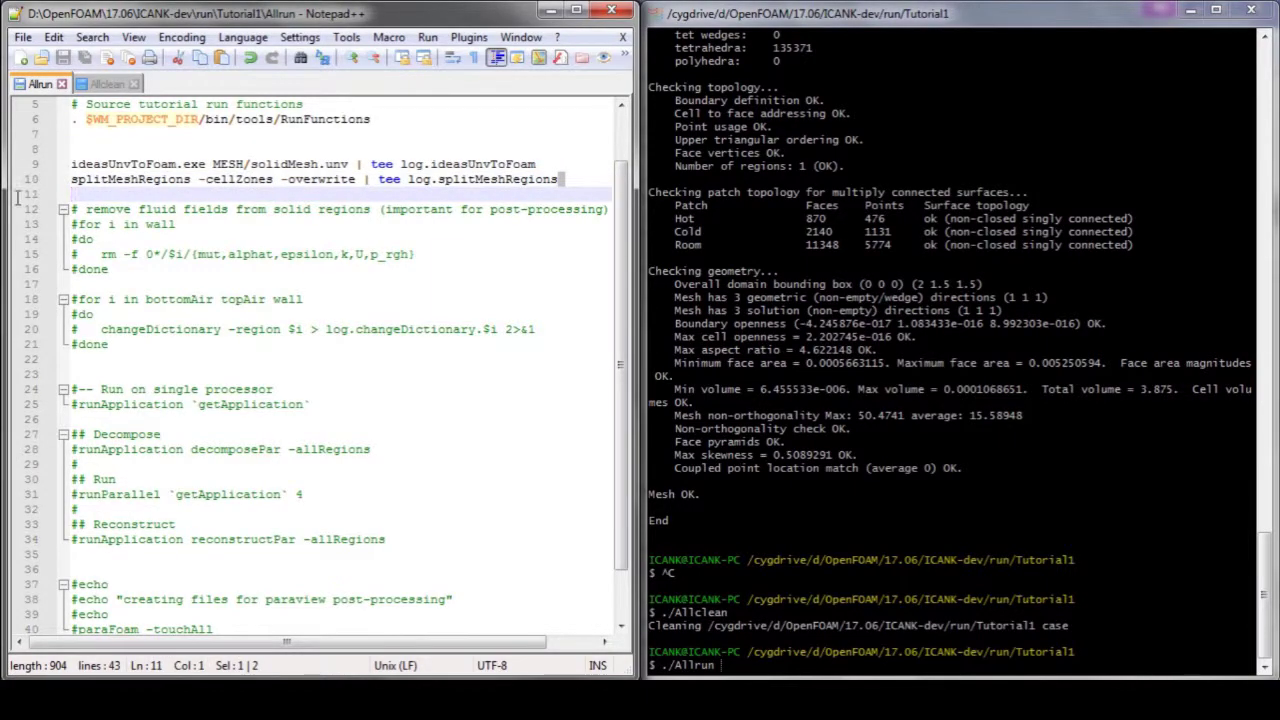
{"action": "left_click", "coordinate": [551, 10]}
{"action": "key", "text": "Return"}
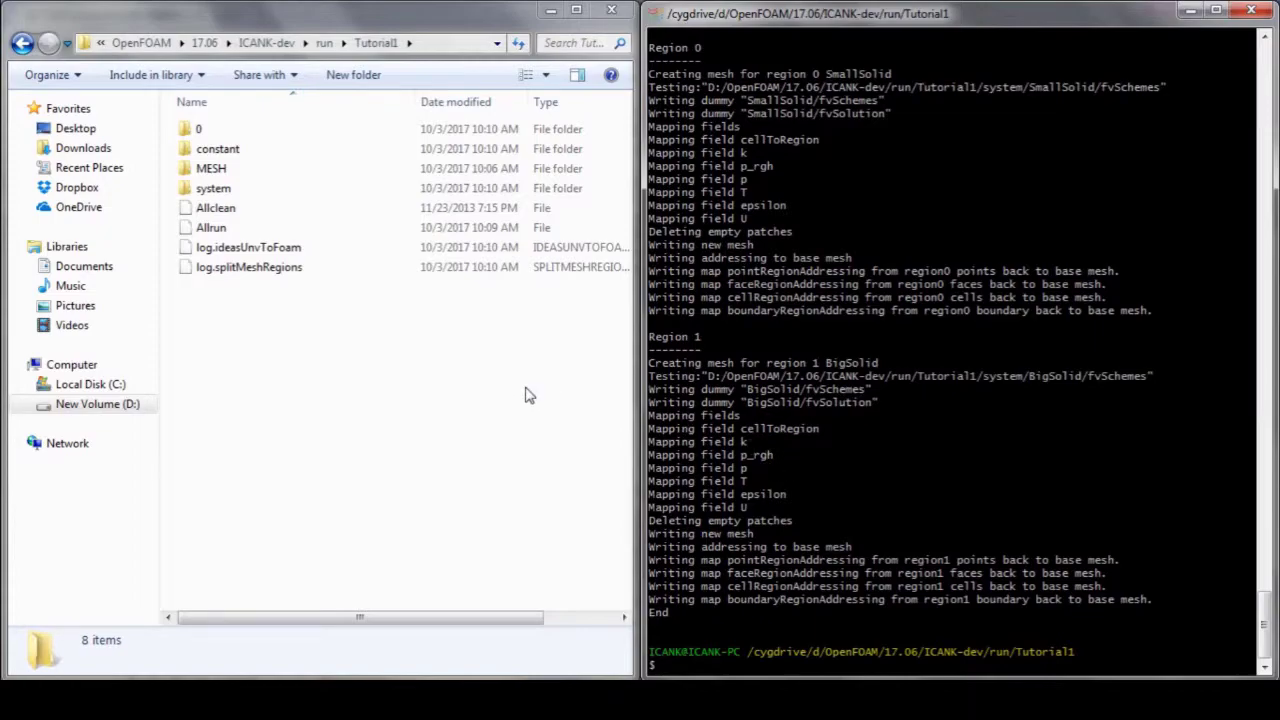
Step: Browse Tutorial1's constant folder, compare the new BigSolid and SmallSolid folders, and open the base polyMesh
{"action": "double_click", "coordinate": [214, 149]}
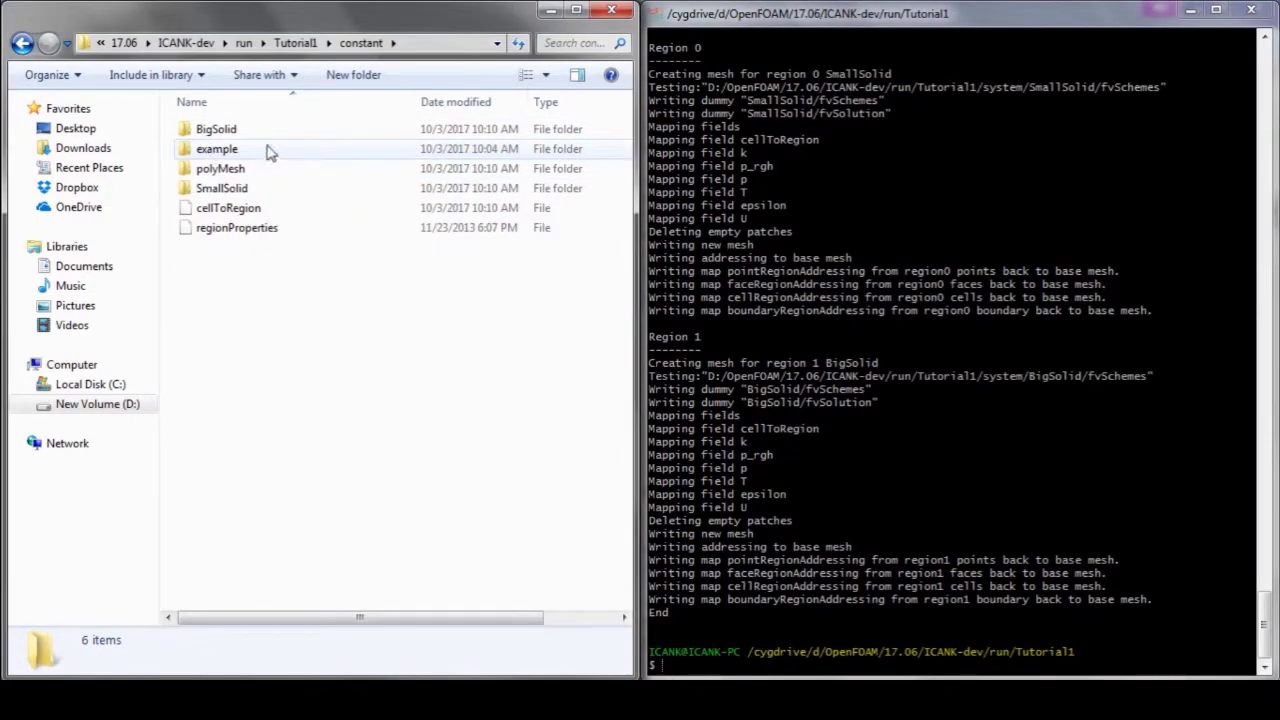
{"action": "left_click", "coordinate": [244, 134]}
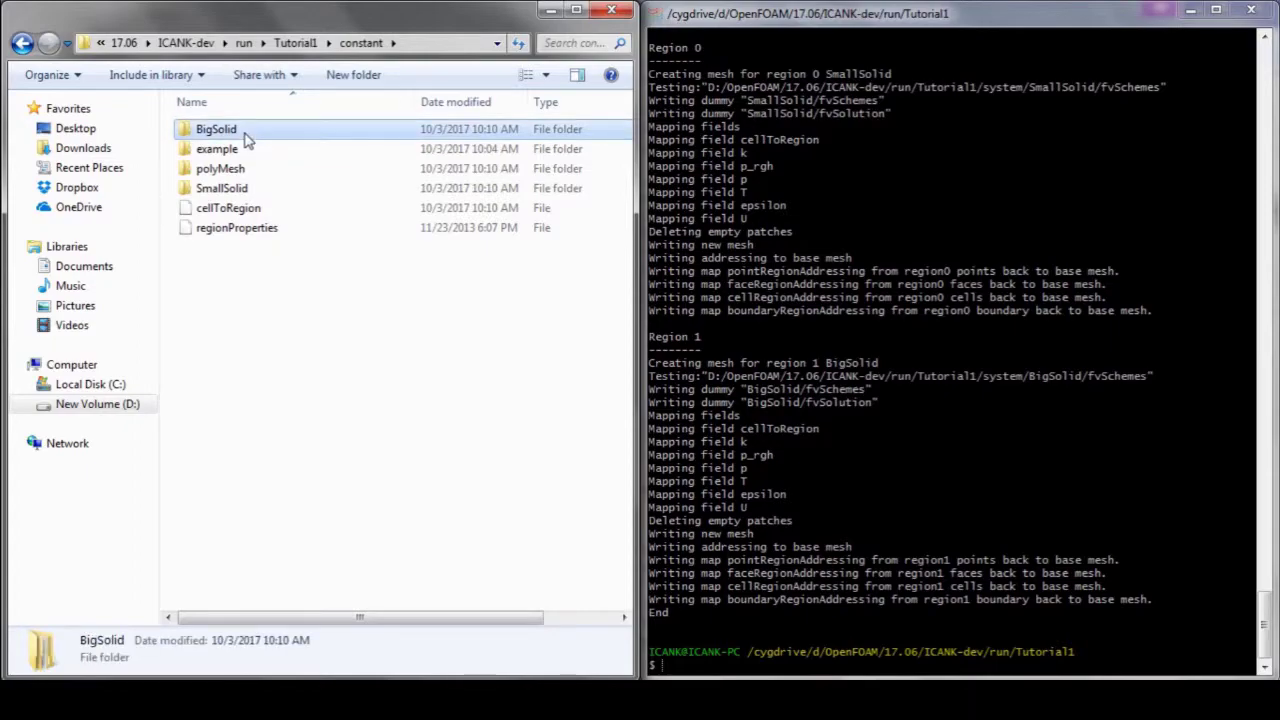
{"action": "left_click", "coordinate": [225, 187]}
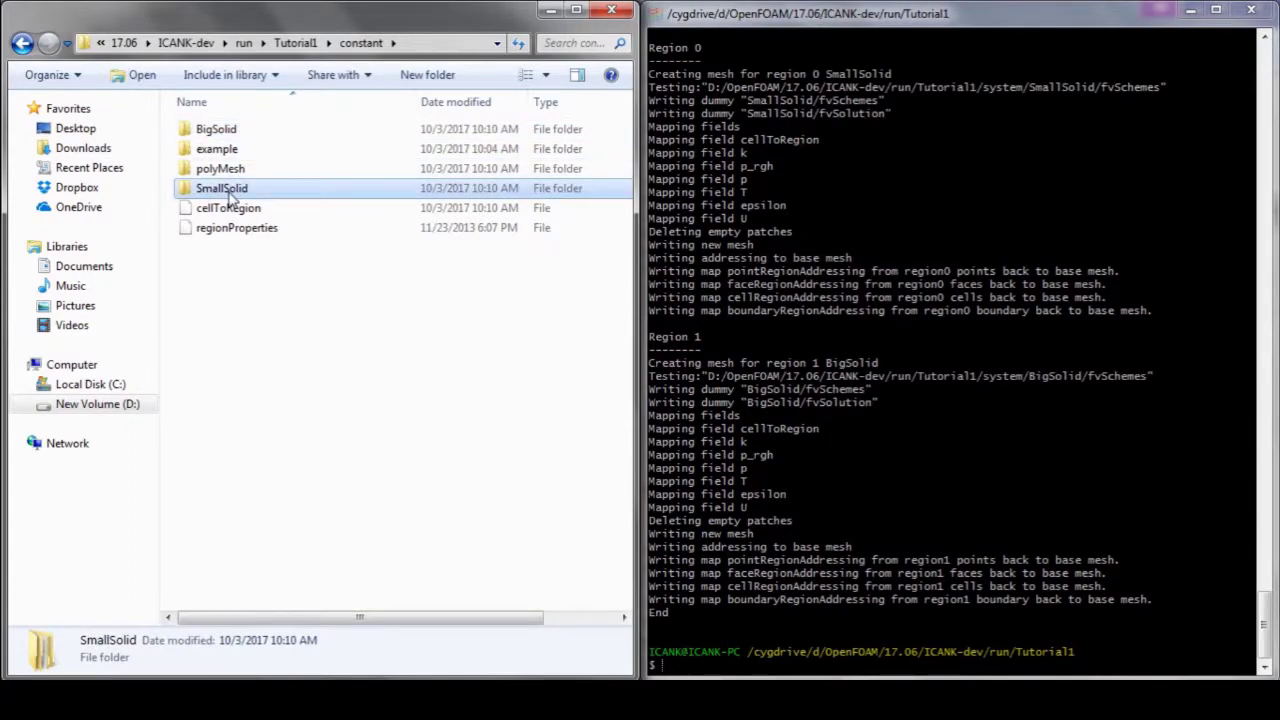
{"action": "left_click", "coordinate": [225, 137]}
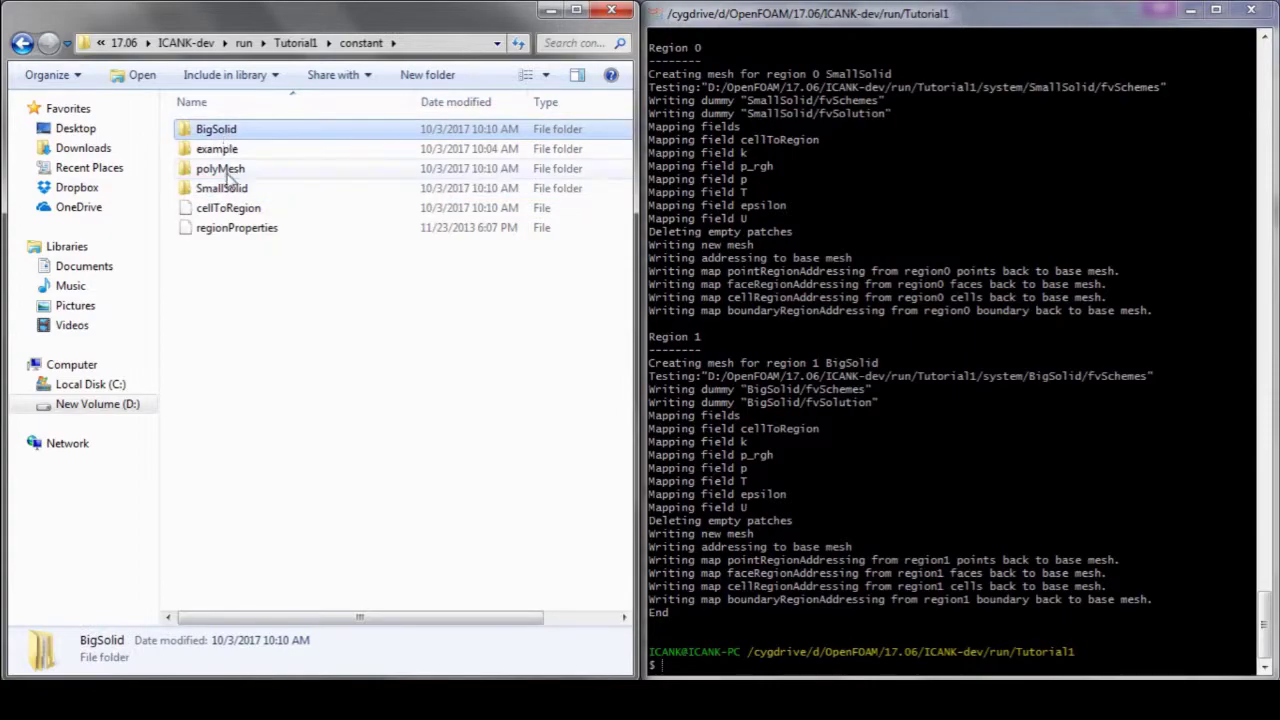
{"action": "left_click", "coordinate": [228, 188]}
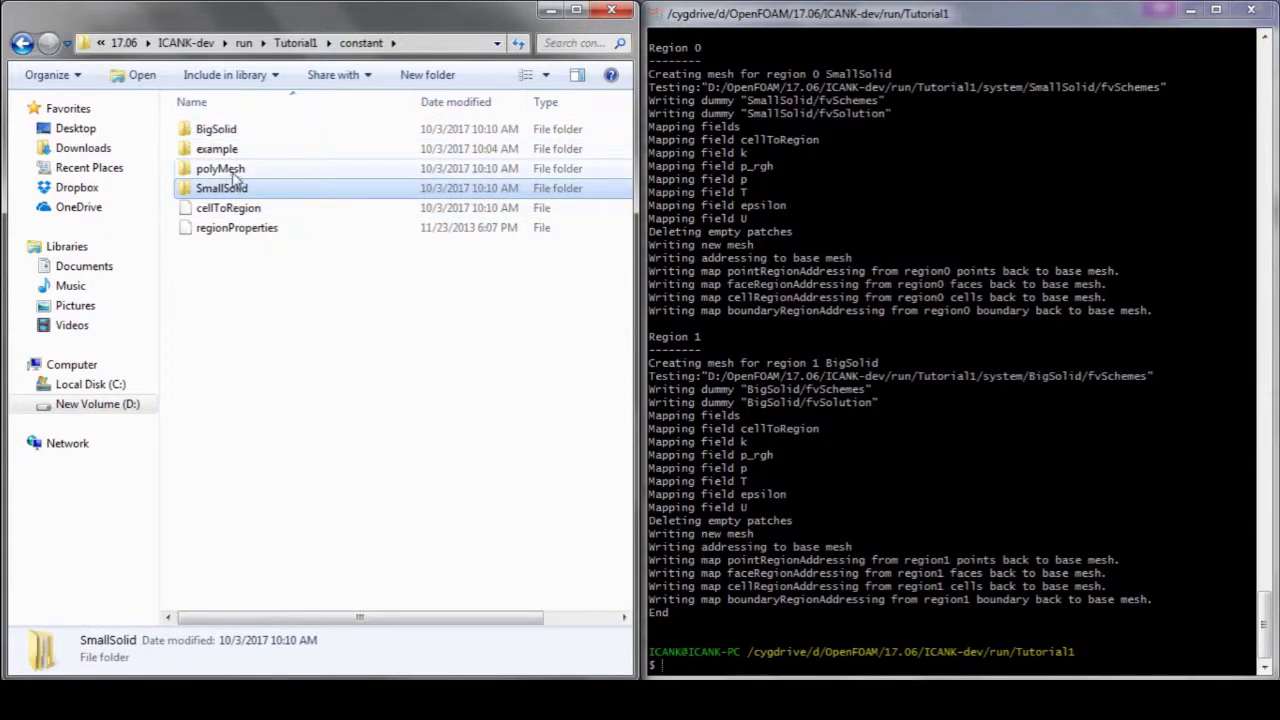
{"action": "double_click", "coordinate": [230, 168]}
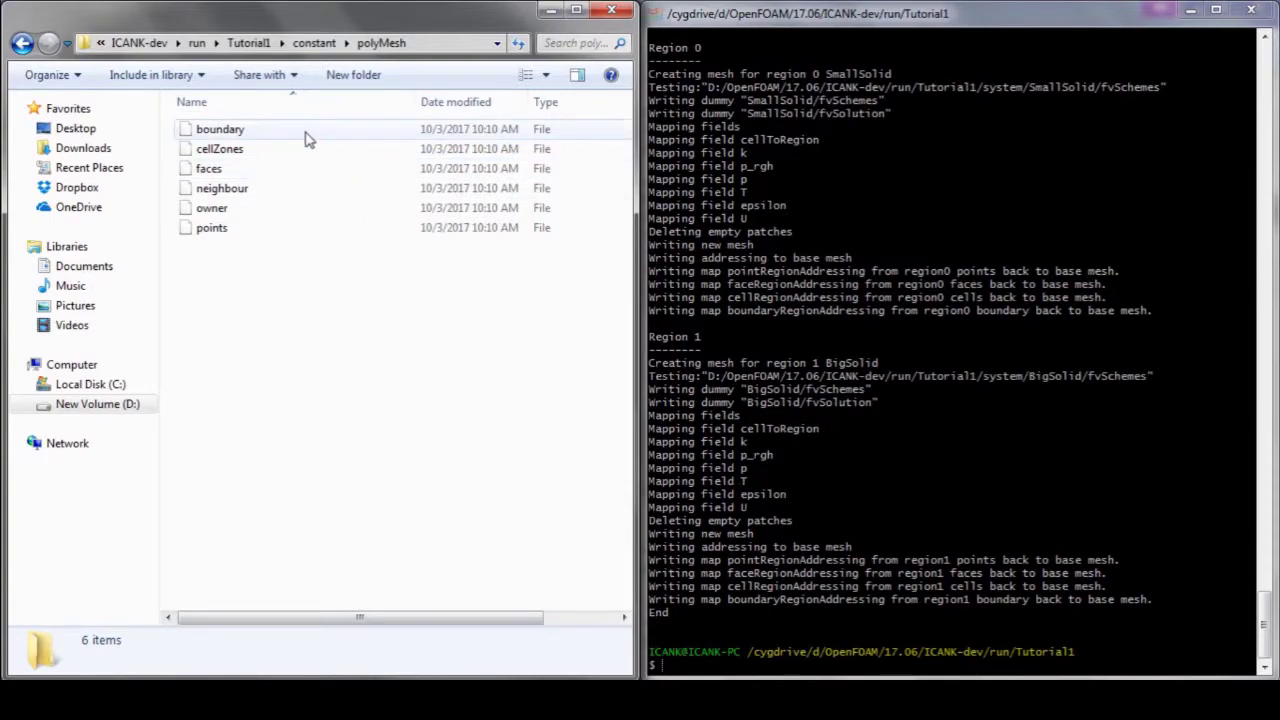
Step: Open the BigSolid region folder to confirm it has its own polyMesh
{"action": "left_click", "coordinate": [314, 43]}
{"action": "left_click", "coordinate": [238, 137]}
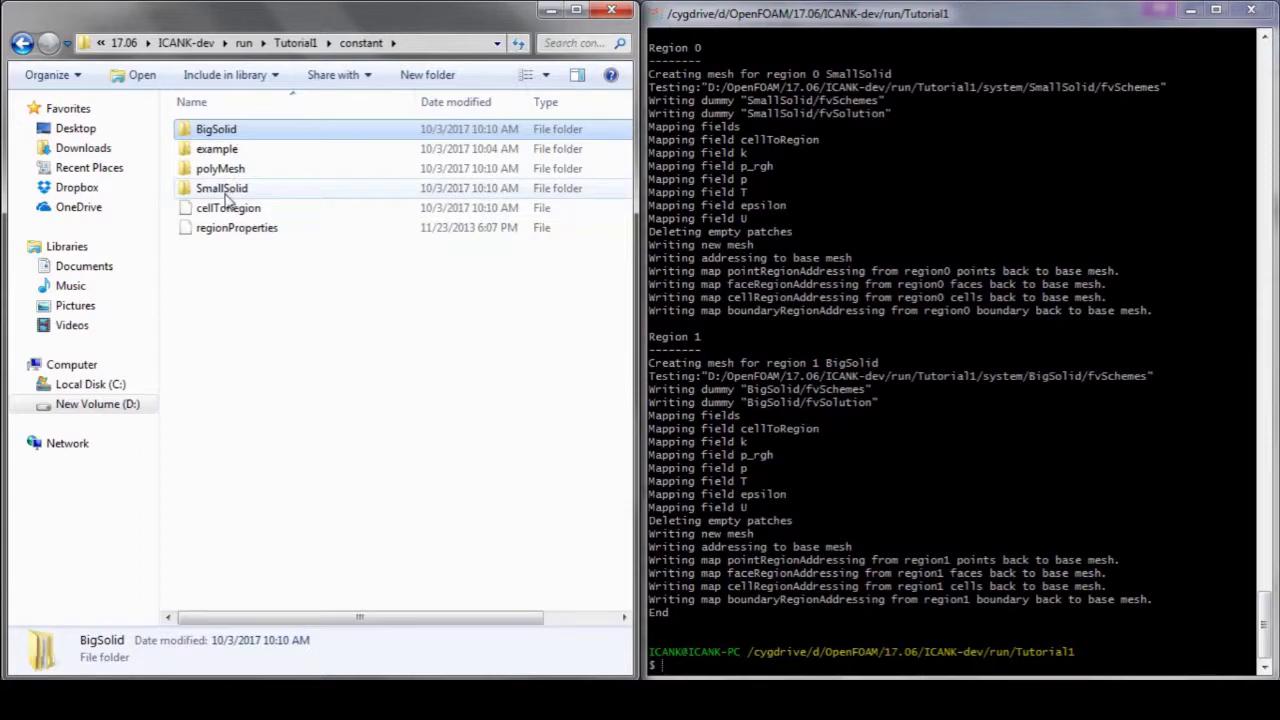
{"action": "left_click", "coordinate": [223, 189]}
{"action": "left_click", "coordinate": [222, 134]}
{"action": "left_click", "coordinate": [226, 188]}
{"action": "double_click", "coordinate": [225, 134]}
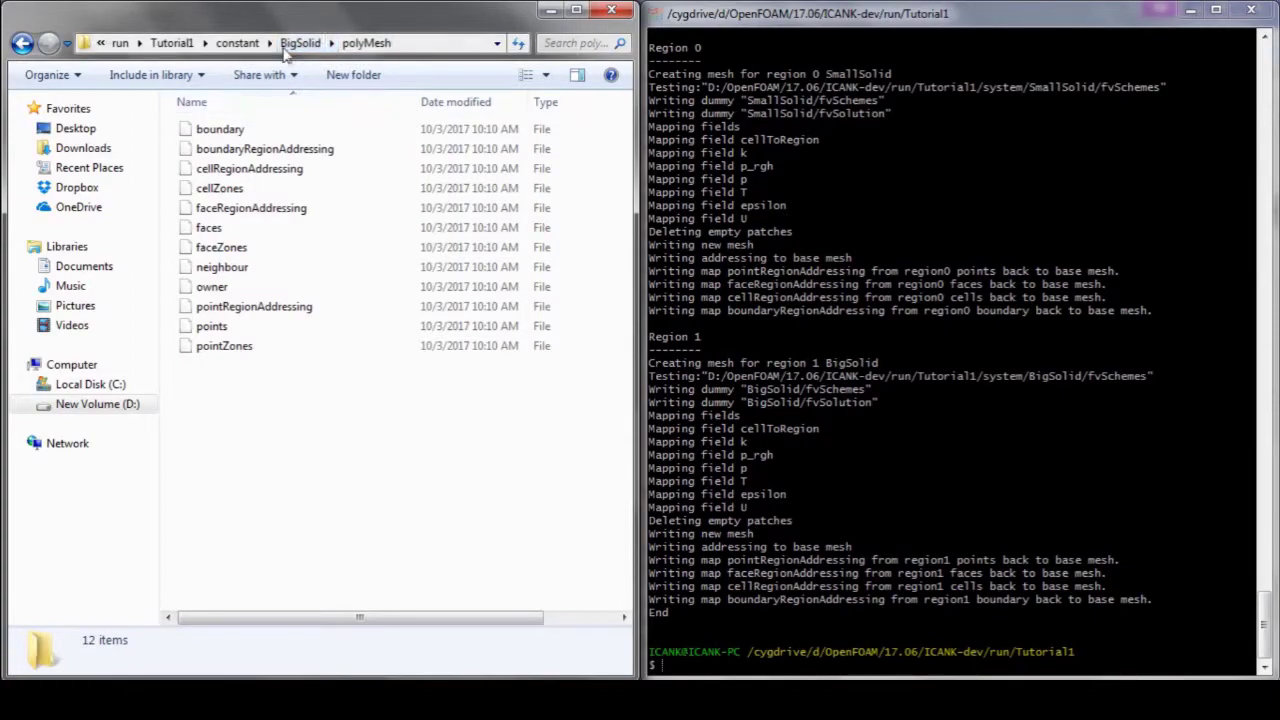
{"action": "left_click", "coordinate": [237, 42]}
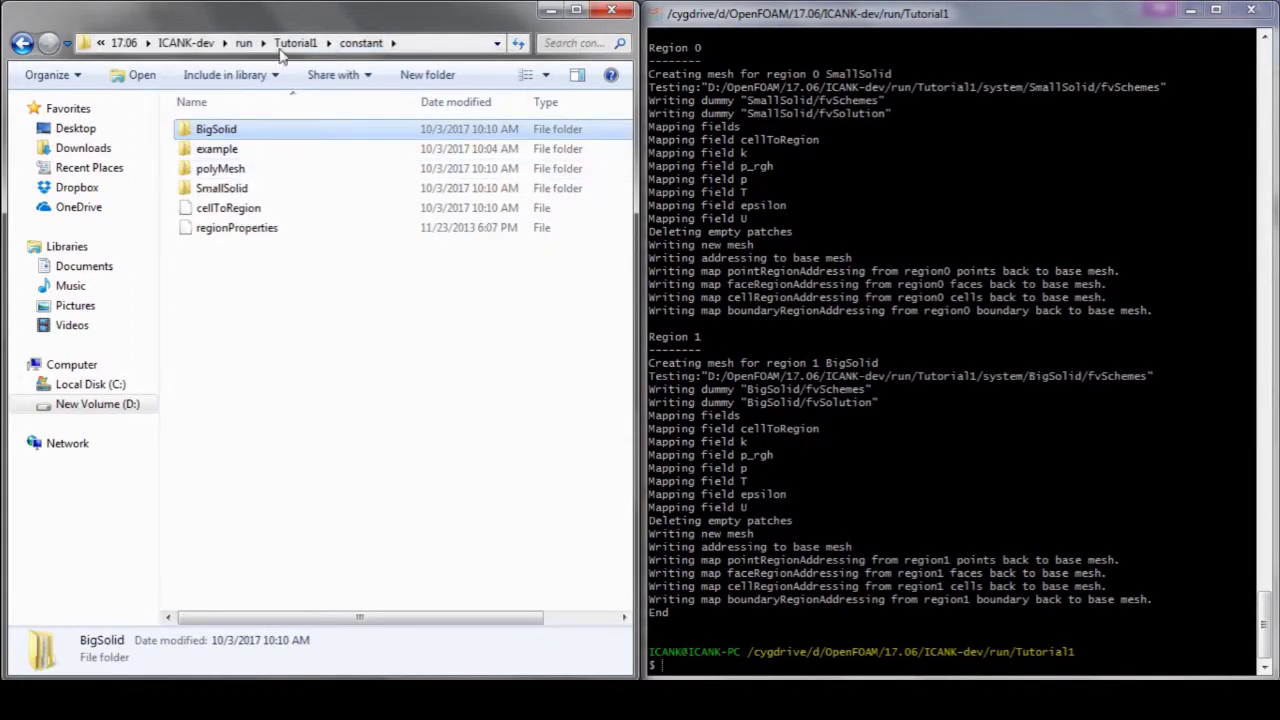
Step: Inspect fvSchemes and fvSolution in system's BigSolid and SmallSolid folders, then return to Tutorial1
{"action": "left_click", "coordinate": [295, 42]}
{"action": "double_click", "coordinate": [226, 190]}
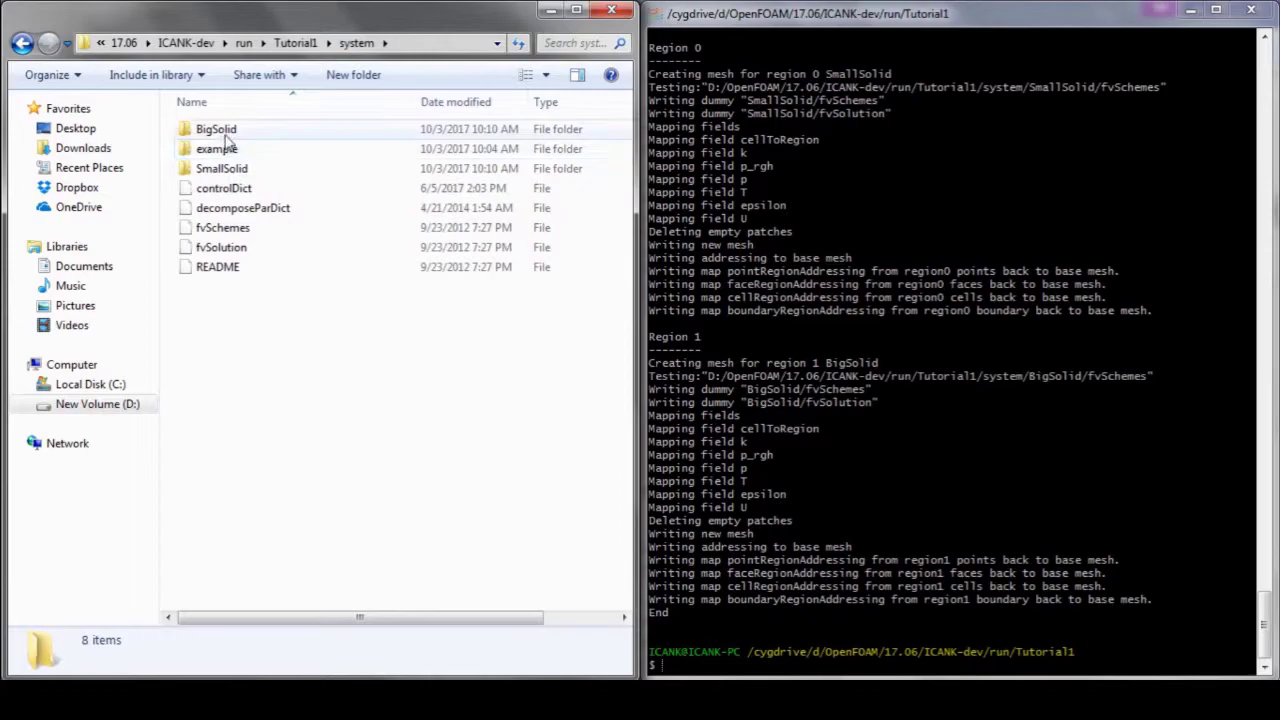
{"action": "double_click", "coordinate": [230, 138]}
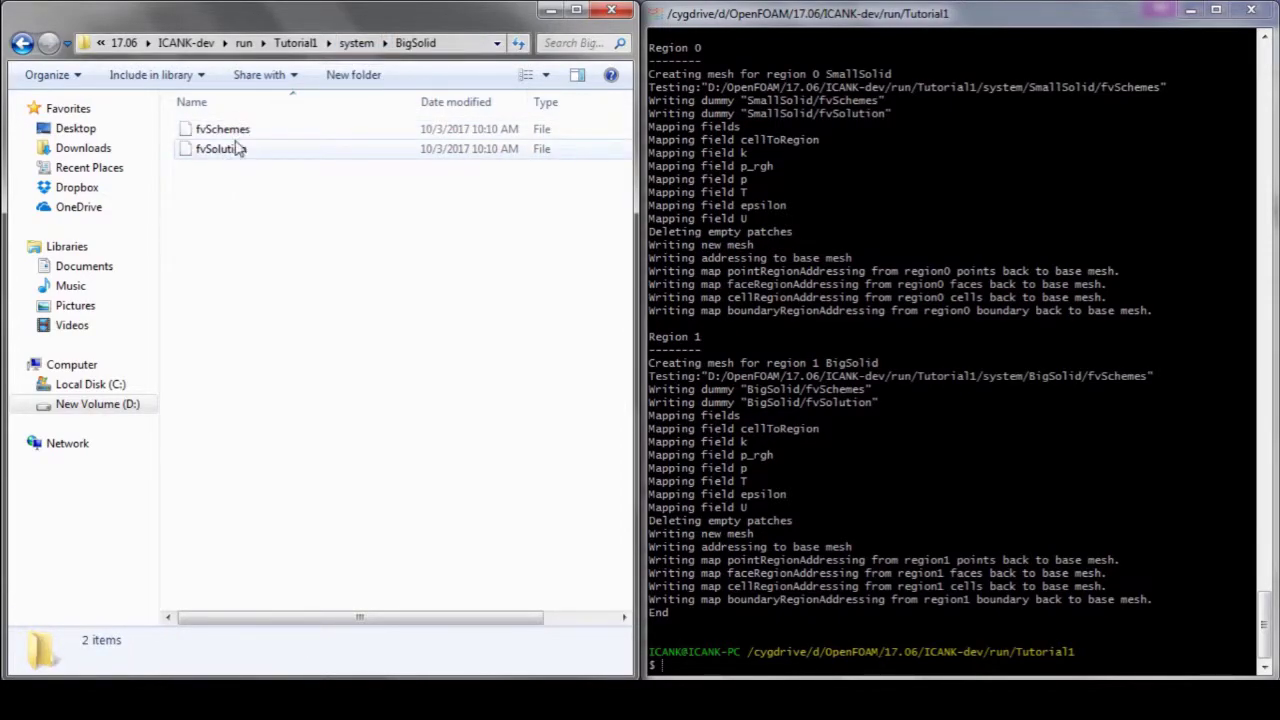
{"action": "left_click", "coordinate": [356, 43]}
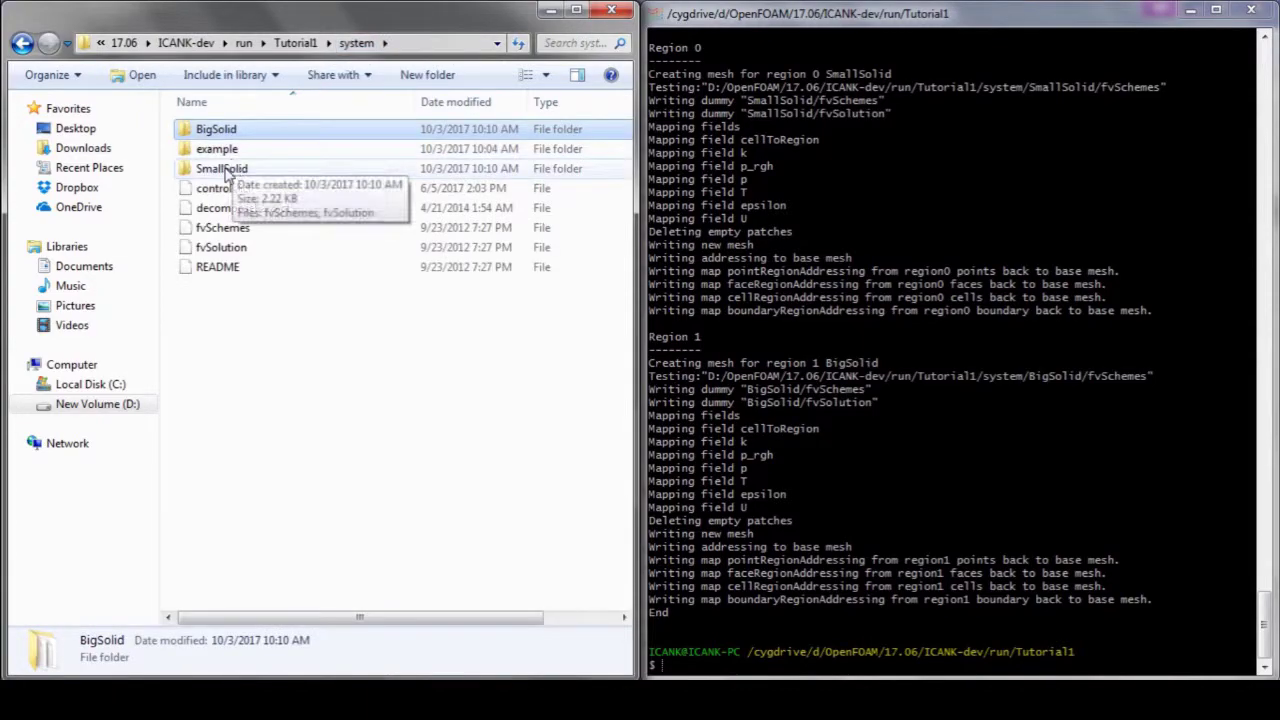
{"action": "double_click", "coordinate": [232, 168]}
{"action": "left_click", "coordinate": [229, 152]}
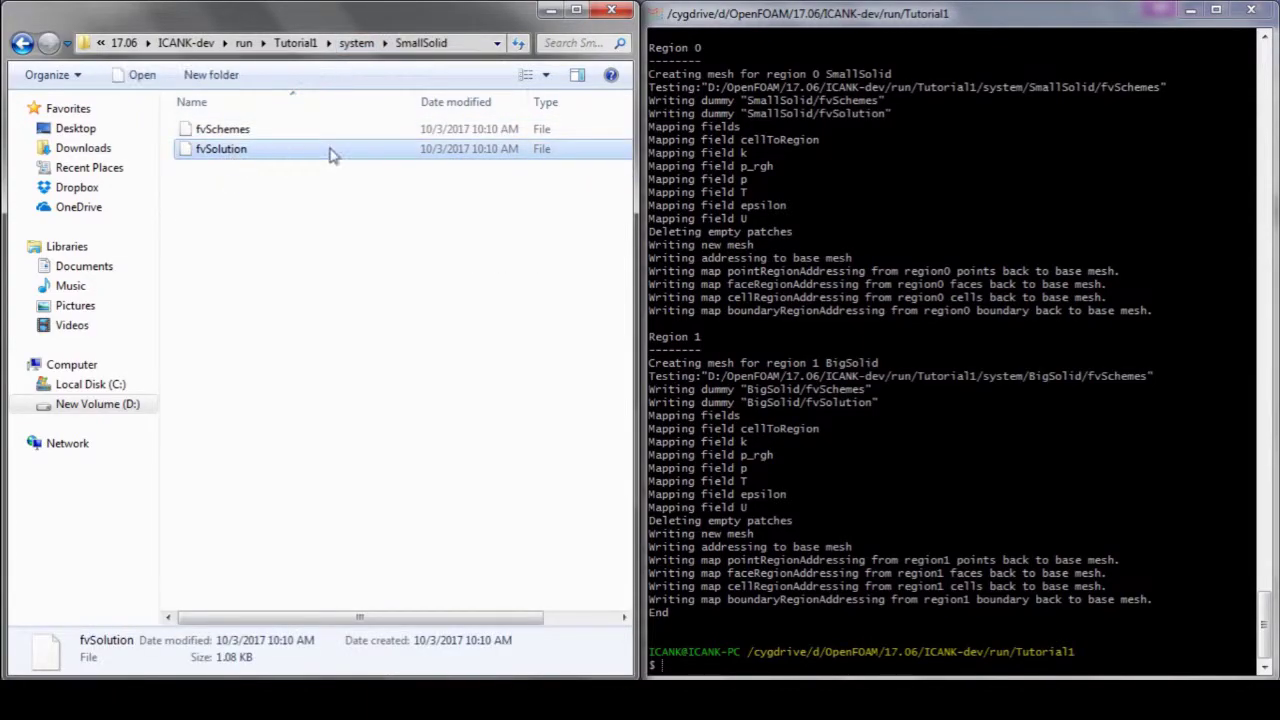
{"action": "left_click", "coordinate": [352, 43]}
{"action": "left_click", "coordinate": [295, 43]}
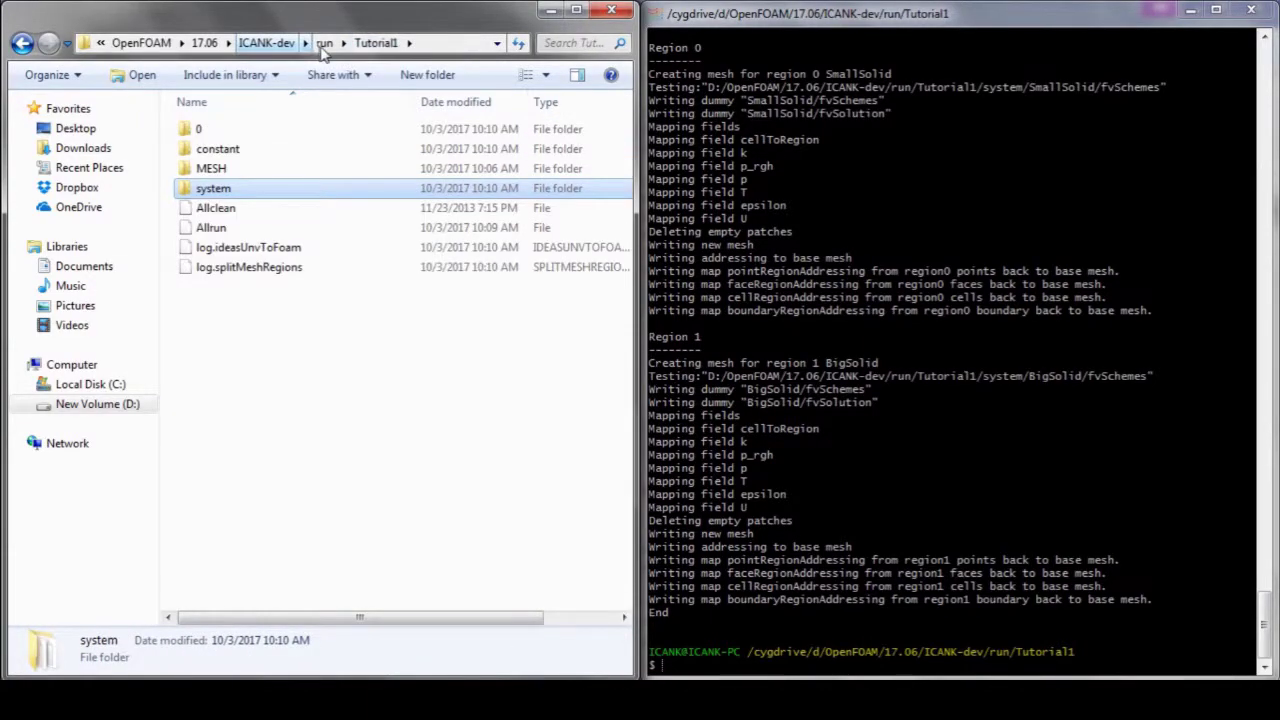